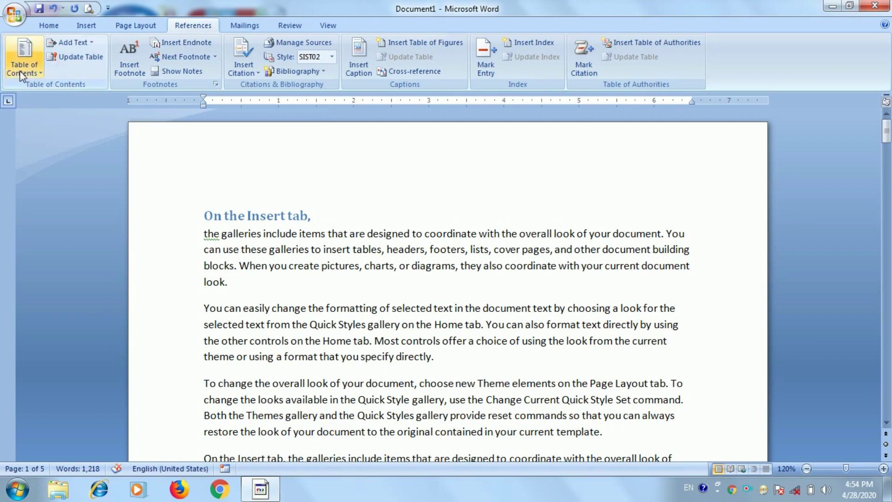
Scroll down through the document to review its heading-styled lines
scroll(353, 261, "down", 5)
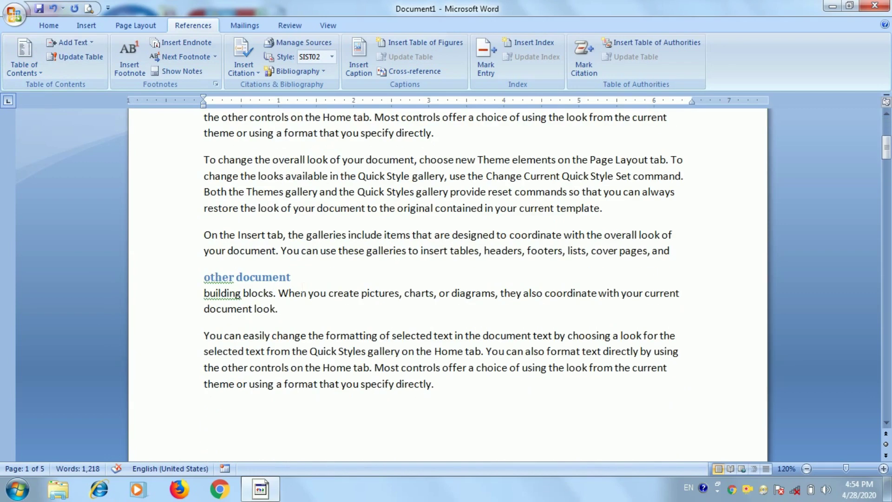
scroll(353, 261, "down", 3)
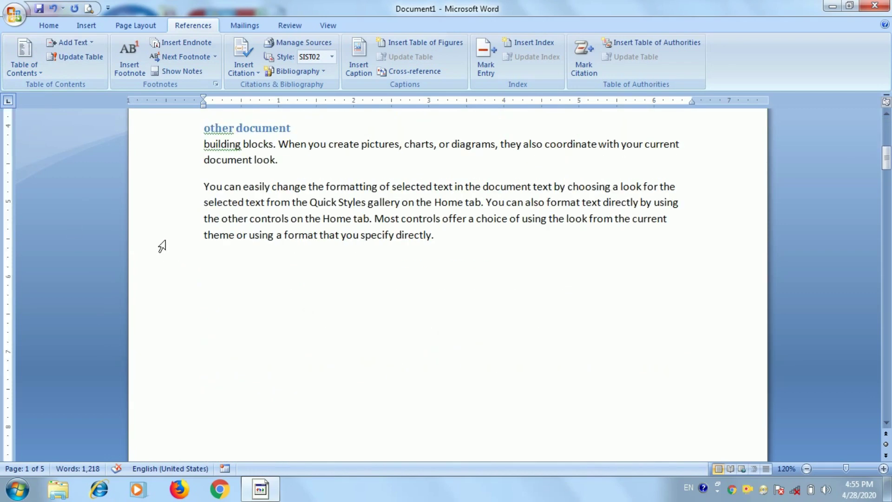
Insert Automatic Table 1 as the document's table of contents
left_click(18, 68)
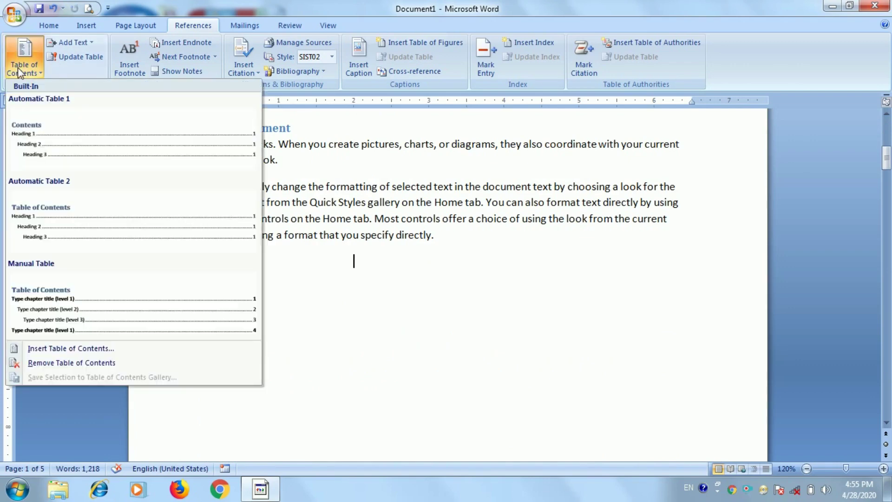
left_click(48, 149)
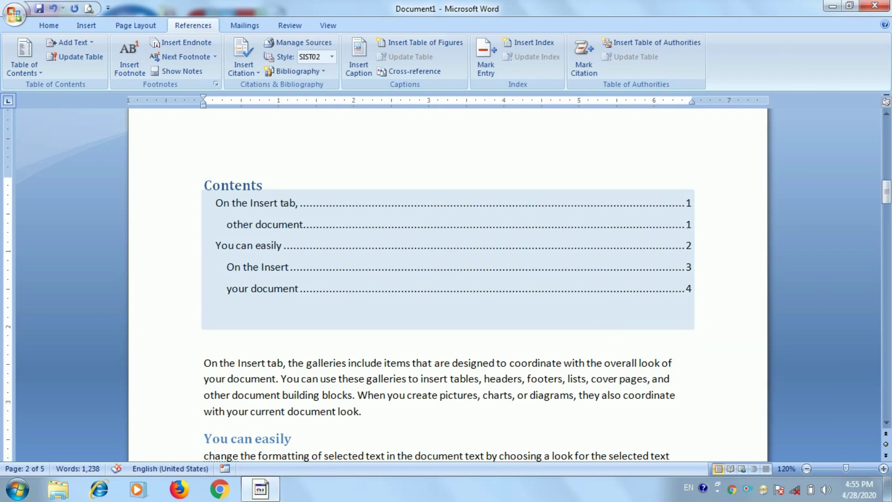
Follow the 'other document' contents entry to its heading and delete 'other ' from it
scroll(176, 254, "up", 3)
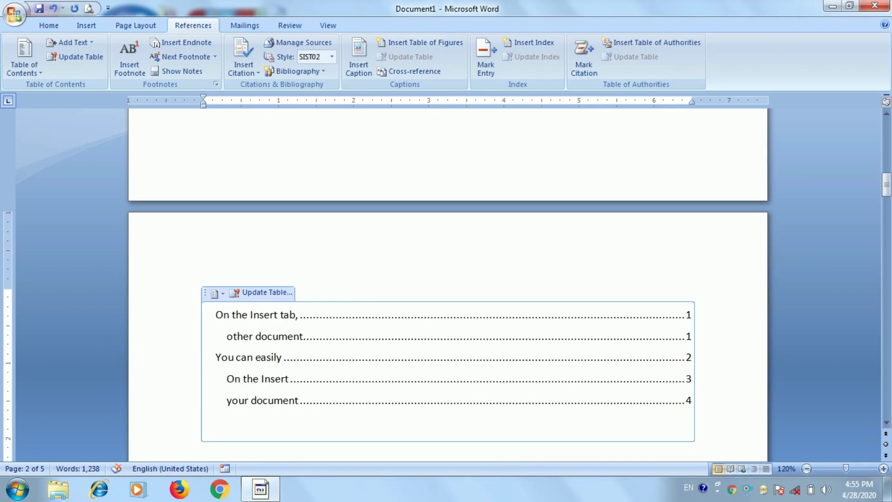
left_click(265, 336, "ctrl")
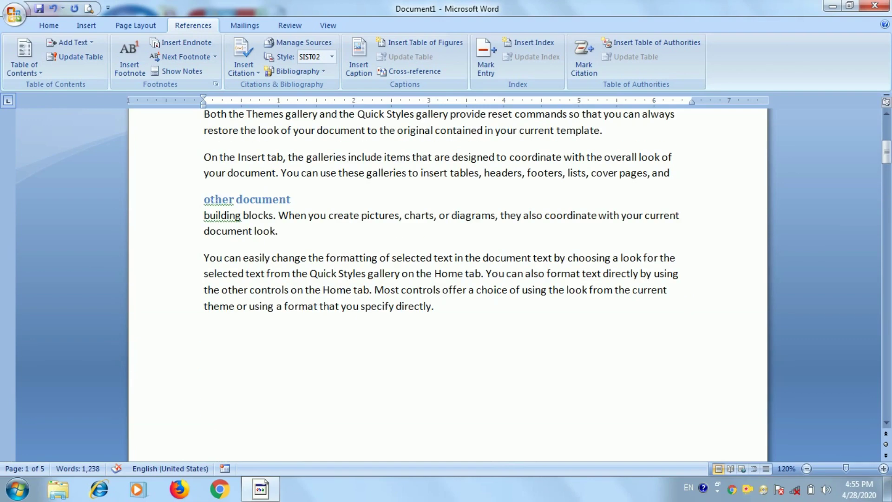
scroll(447, 284, "up", 3)
scroll(447, 283, "up", 3)
scroll(447, 284, "up", 2)
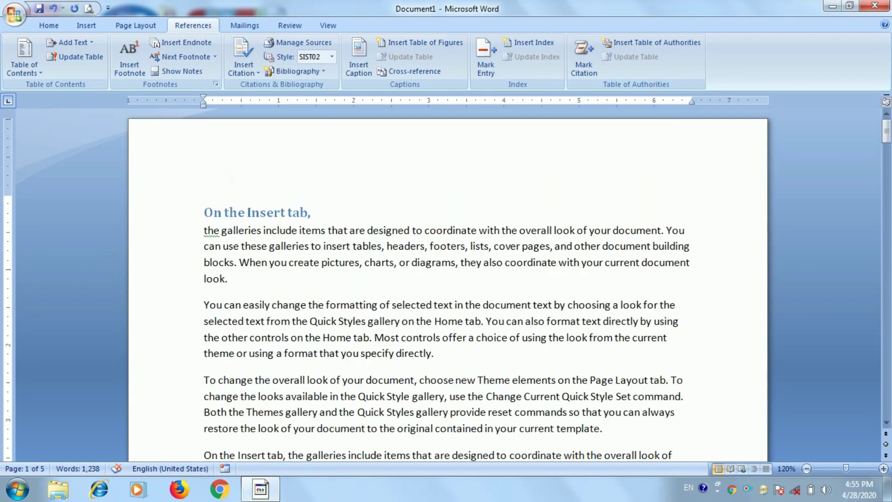
scroll(210, 279, "down", 2)
scroll(210, 279, "down", 3)
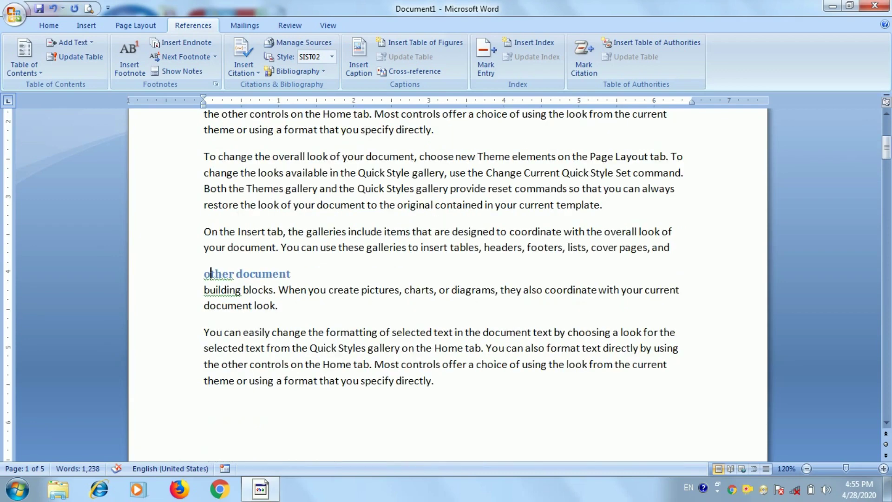
left_click_drag(211, 273, 204, 274)
key("Delete")
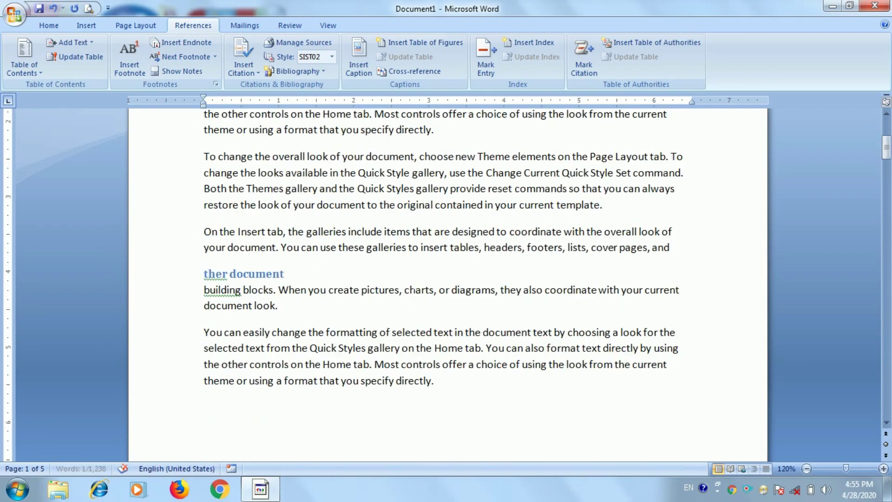
key("Delete")
key("Delete")
key("Delete")
key("Delete")
key("Delete")
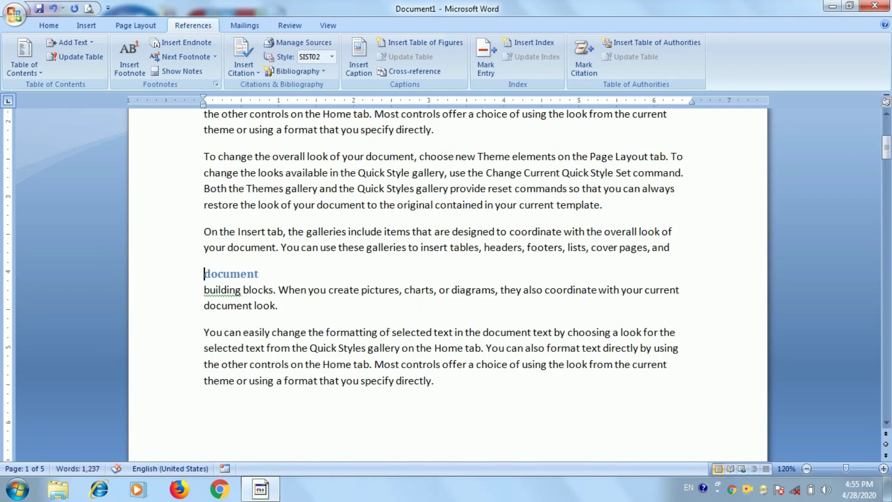
Update the entire table of contents so its entry reads 'document'
scroll(447, 279, "down", 2)
scroll(448, 279, "down", 5)
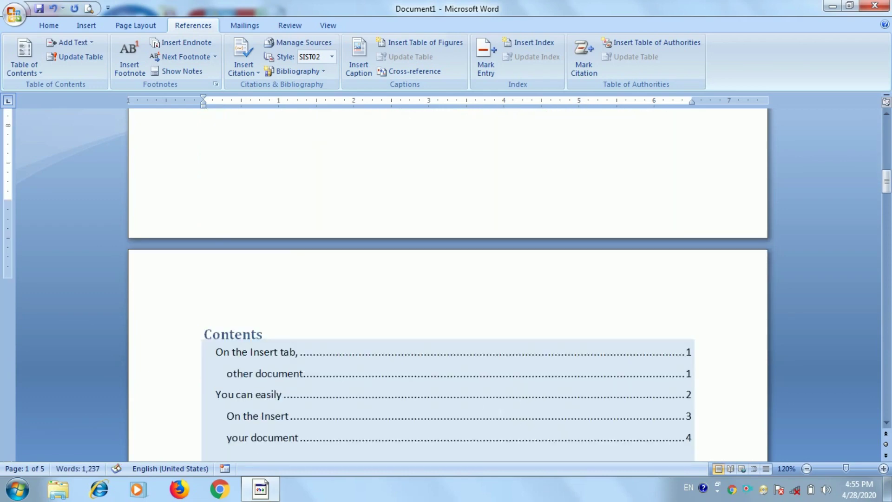
scroll(448, 278, "down", 4)
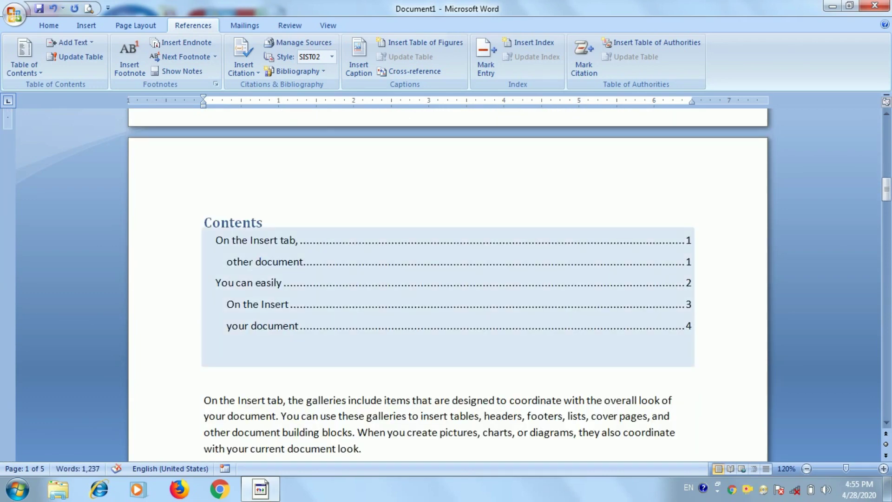
left_click_drag(209, 358, 200, 347)
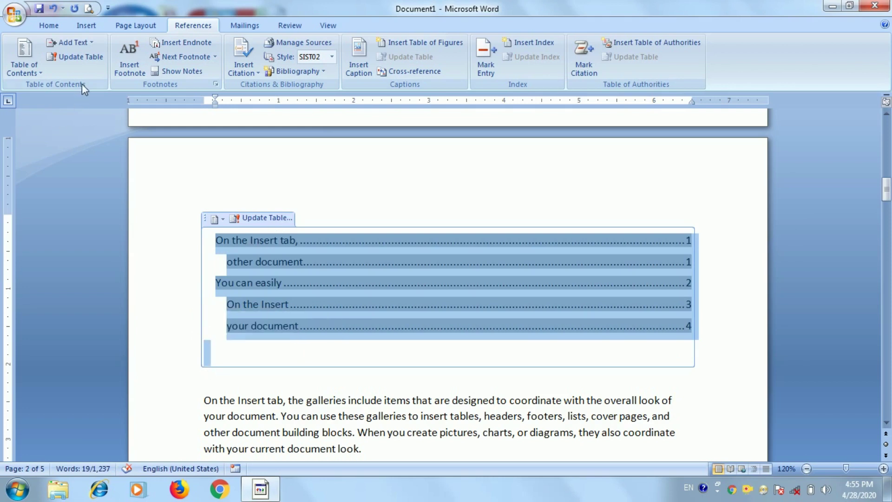
left_click(77, 56)
left_click(396, 245)
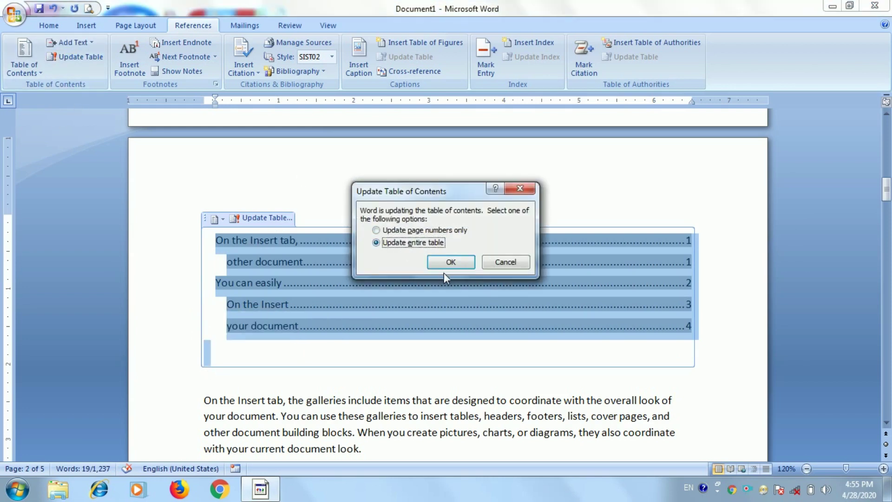
left_click(448, 263)
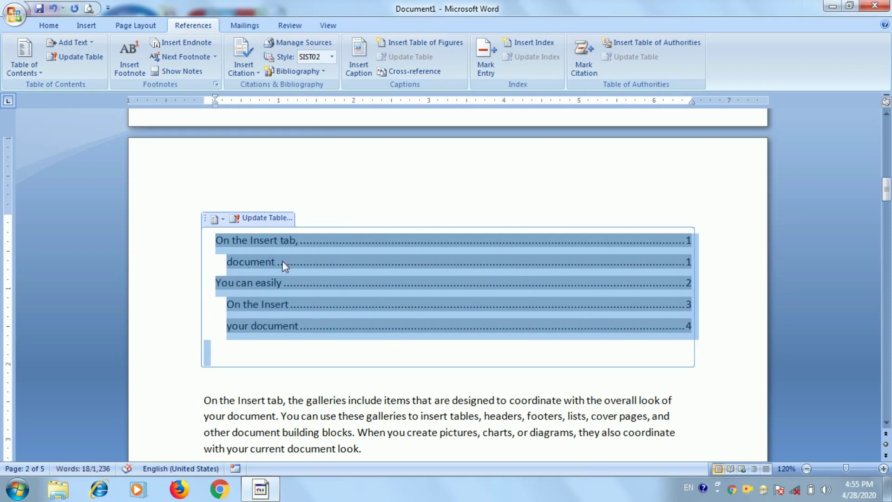
left_click(684, 240)
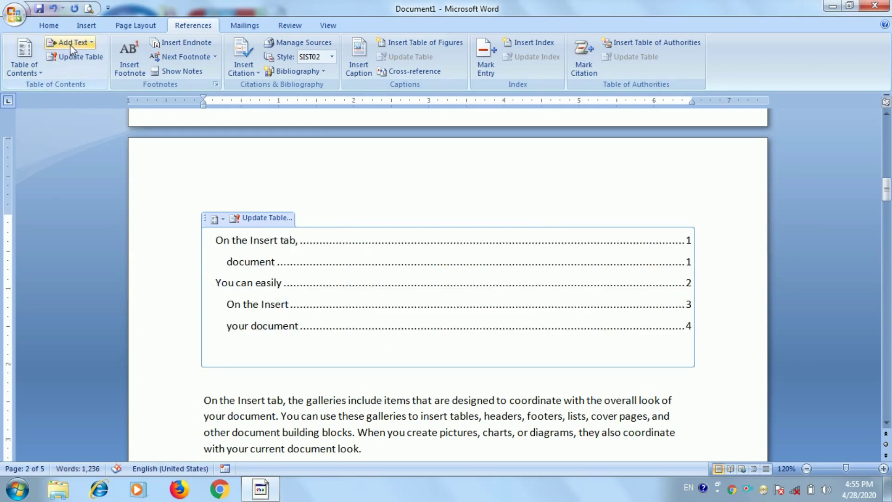
Break the paragraph after 'galleries' and mark 'On the Insert tab, the galleries' as Level 3
left_click(83, 44)
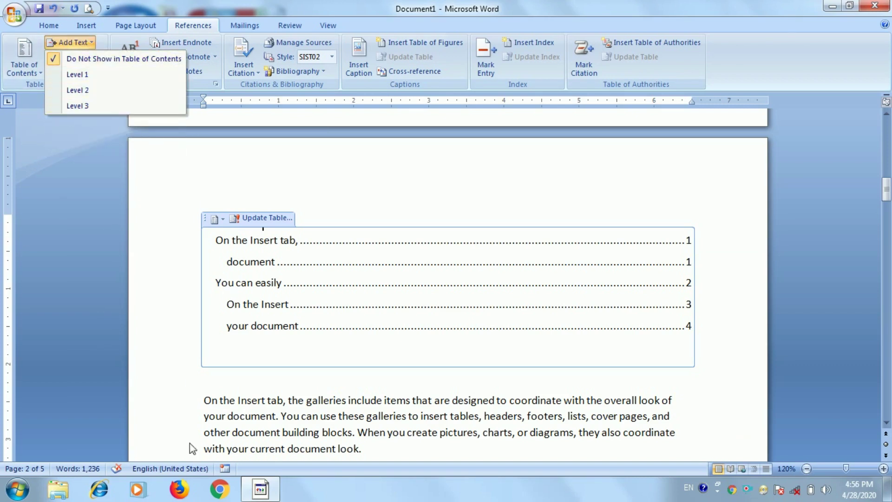
left_click(205, 400)
left_click_drag(205, 400, 316, 401)
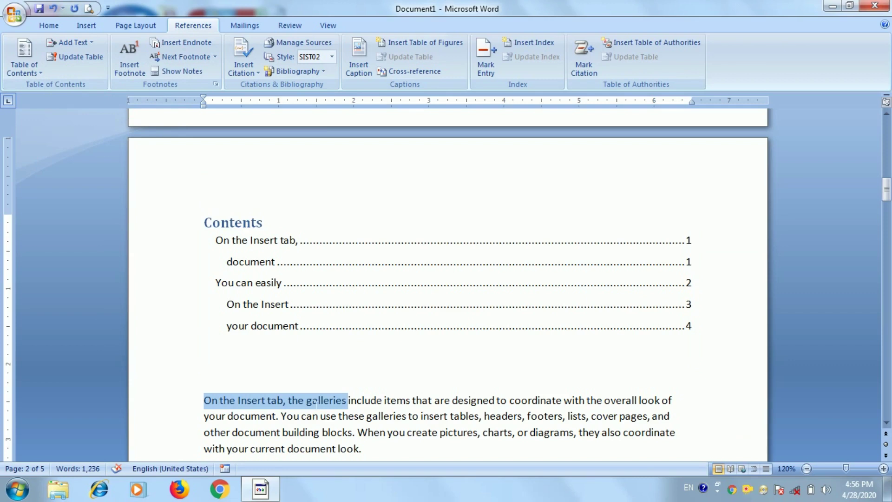
left_click(347, 400)
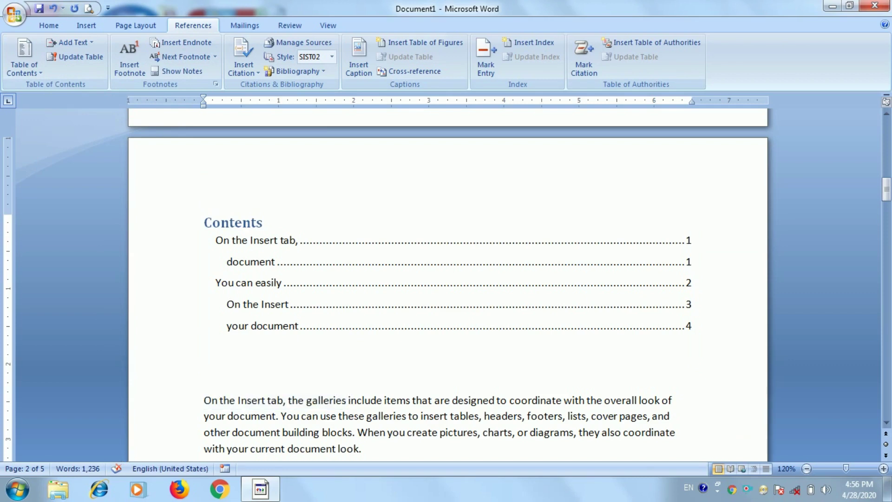
key("Return")
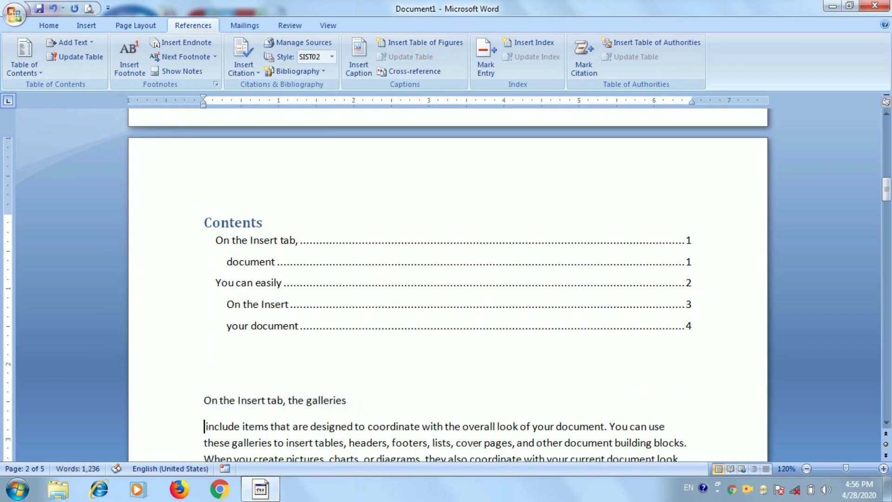
left_click_drag(352, 401, 211, 401)
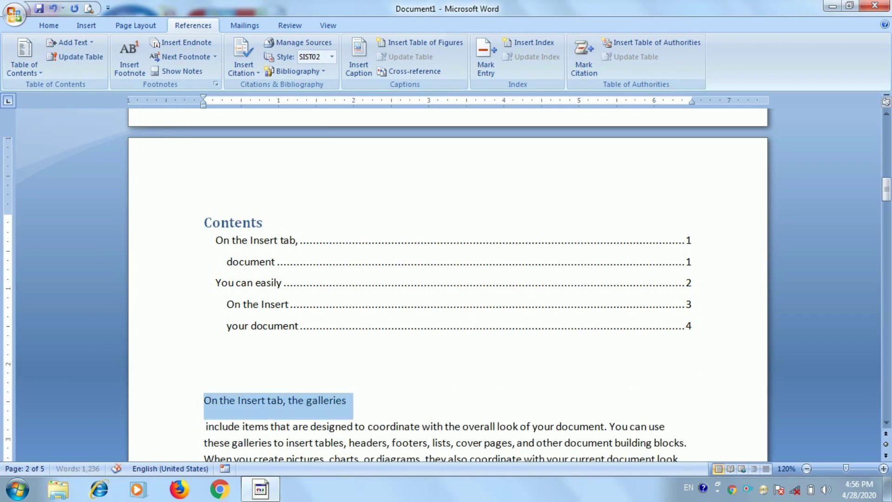
left_click(70, 43)
left_click(69, 104)
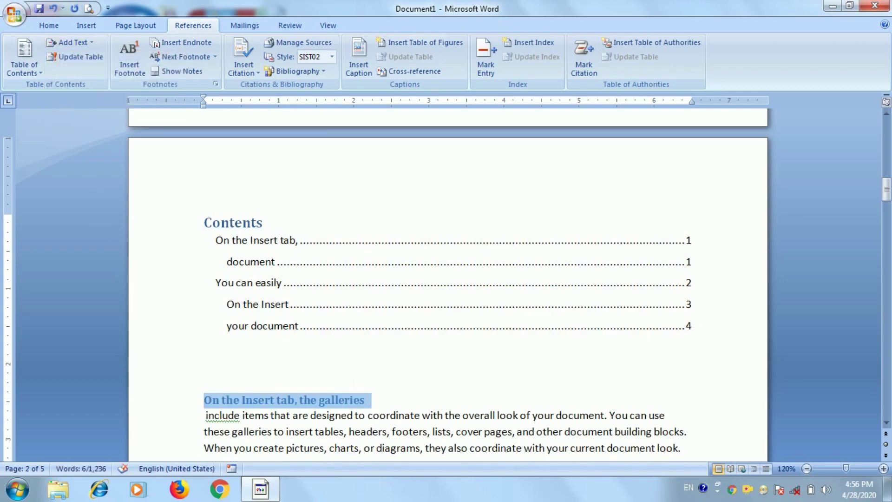
left_click(205, 372)
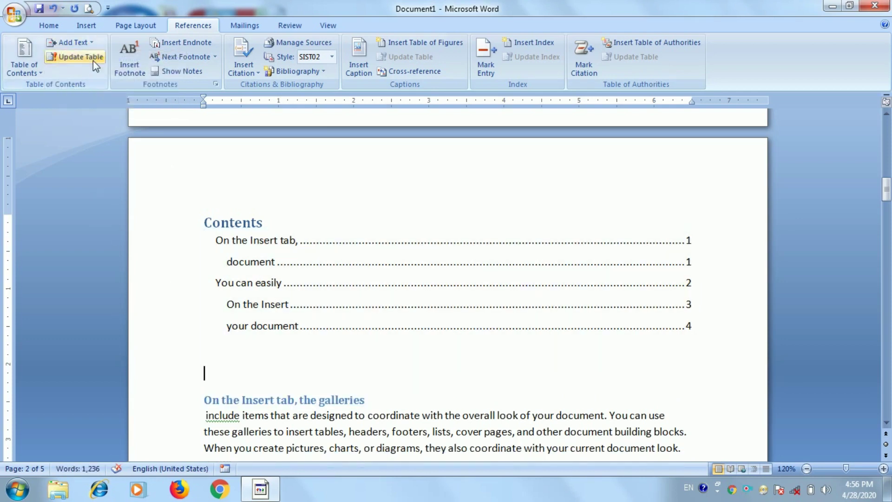
Update the entire table of contents to show the new page 2 entry
left_click(74, 57)
left_click(418, 243)
left_click(451, 262)
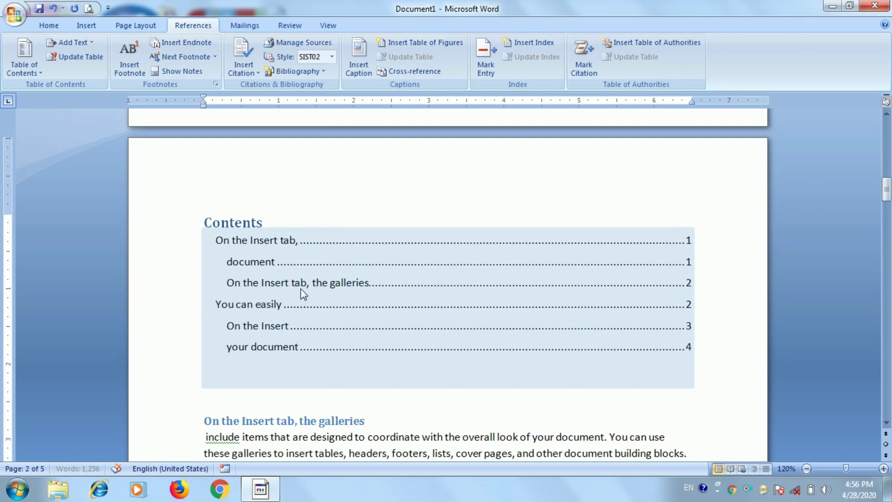
left_click(227, 381)
left_click(195, 311)
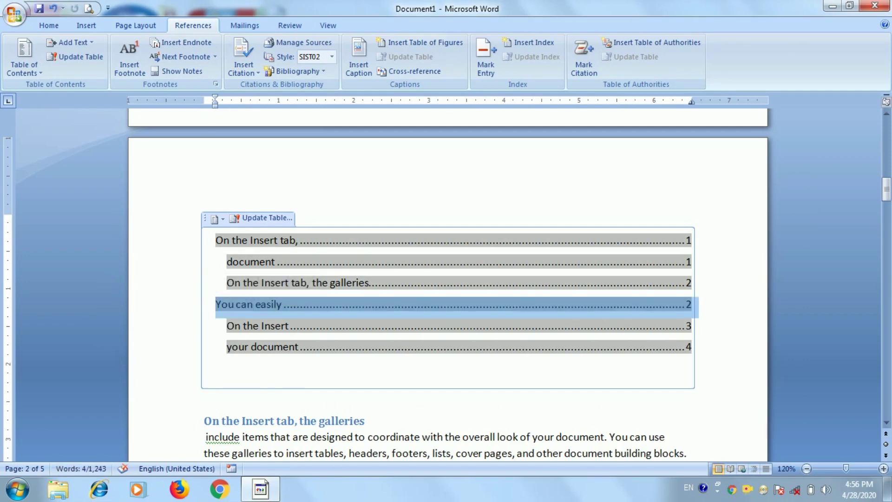
Insert footnote 1 at the end of the first paragraph, after 'look.'
scroll(208, 181, "down", 5)
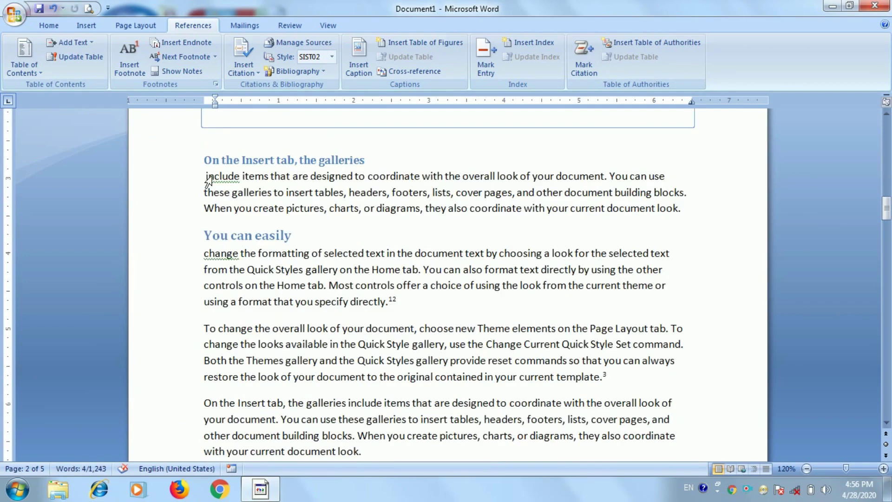
scroll(209, 183, "up", 12)
scroll(209, 184, "up", 5)
scroll(446, 284, "up", 3)
scroll(446, 284, "down", 2)
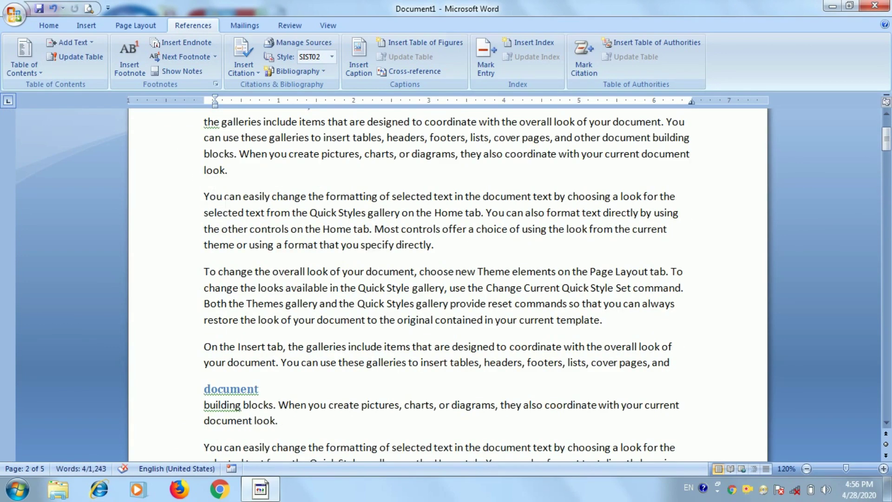
scroll(446, 284, "up", 2)
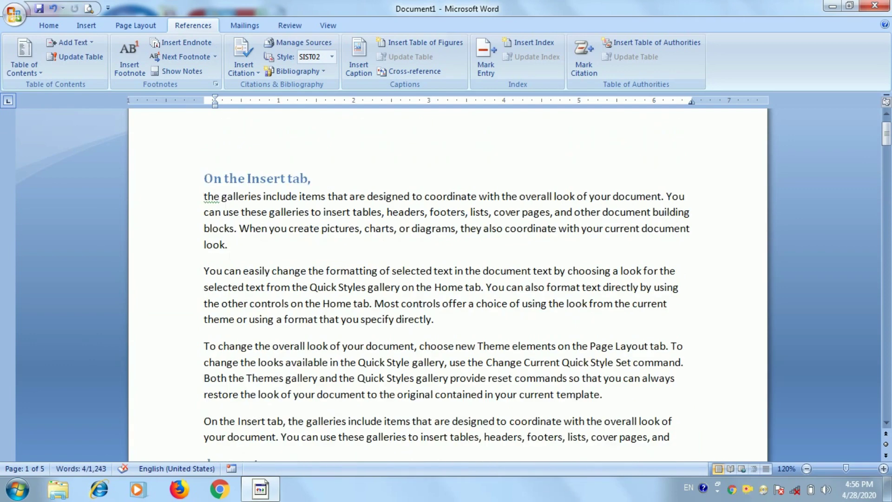
left_click(229, 245)
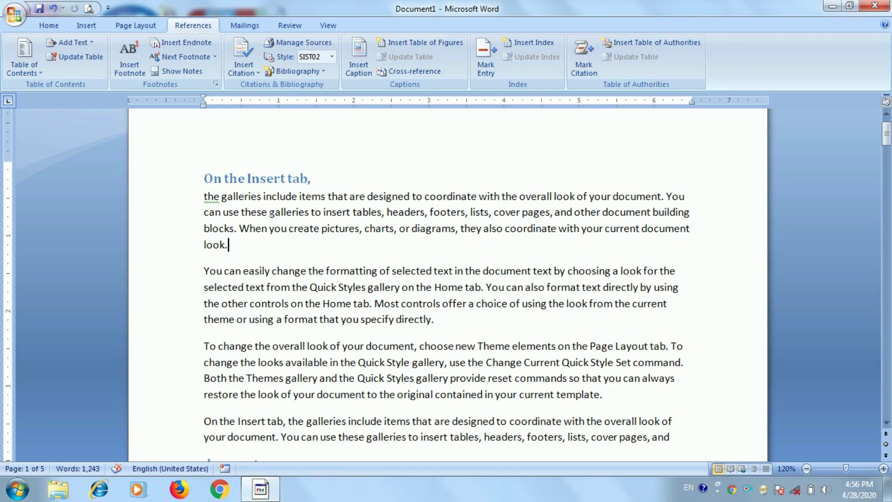
left_click(129, 59)
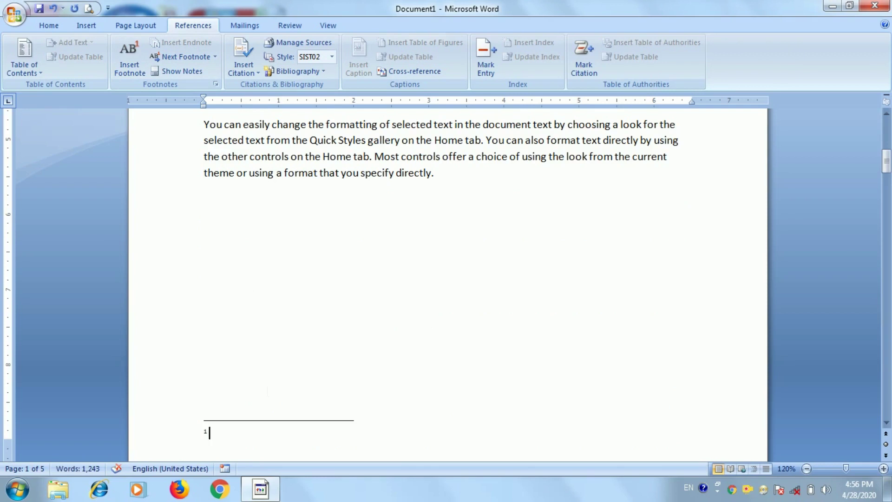
scroll(446, 279, "down", 1)
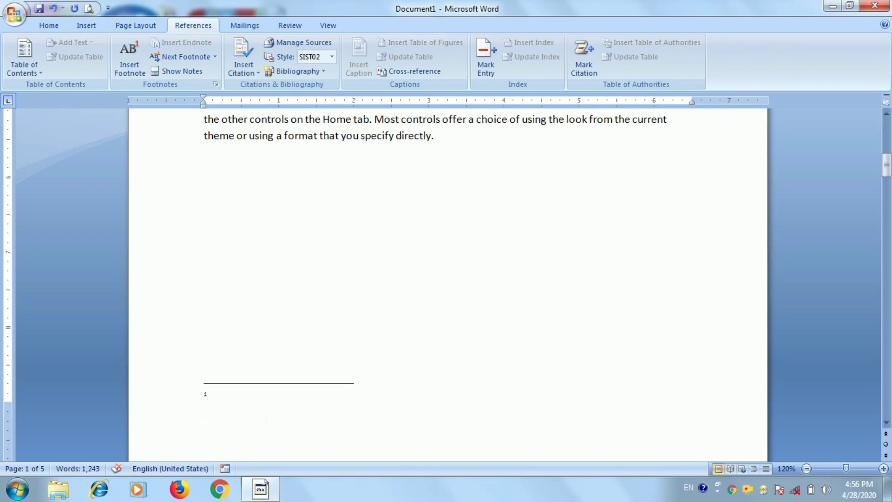
scroll(267, 420, "up", 5)
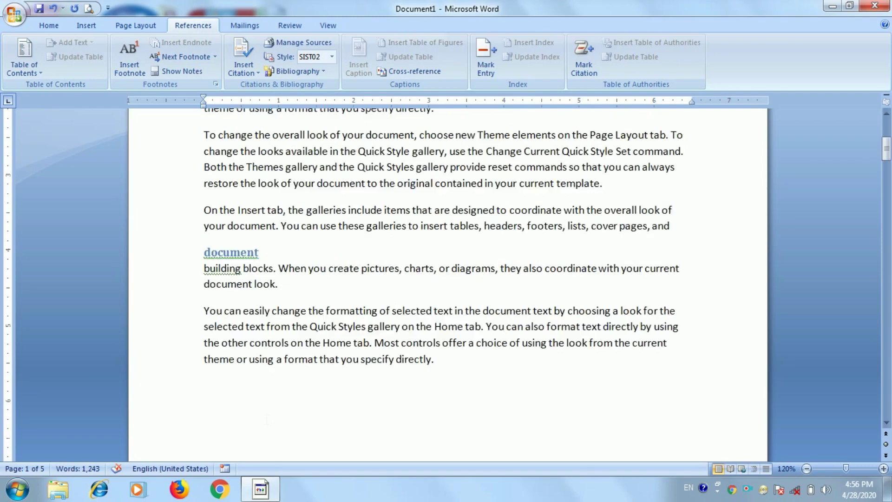
Type footnote 1's text and correct its misspelling to read 'This Paragraphs is not complete'
double_click(234, 258)
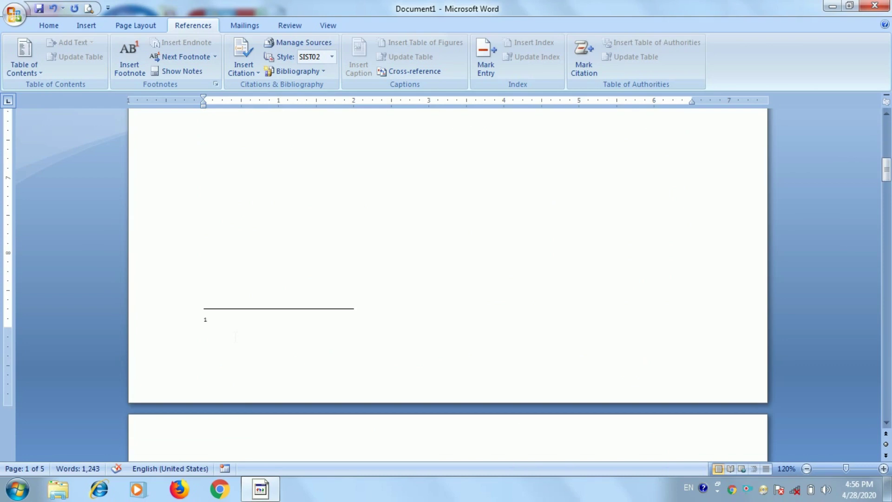
type("This")
type(" Pr")
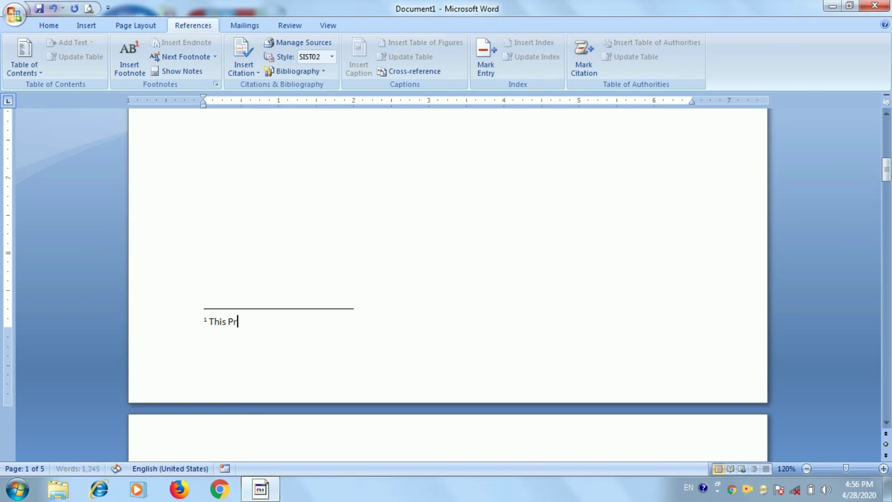
type("araghrap")
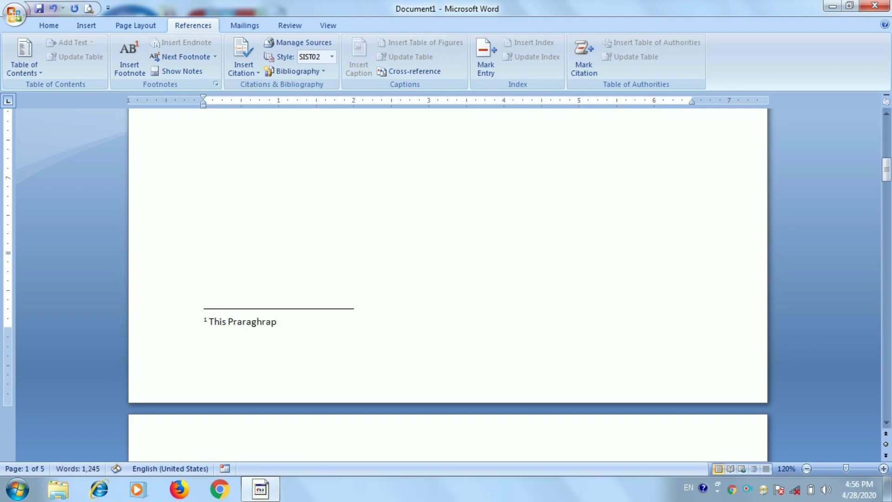
type("s")
key("BackSpace")
type("hs ")
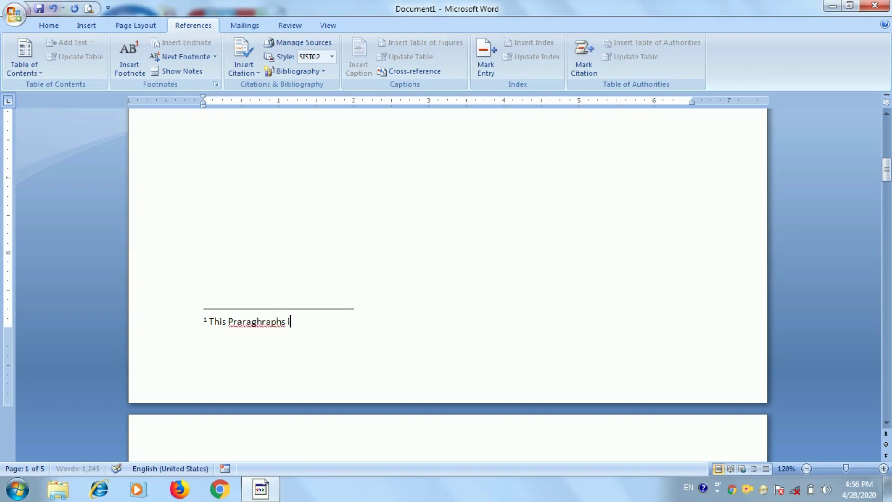
type("is not com")
type("plete")
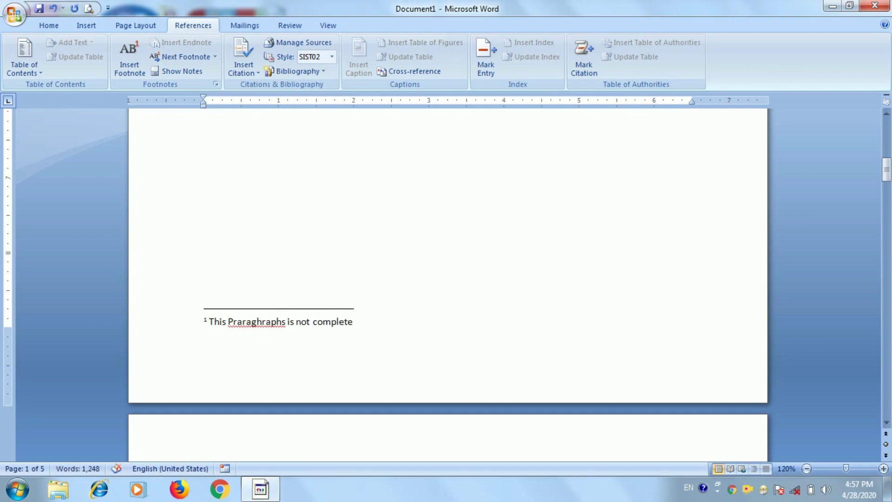
right_click(254, 324)
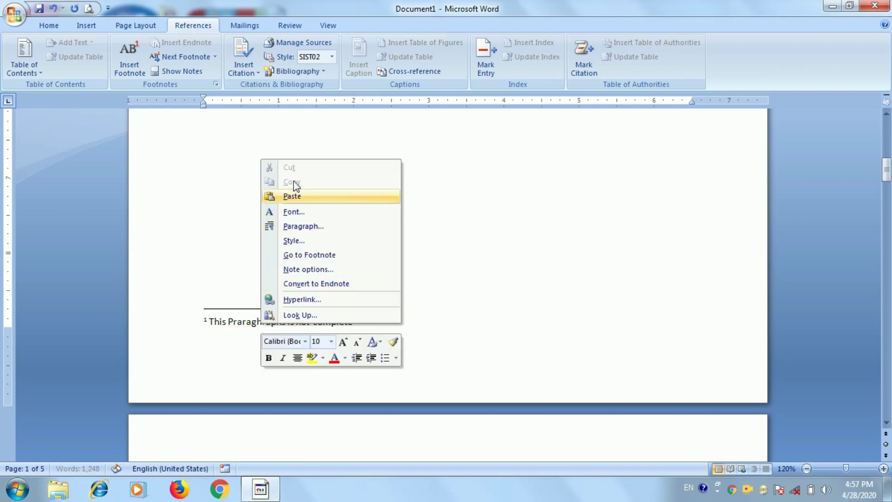
left_click(254, 324)
right_click(251, 321)
left_click(326, 155)
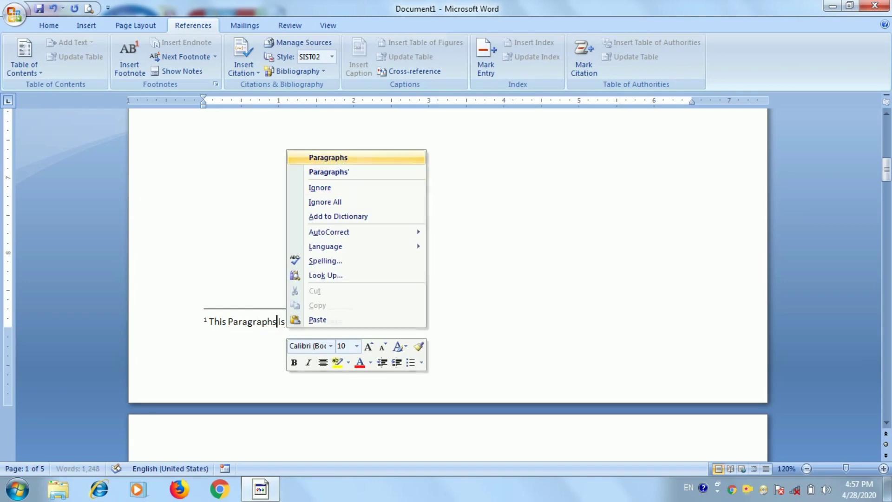
scroll(447, 279, "up", 5)
scroll(448, 278, "up", 5)
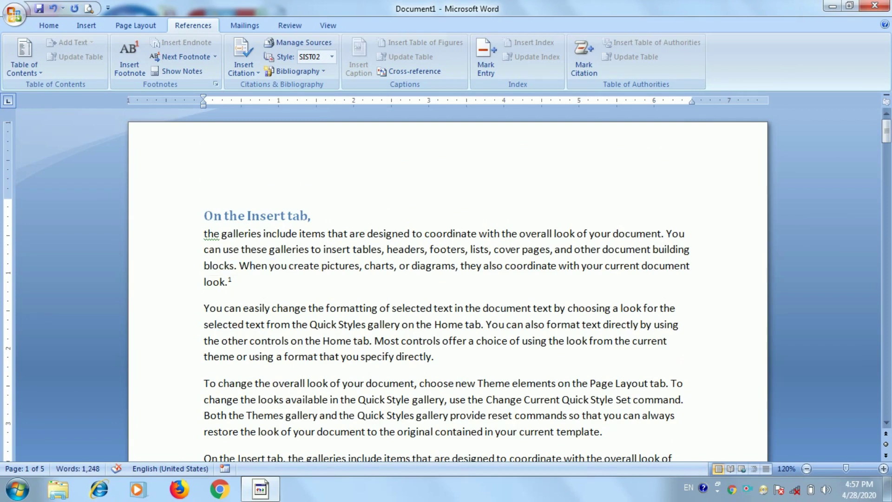
Insert footnote 5 after 'current document look.' at the end of page 2
scroll(421, 309, "down", 1)
scroll(421, 308, "down", 1)
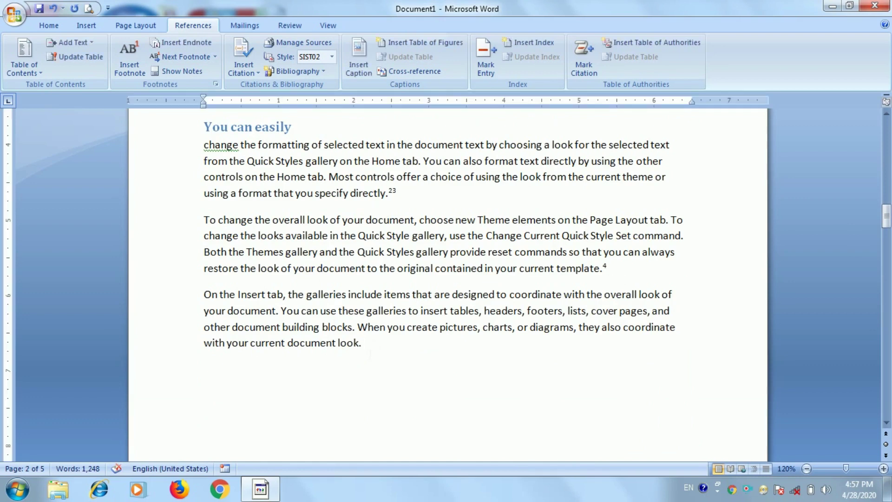
left_click(125, 59)
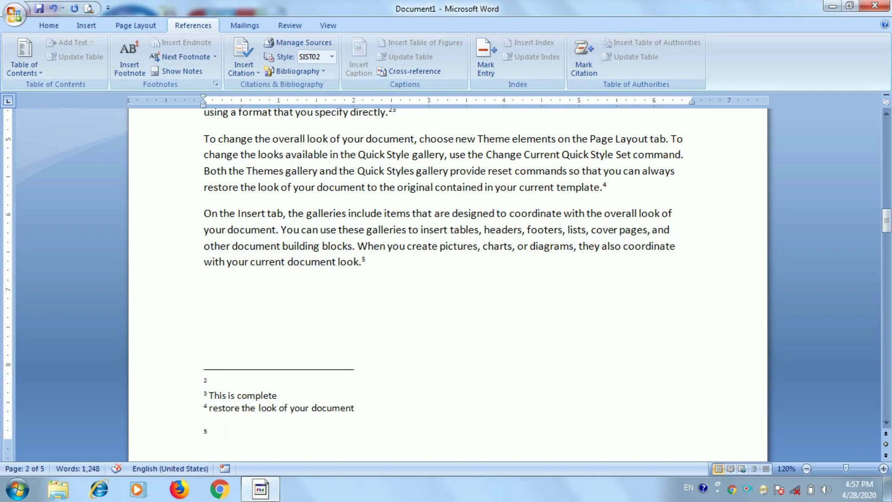
Type 'This paragraph is complete' as footnote 5's text
type("This p")
type("aragh")
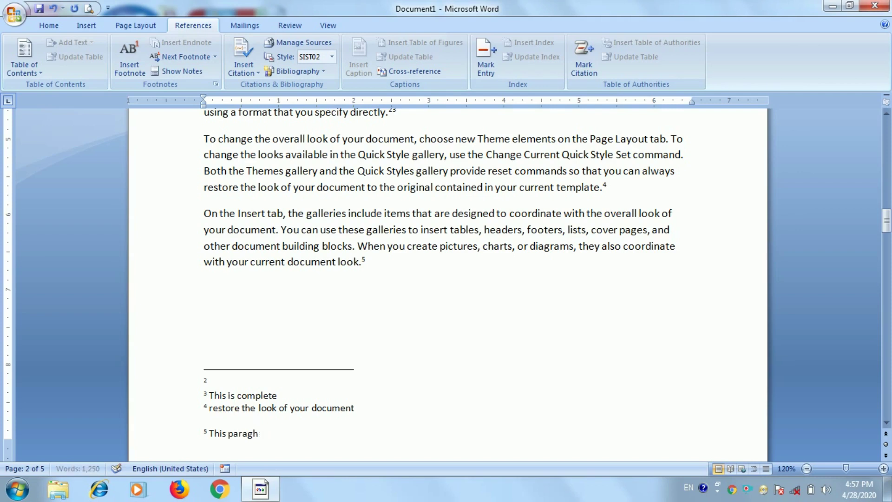
key("BackSpace")
type("raph is ")
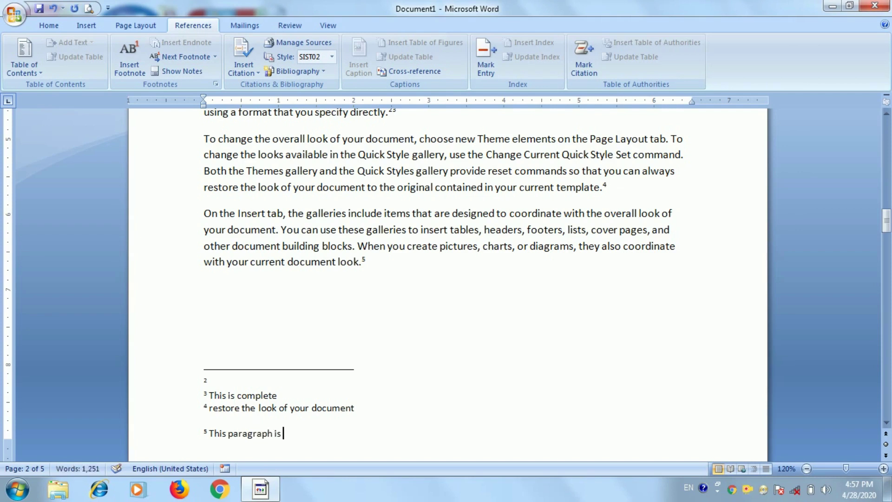
type("complete")
scroll(421, 409, "down", 5)
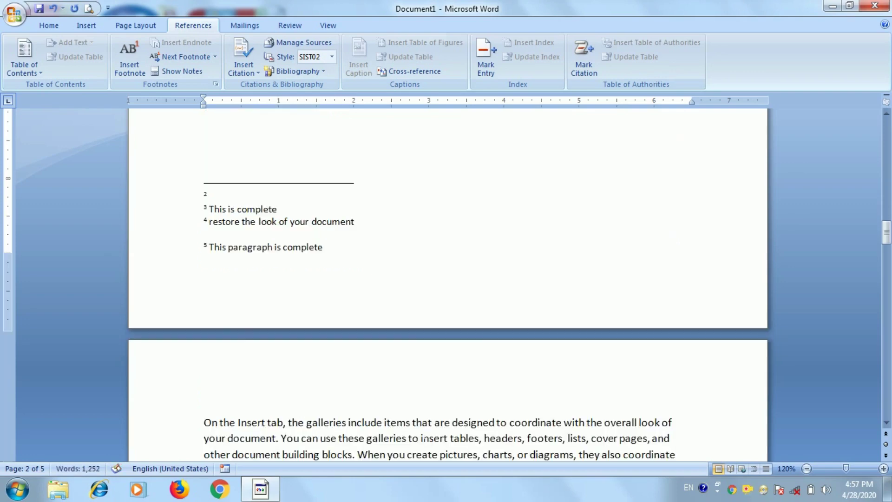
scroll(420, 409, "down", 3)
scroll(447, 279, "up", 3)
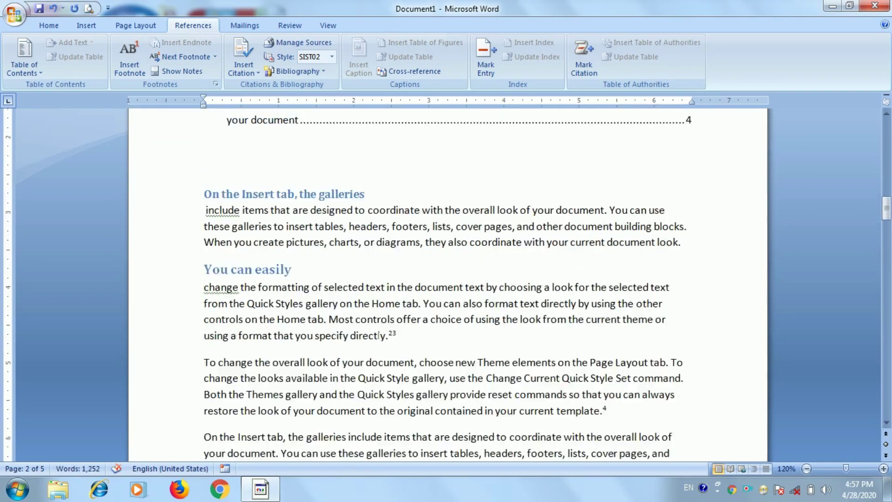
scroll(448, 279, "up", 7)
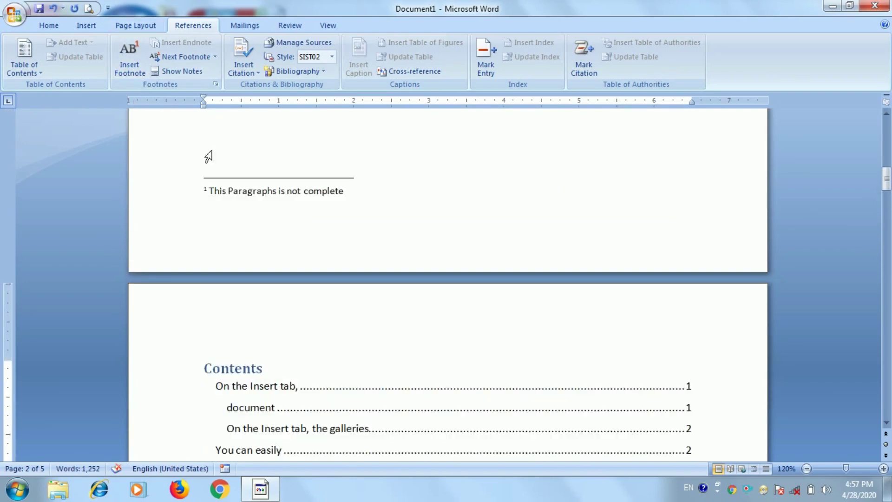
scroll(209, 156, "up", 5)
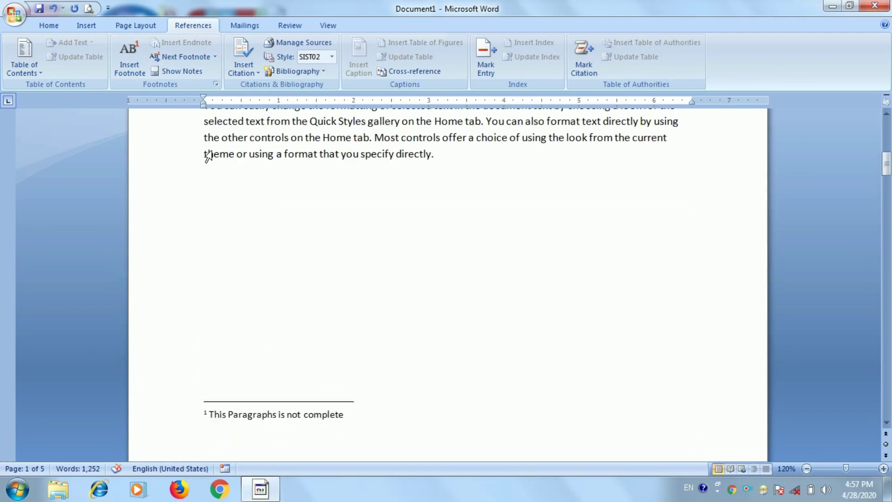
left_click(202, 59)
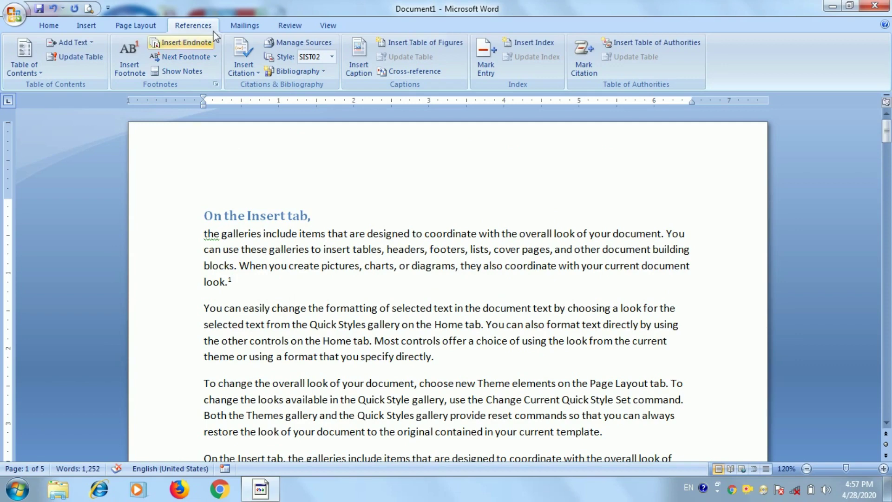
left_click(185, 60)
left_click(186, 61)
left_click(185, 61)
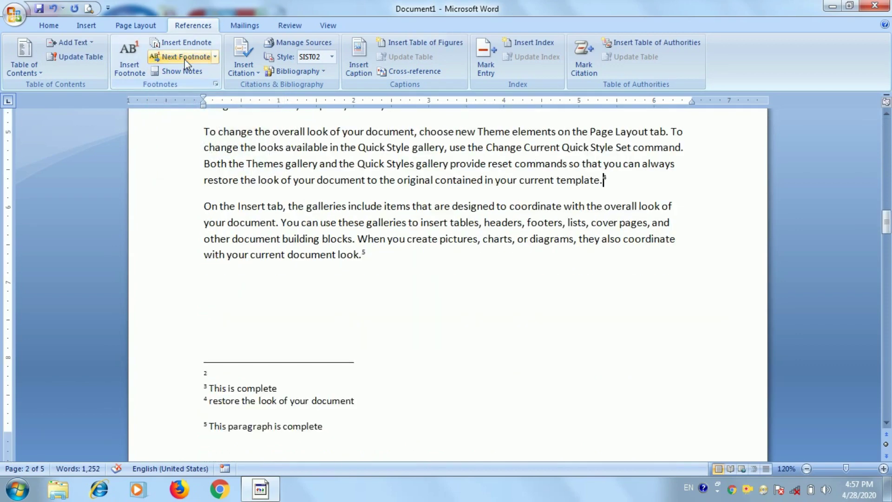
left_click(186, 61)
left_click(185, 61)
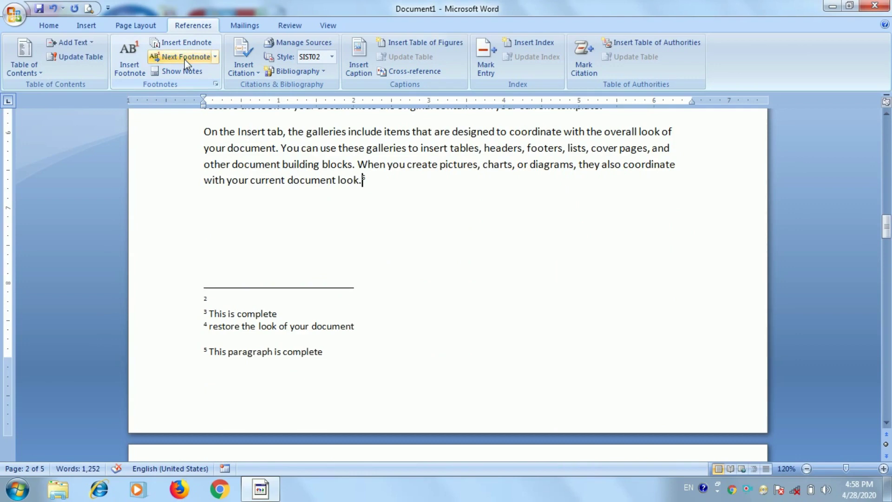
left_click(185, 61)
left_click(186, 60)
scroll(185, 60, "up", 1)
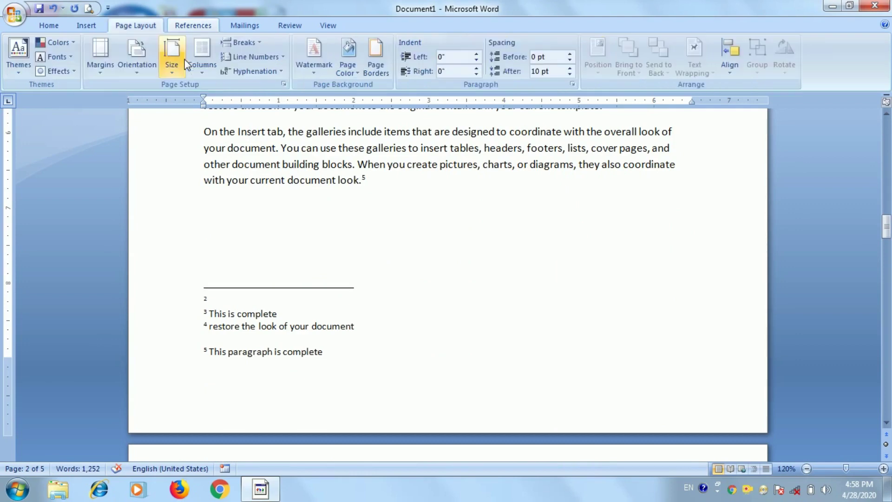
scroll(186, 60, "up", 2)
scroll(185, 60, "down", 3)
scroll(185, 60, "down", 3)
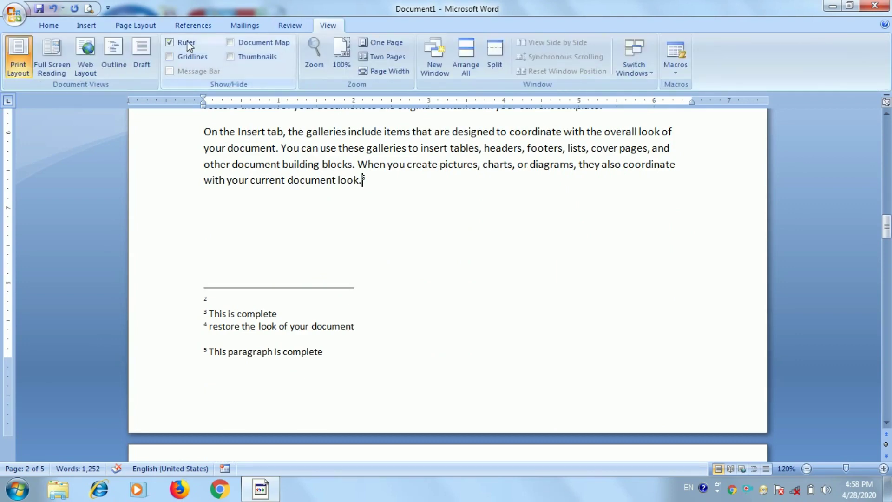
scroll(187, 41, "up", 2)
scroll(186, 20, "up", 1)
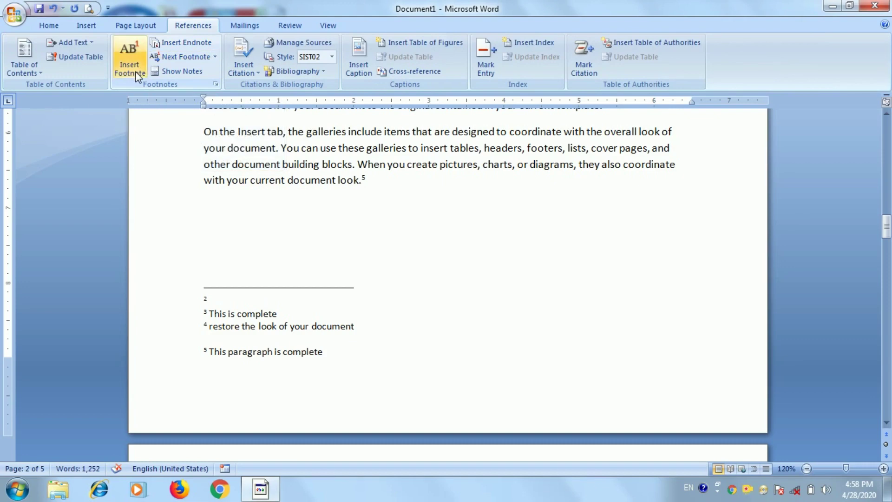
scroll(265, 247, "up", 7)
scroll(265, 247, "up", 5)
scroll(265, 246, "up", 2)
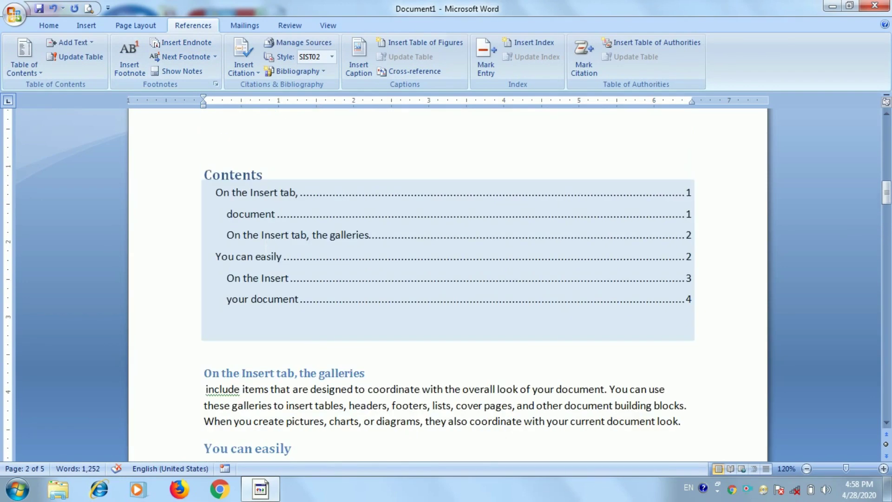
scroll(265, 246, "up", 3)
scroll(265, 246, "up", 3)
scroll(265, 246, "up", 5)
scroll(265, 246, "up", 2)
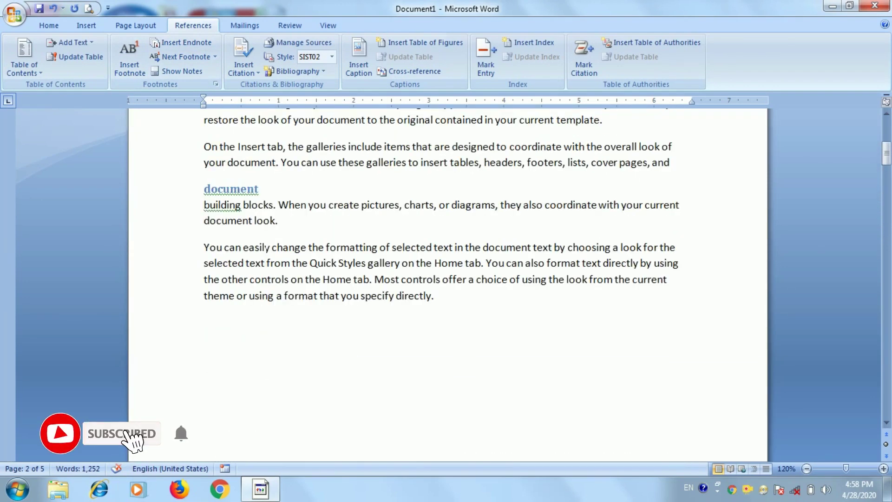
scroll(446, 260, "down", 3)
scroll(446, 261, "down", 3)
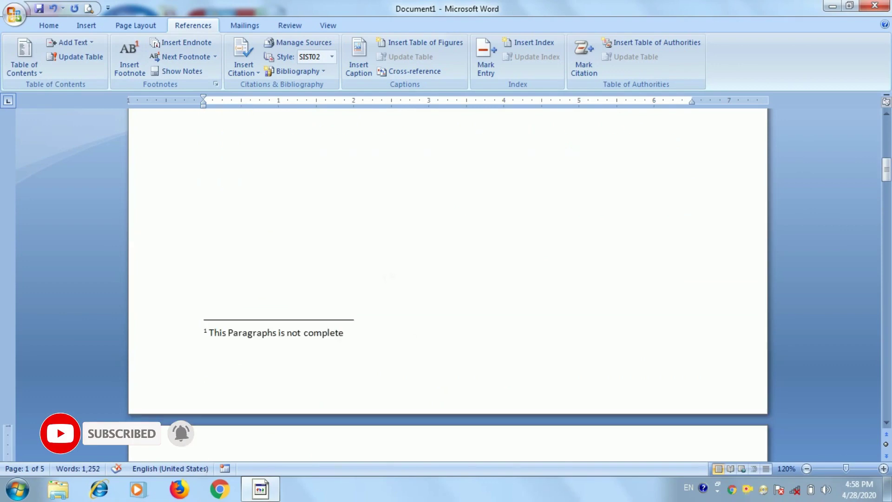
scroll(355, 260, "up", 3)
left_click(355, 282)
scroll(355, 282, "down", 2)
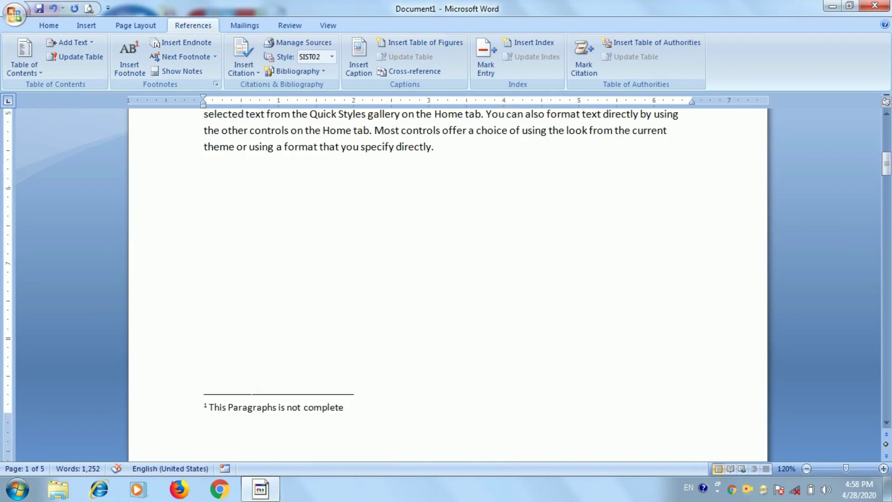
scroll(255, 393, "up", 2)
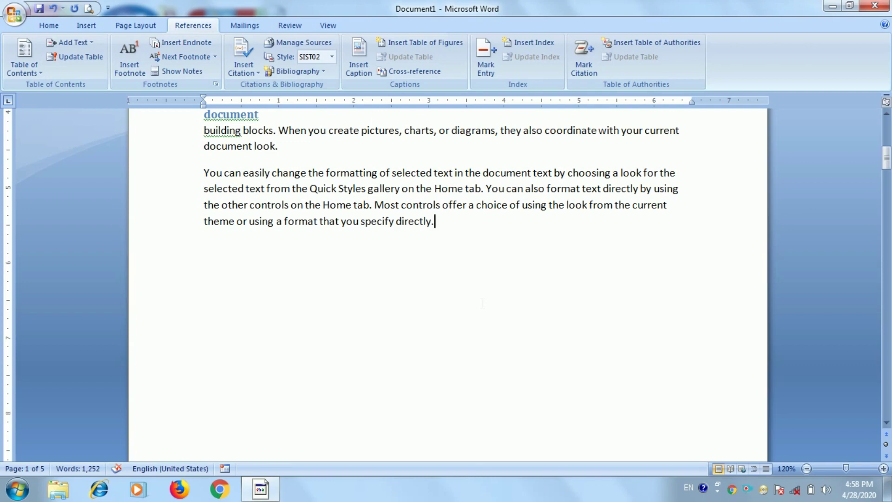
scroll(482, 302, "up", 8)
scroll(482, 302, "up", 2)
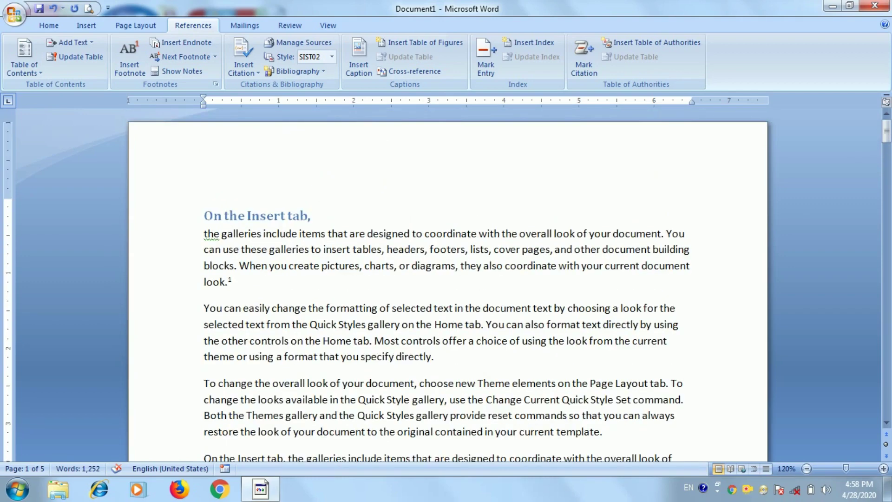
scroll(448, 288, "down", 3)
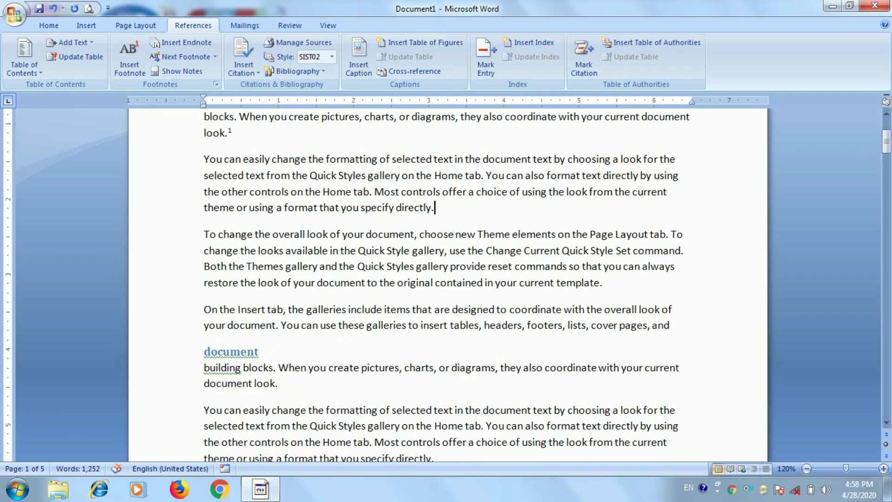
Insert an endnote at the insertion point
left_click(186, 42)
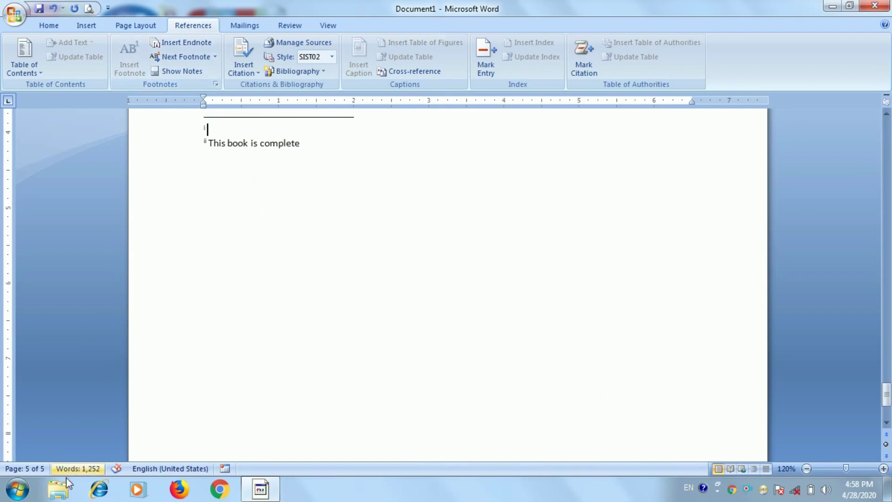
scroll(448, 288, "up", 6)
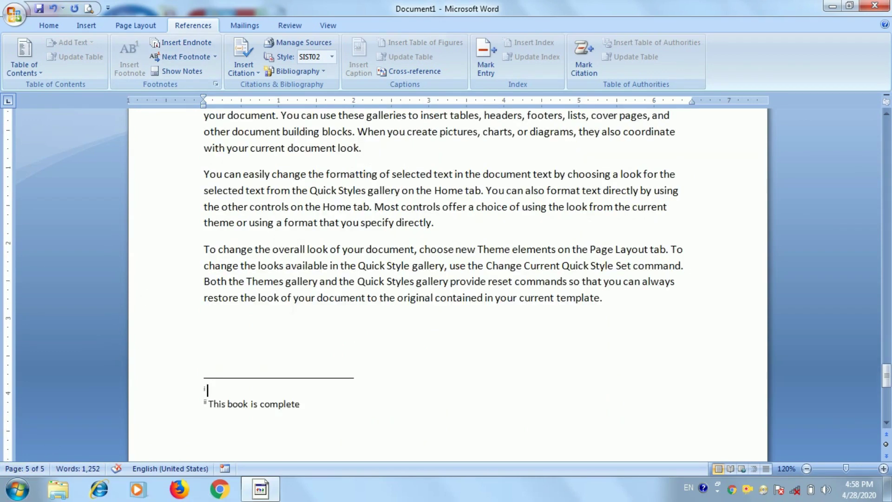
scroll(448, 288, "up", 5)
scroll(448, 288, "down", 4)
scroll(448, 288, "down", 6)
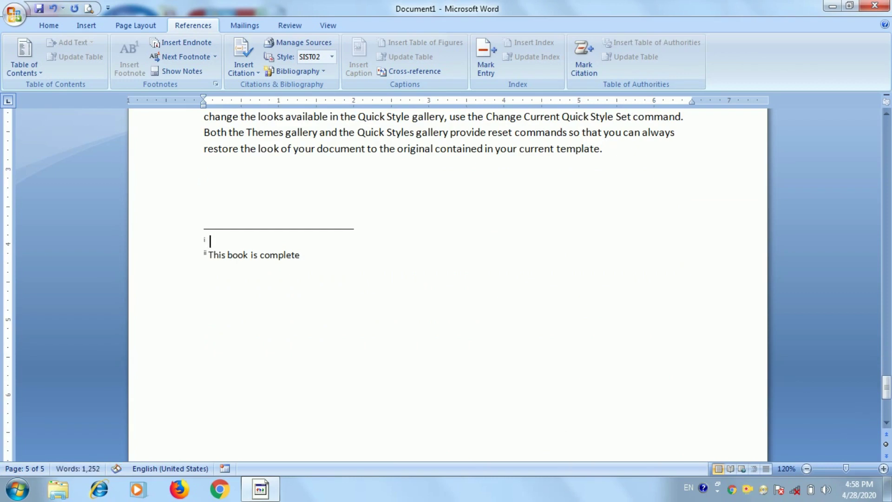
Type the author's full name into endnote i, fixing the typos
type("kj")
key("BackSpace")
type("was")
key("BackSpace")
key("BackSpace")
key("BackSpace")
key("BackSpace")
type("wasim")
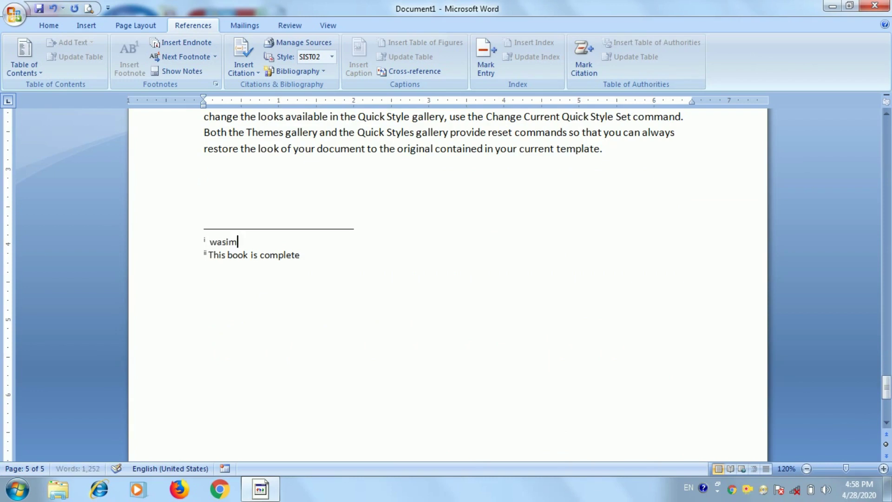
type(" han")
key("BackSpace")
key("BackSpace")
key("BackSpace")
type("kh")
type("an")
scroll(446, 279, "up", 4)
scroll(446, 278, "up", 5)
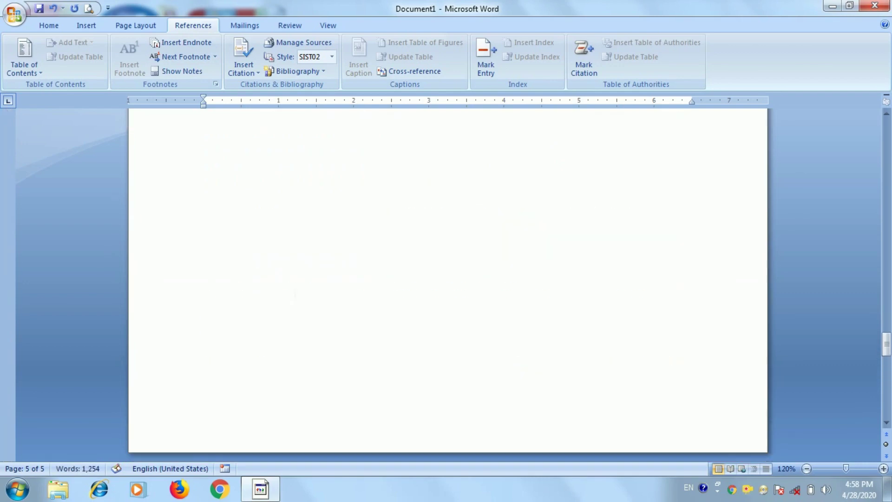
scroll(446, 279, "up", 5)
scroll(447, 279, "up", 2)
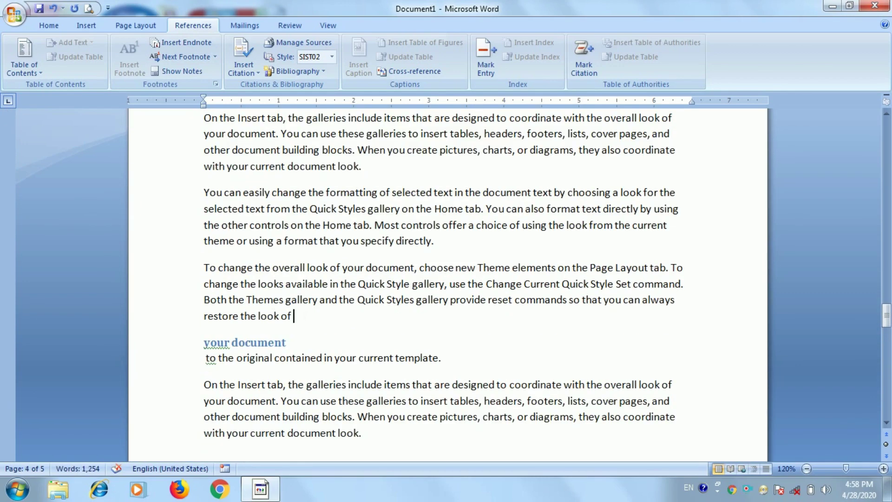
Enter the author's surname in endnote iii and return to the body text
left_click(186, 72)
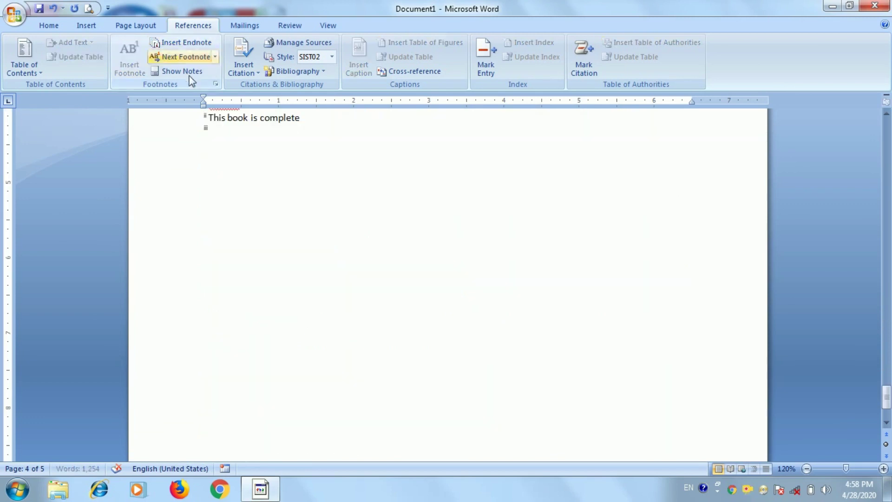
scroll(446, 279, "up", 2)
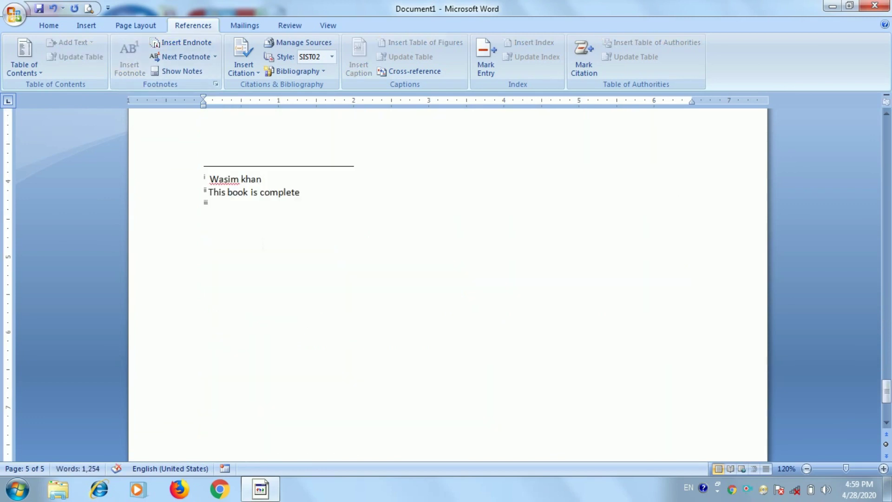
type("khan")
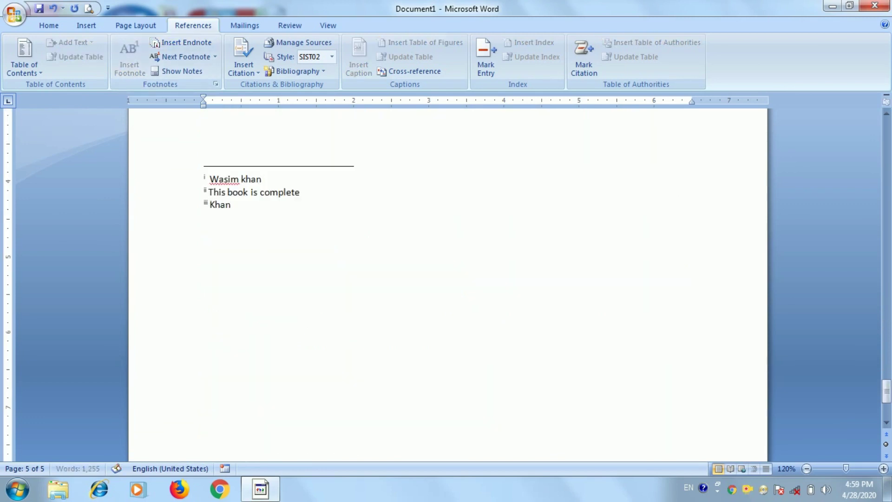
key("Return")
left_click(186, 71)
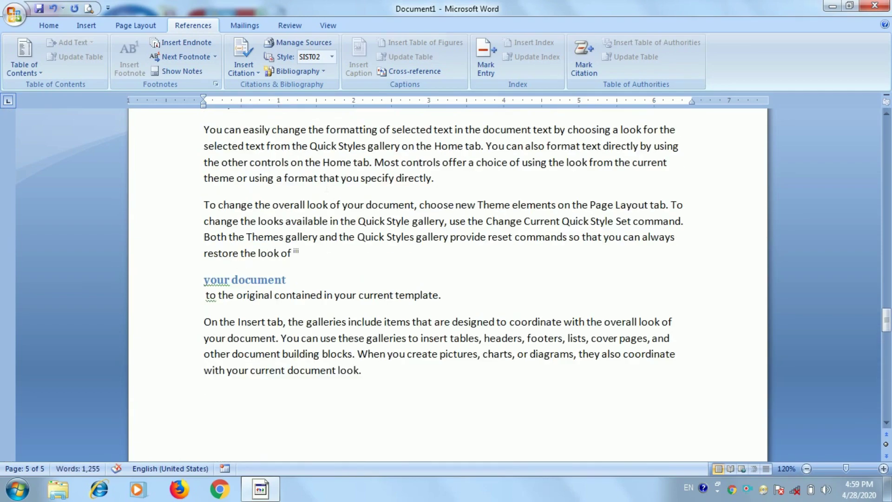
scroll(324, 185, "up", 1)
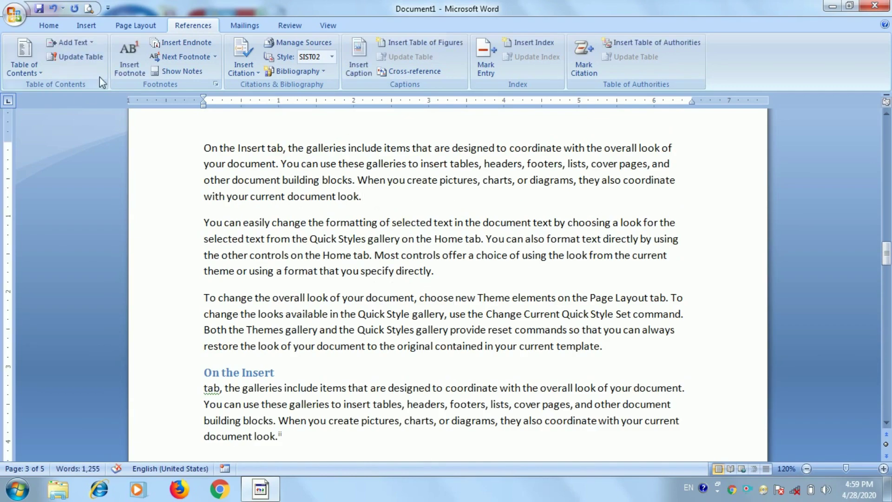
Add an endnote after 'document look.' holding the author's first name
left_click(186, 43)
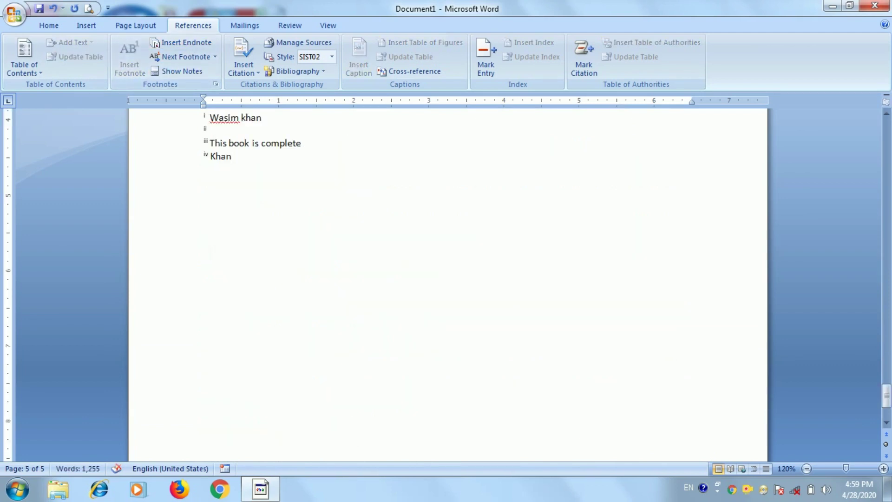
type("shiv")
scroll(446, 279, "up", 8)
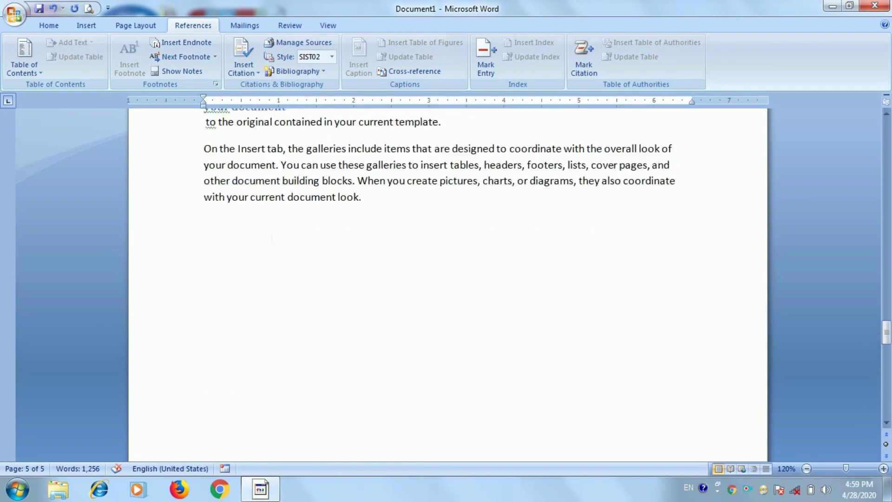
View the footnote area through Show Notes, then return to the body text
scroll(446, 279, "up", 3)
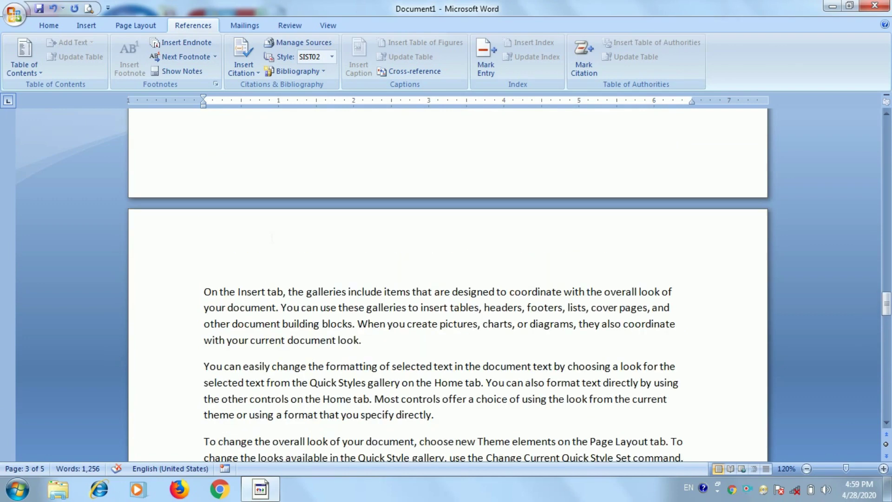
scroll(446, 279, "down", 5)
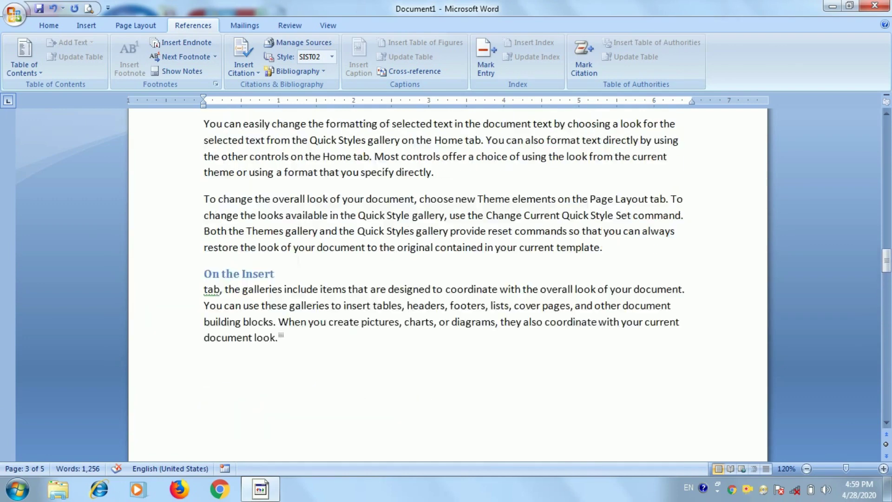
scroll(327, 225, "up", 6)
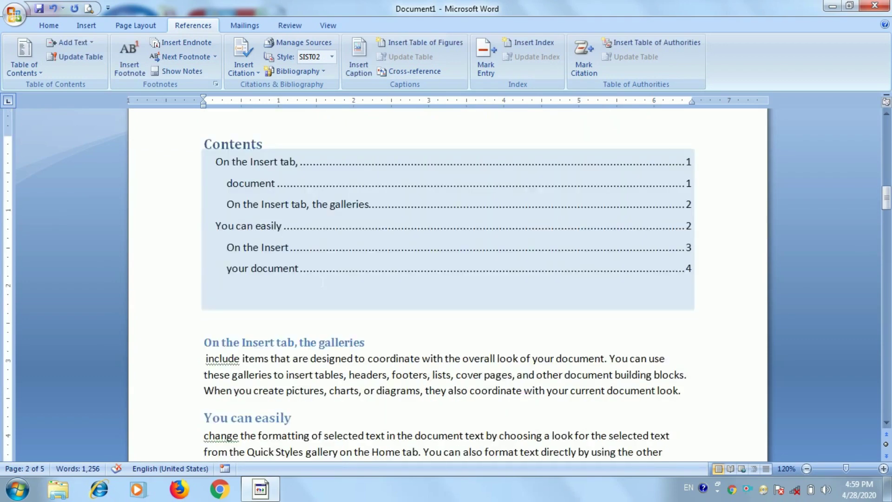
left_click(168, 71)
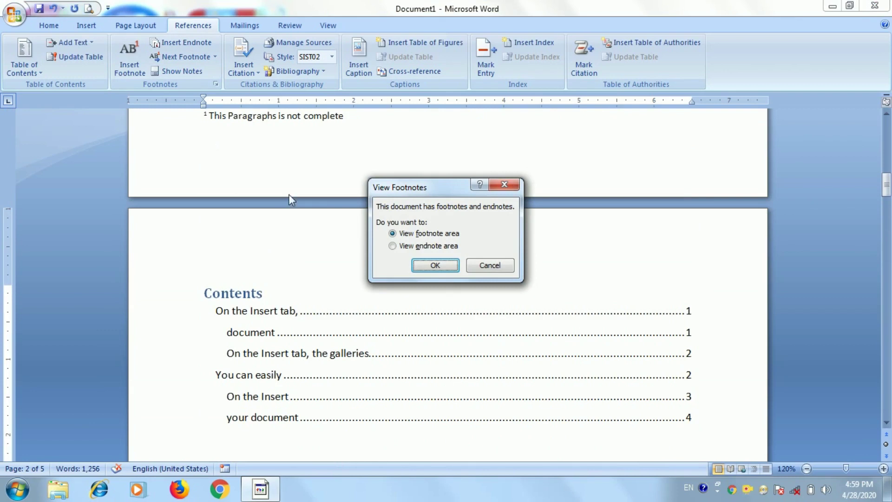
left_click(434, 265)
scroll(326, 251, "up", 3)
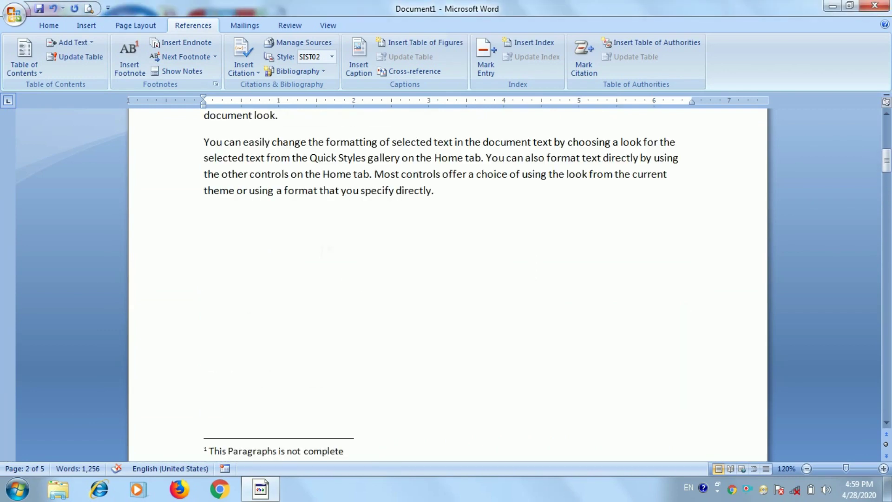
left_click(167, 70)
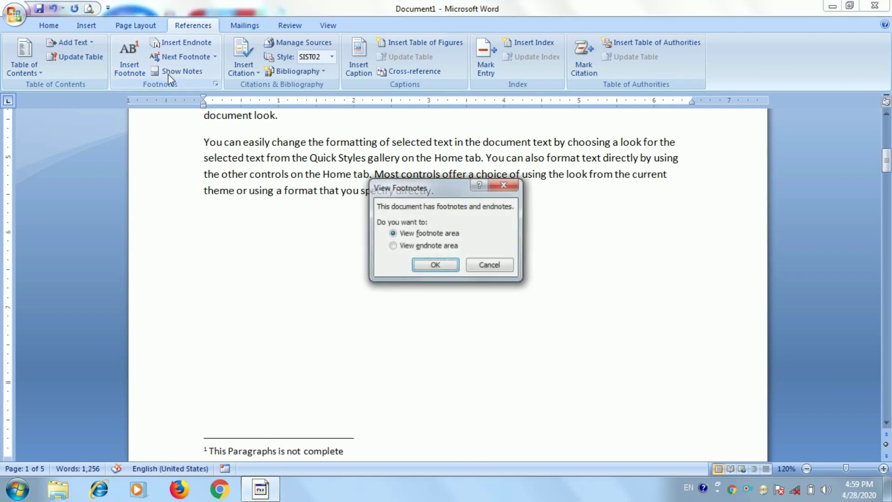
left_click(434, 264)
scroll(440, 273, "up", 2)
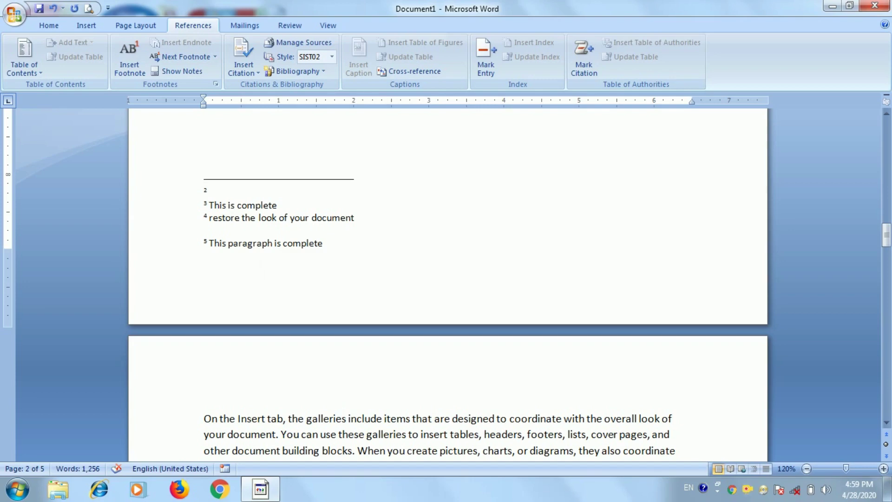
scroll(440, 274, "up", 4)
scroll(440, 273, "up", 5)
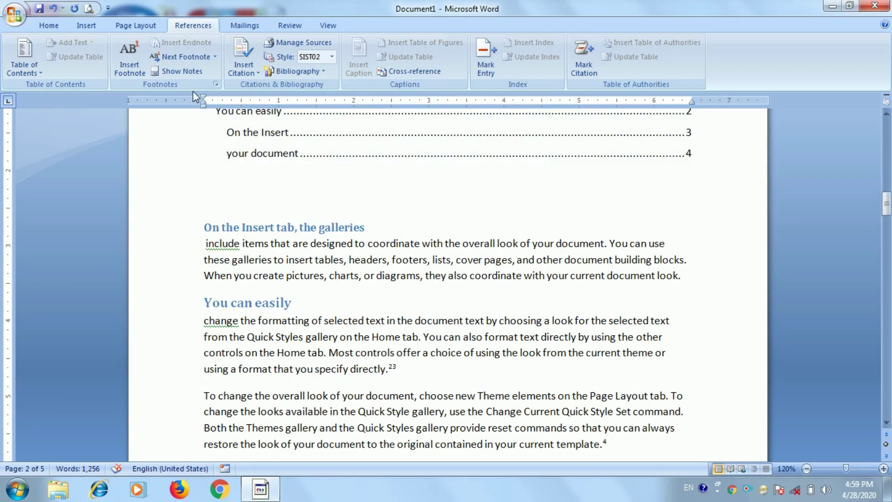
left_click(196, 69)
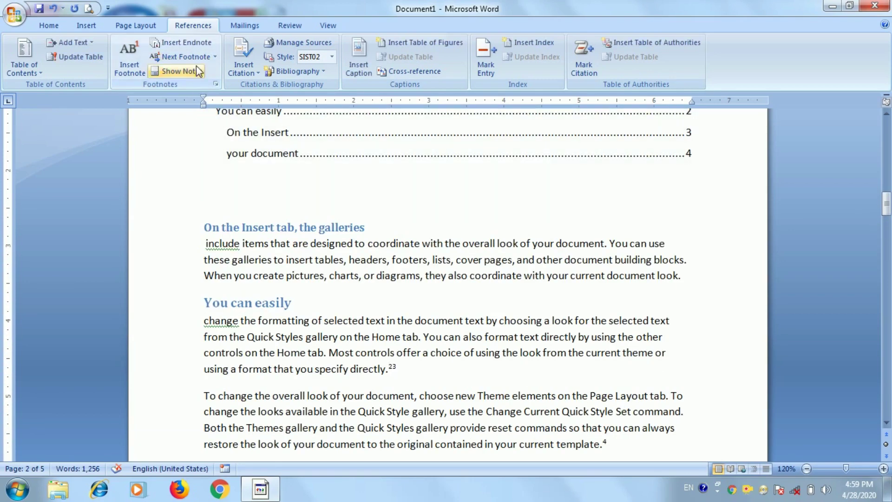
Jump to the endnote area twice and back, then cancel the notes choice
left_click(196, 71)
left_click(418, 246)
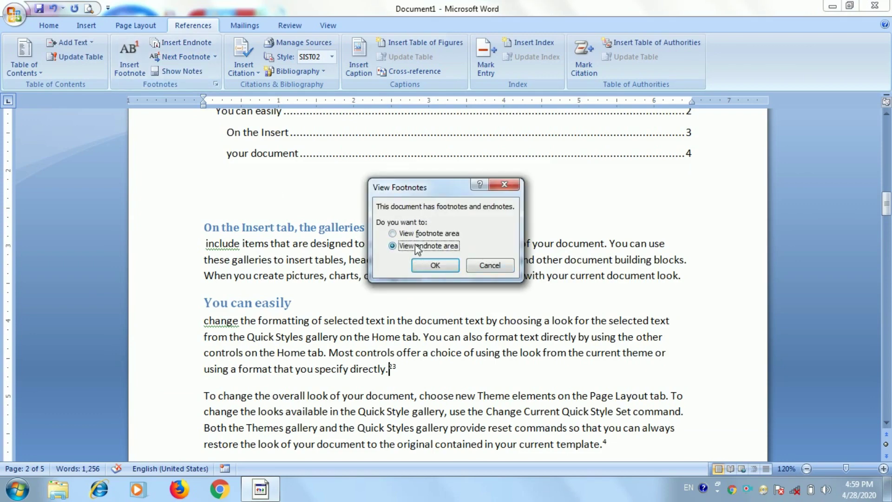
left_click(439, 267)
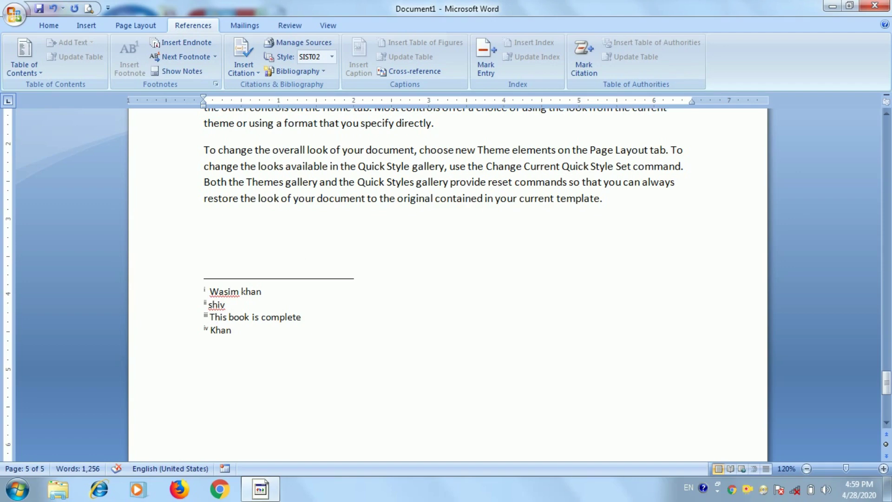
left_click(169, 71)
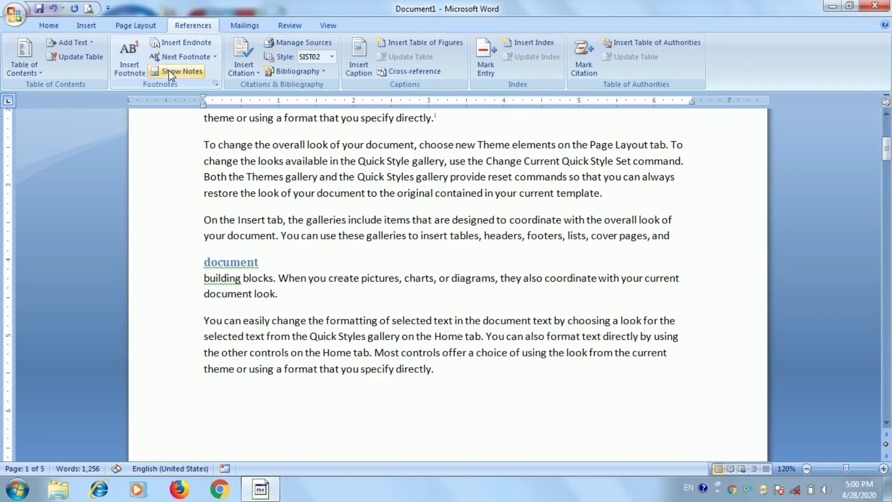
left_click(169, 70)
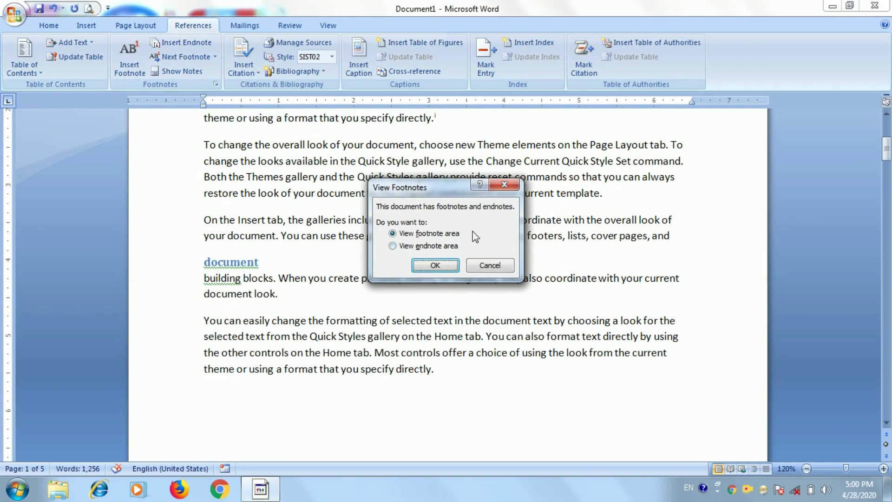
left_click(420, 246)
left_click(435, 265)
left_click(181, 71)
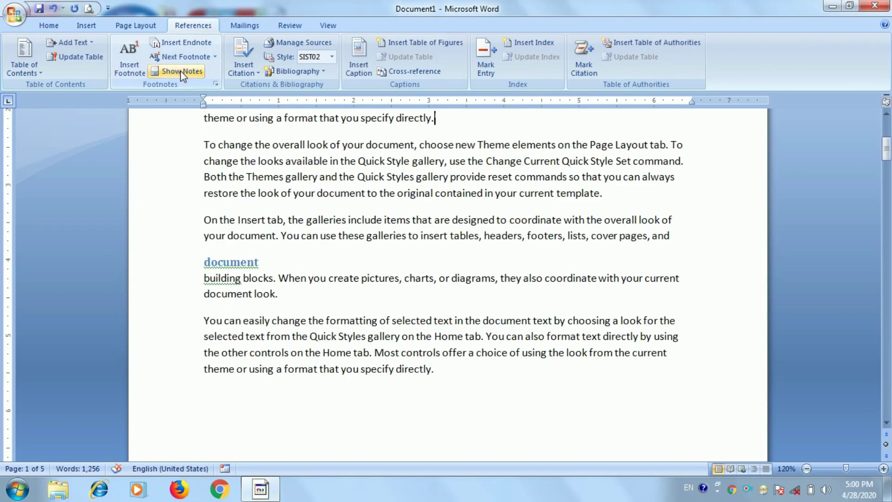
left_click(180, 71)
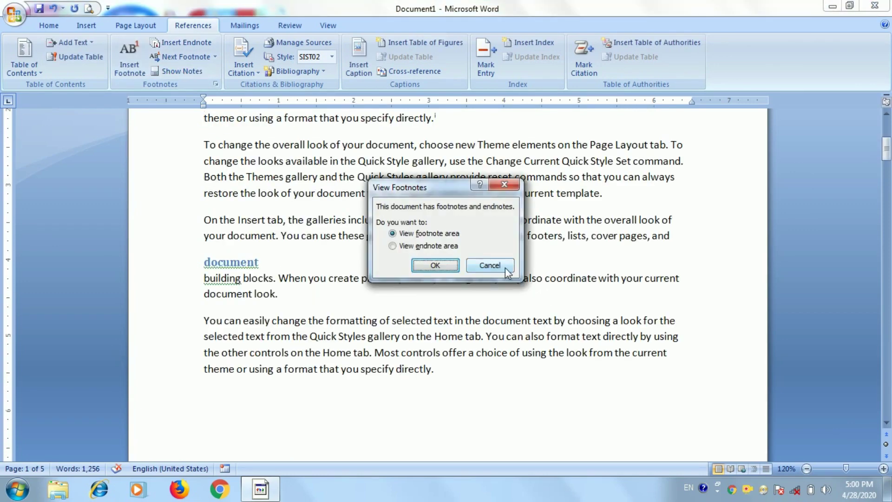
left_click(506, 268)
scroll(505, 278, "up", 4)
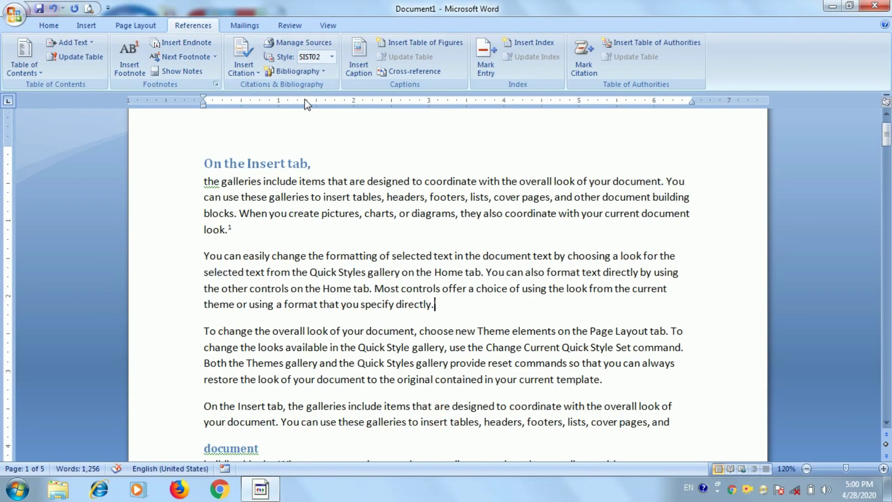
scroll(316, 125, "down", 2)
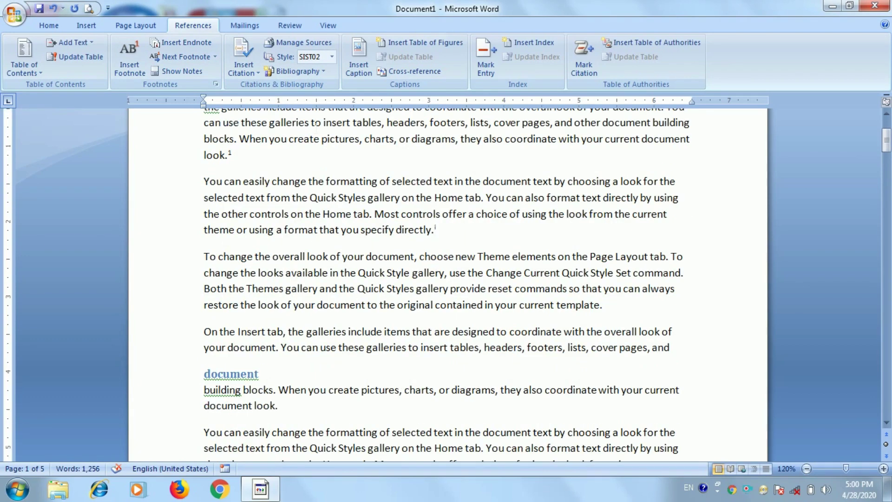
scroll(399, 230, "down", 1)
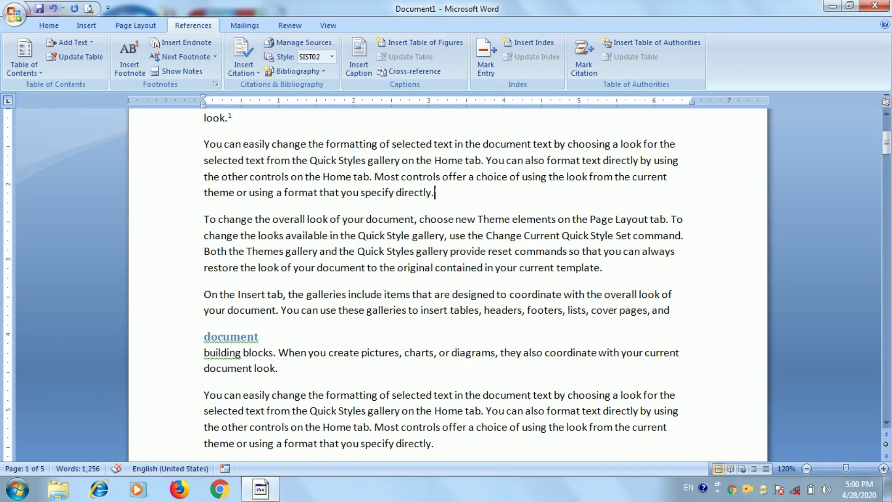
left_click_drag(622, 277, 206, 222)
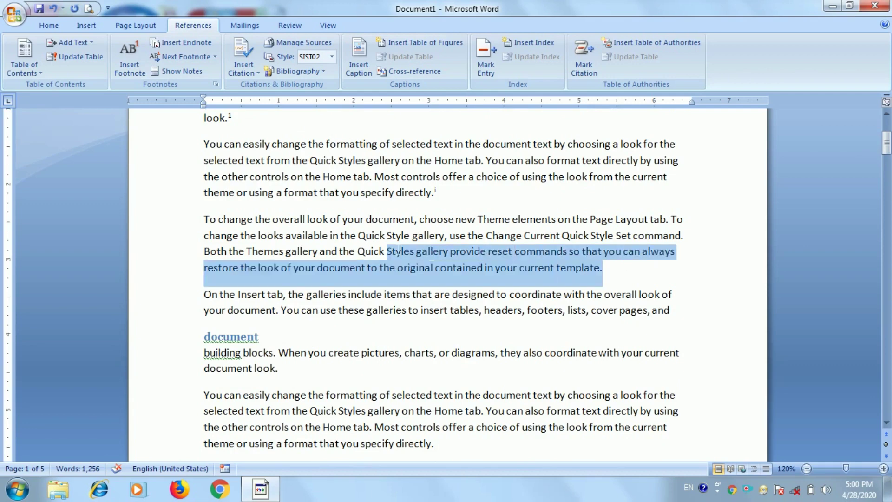
left_click(607, 269)
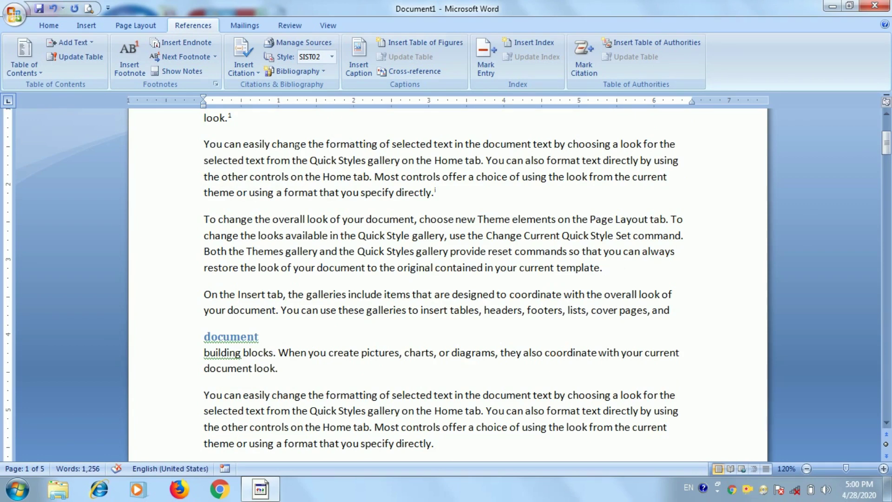
Cite a new Book source 'MS word' (2011, publisher 'M&B 2012') with a corporate author after 'current template.'
left_click(240, 71)
left_click(268, 88)
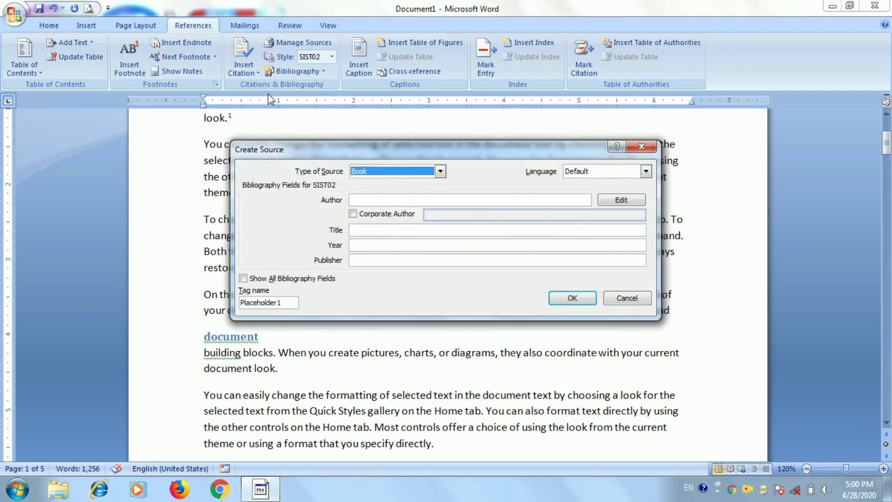
key("Tab")
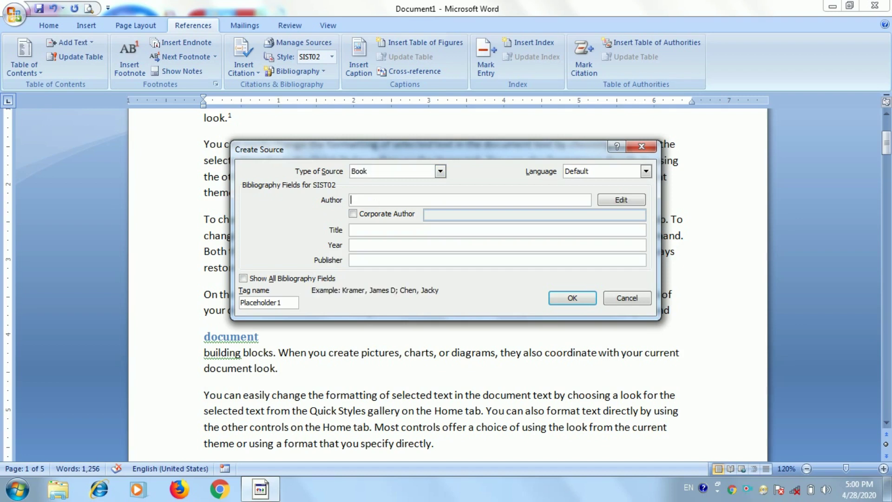
type("Dr. ")
type("Shiv")
left_click(355, 214)
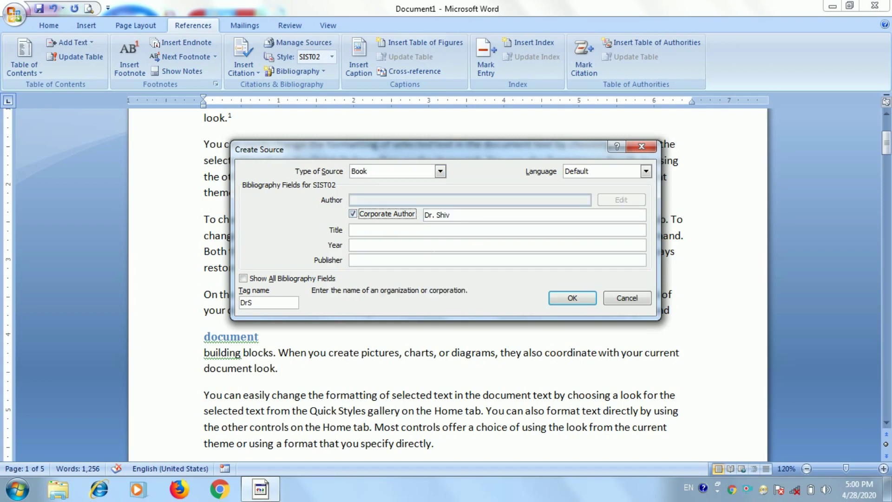
left_click(409, 230)
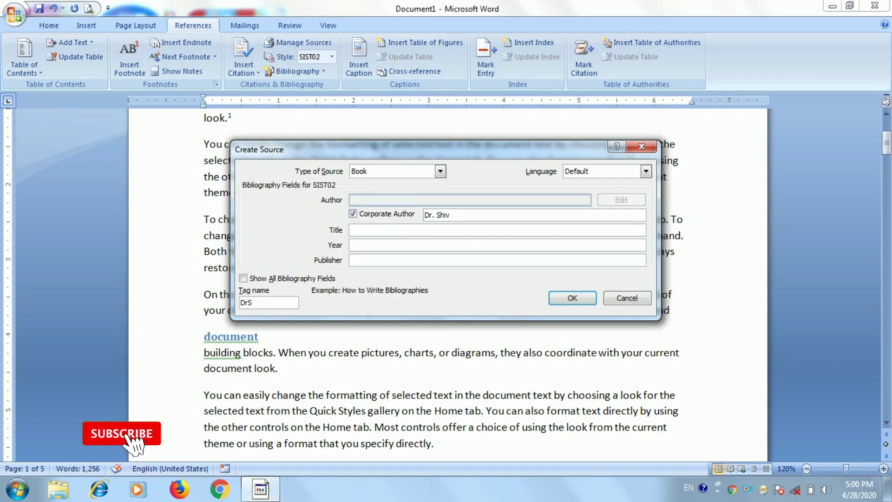
type("MS wo")
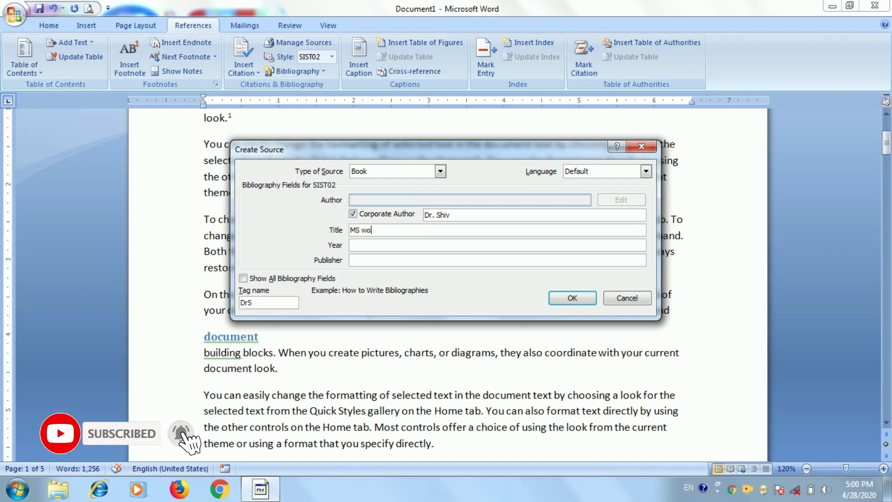
type("rd")
left_click(497, 244)
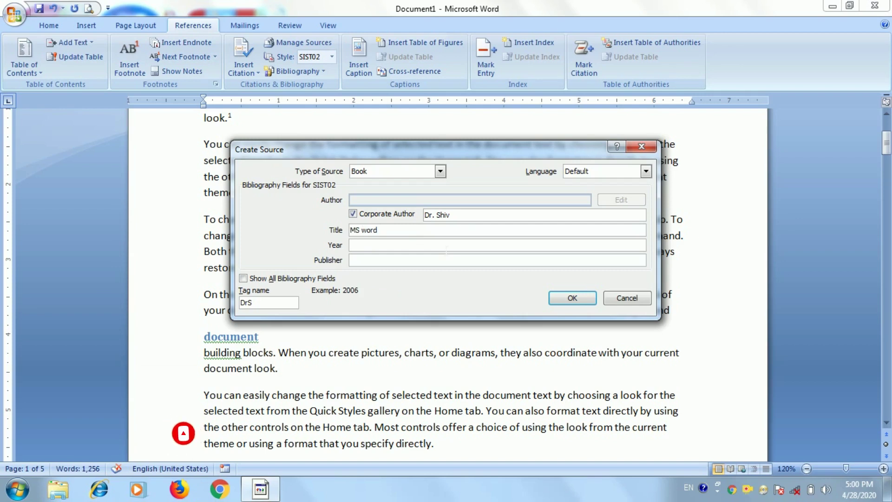
type("2011")
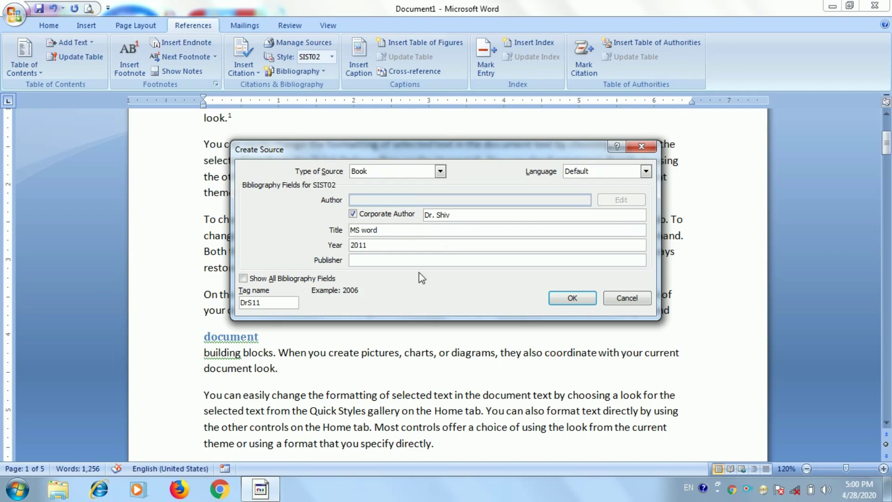
left_click(425, 261)
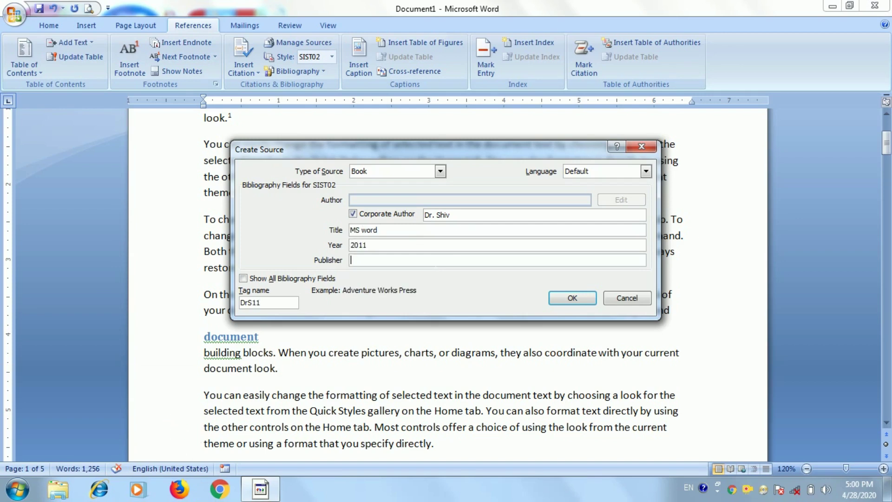
type("M&B")
type(" 2012")
left_click(573, 298)
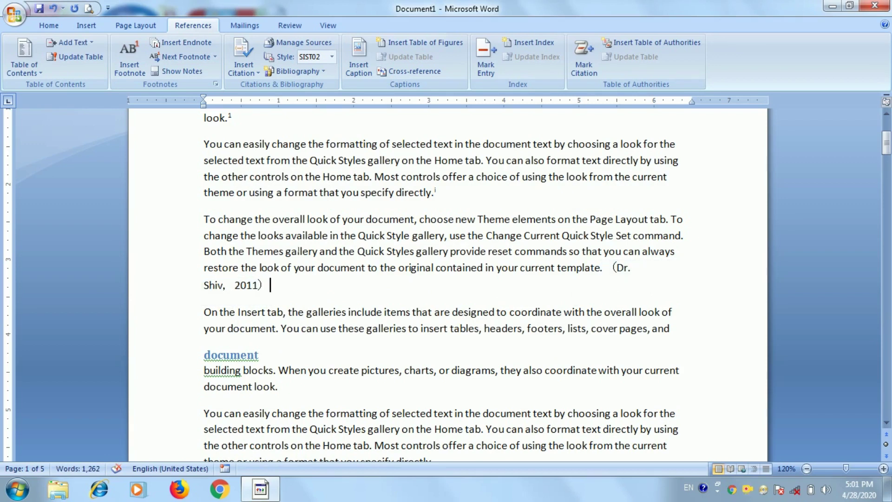
Review the stored bibliography sources in the source list, then close it
scroll(447, 279, "down", 2)
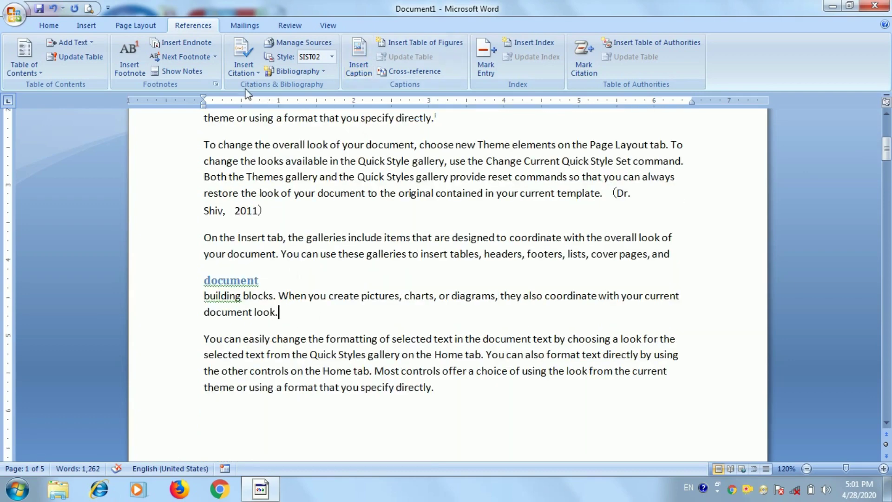
left_click(283, 41)
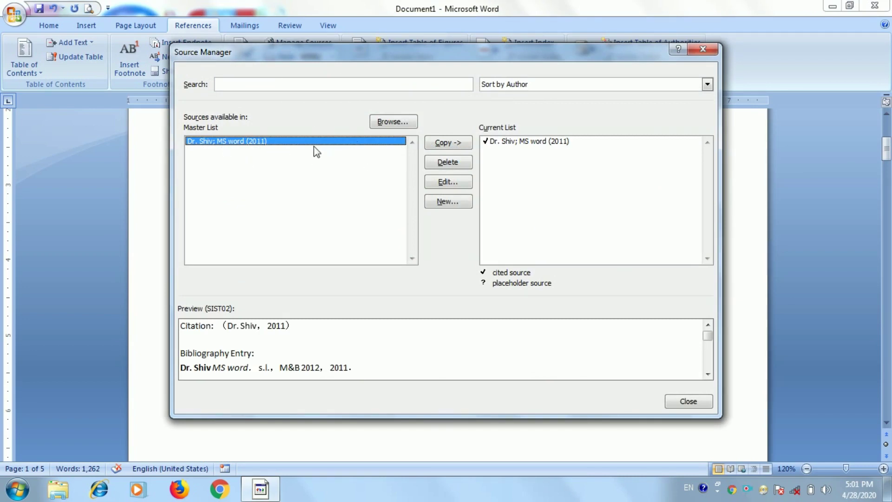
left_click(695, 403)
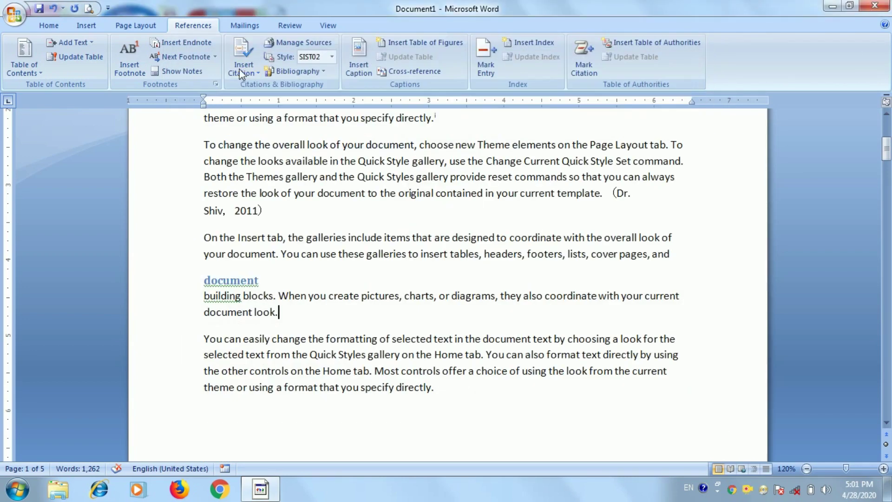
Cite a new corporate-author Book source 'MS excel' (2020, publisher M&B) after 'document look.'
left_click(258, 75)
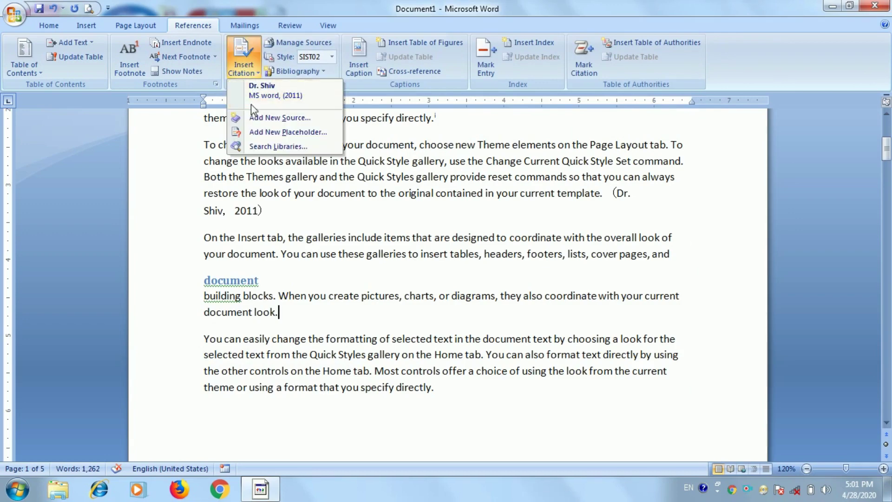
left_click(258, 119)
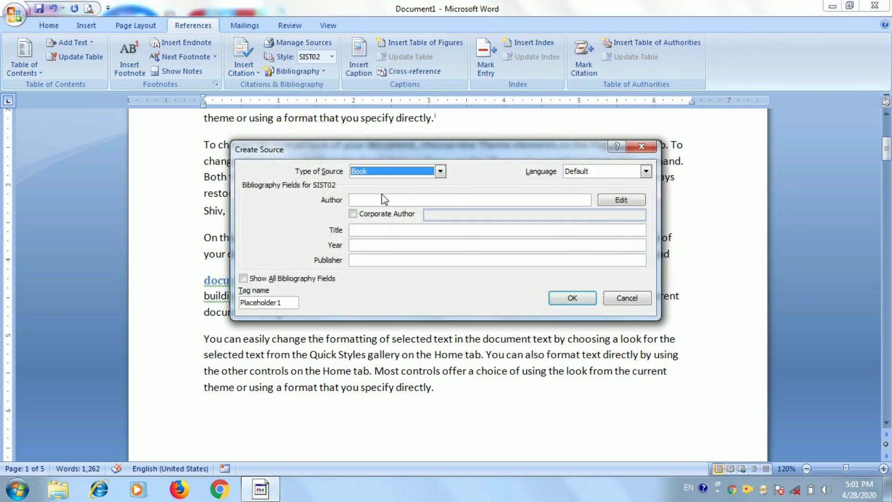
type("wasim khan")
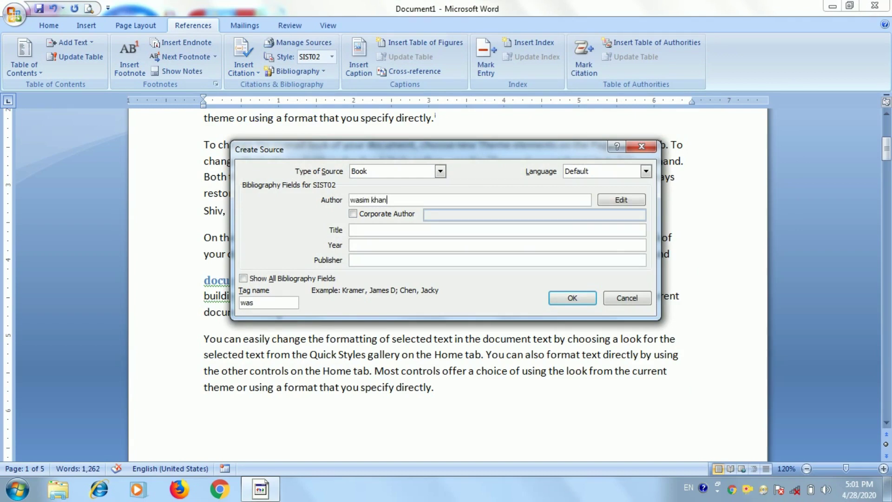
left_click(367, 215)
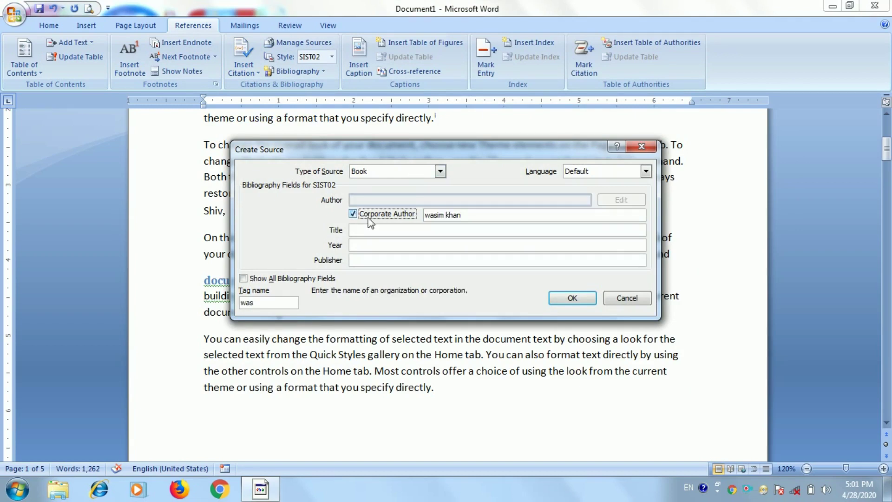
left_click(372, 229)
type("MS excel")
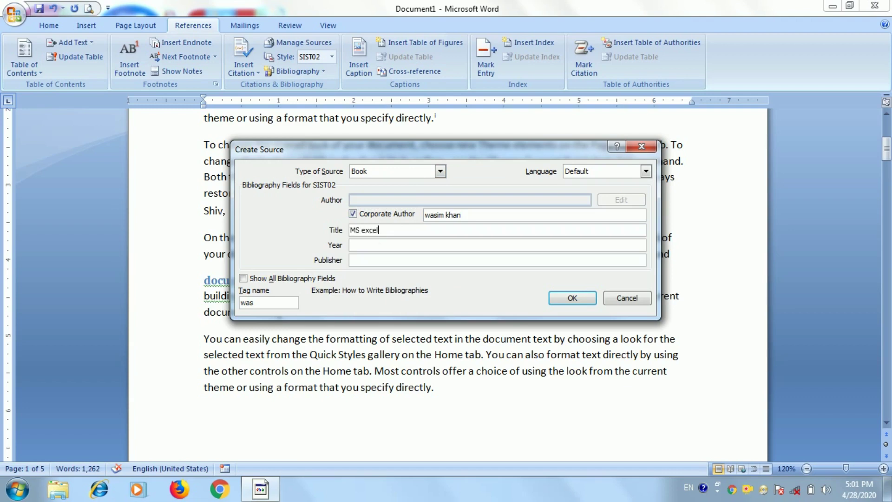
left_click(372, 245)
type("2020")
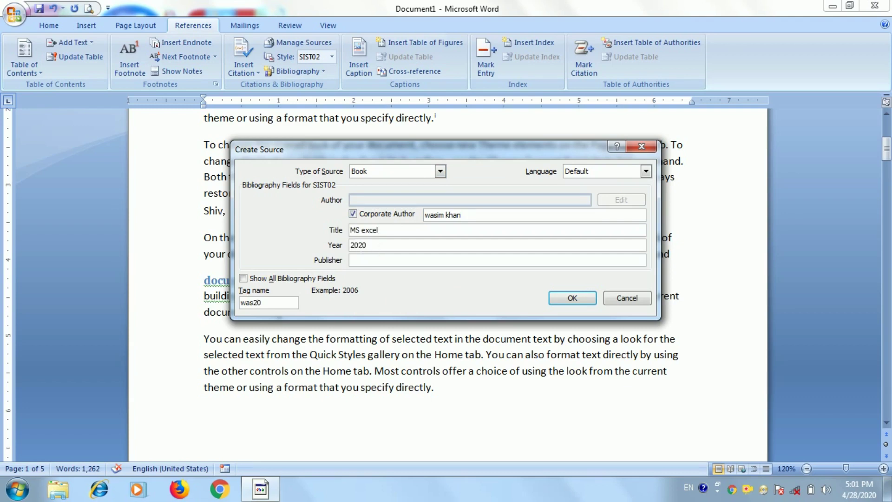
left_click(374, 259)
type("M&B")
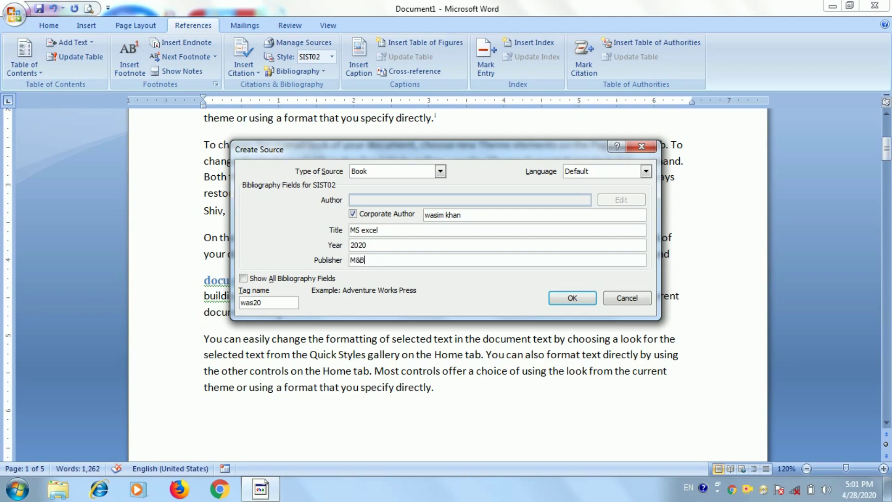
left_click(572, 298)
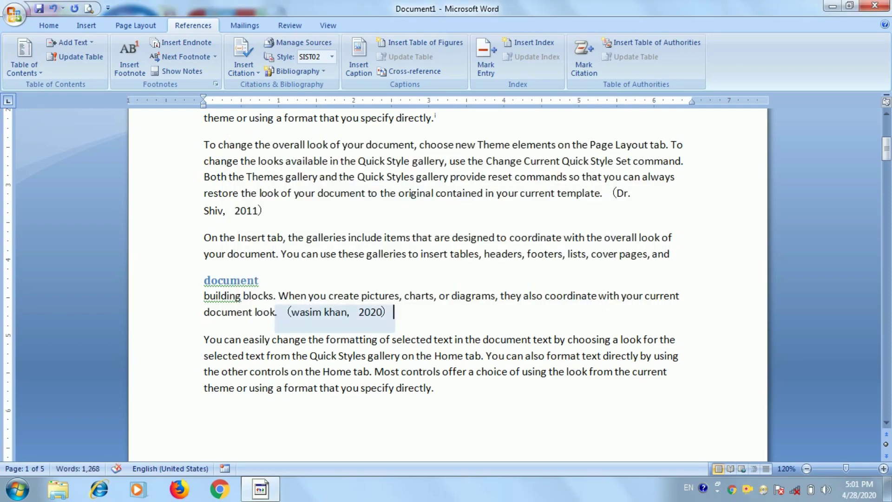
scroll(446, 279, "down", 2)
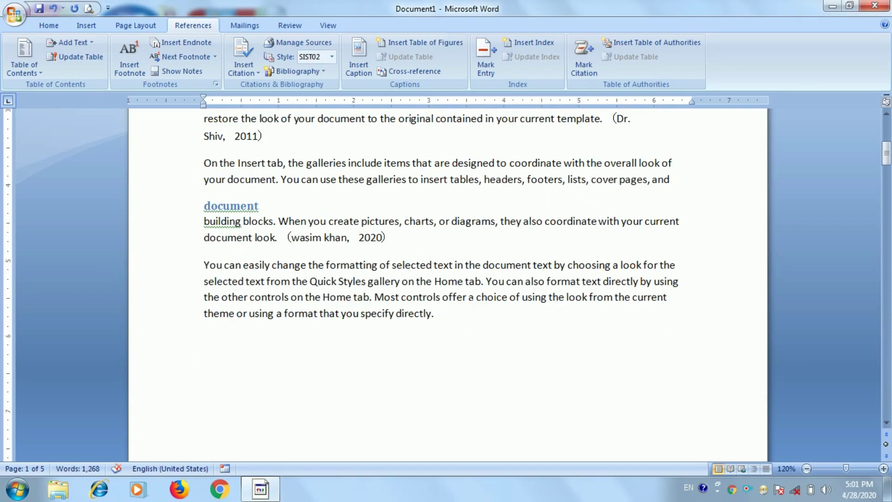
Copy the MS excel source to the master list, confirm overwriting it, then delete it there
left_click(251, 70)
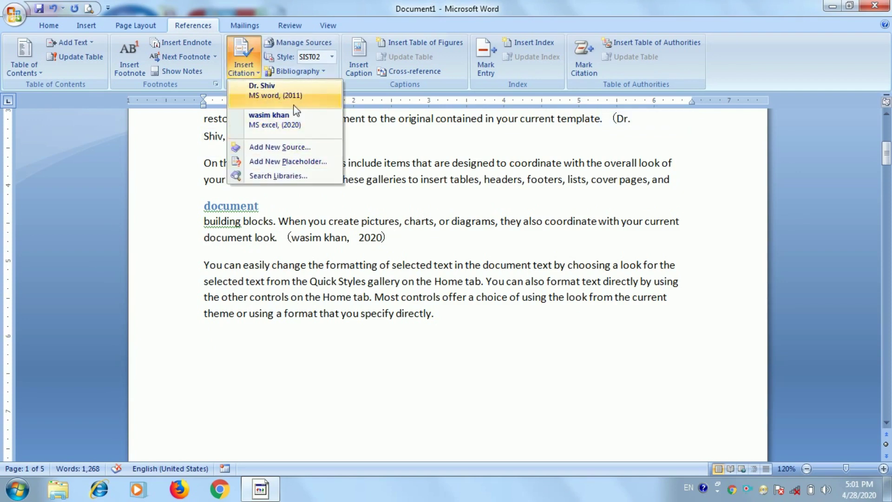
left_click(285, 46)
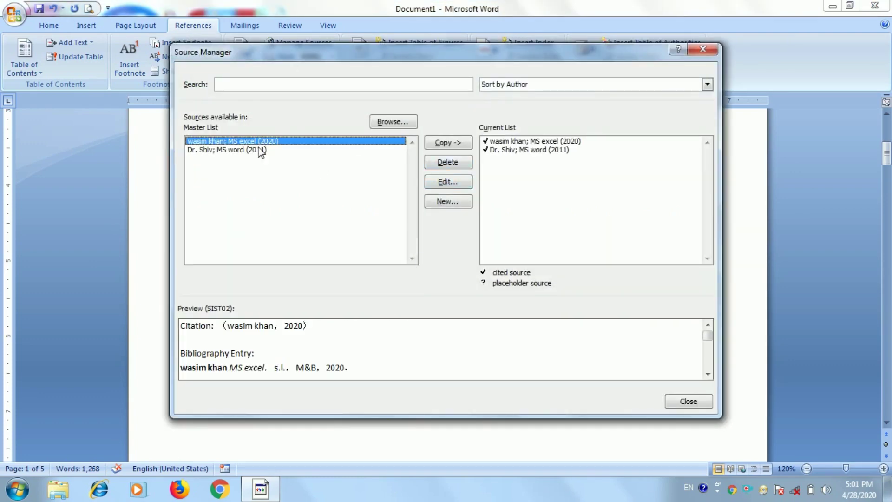
left_click(443, 142)
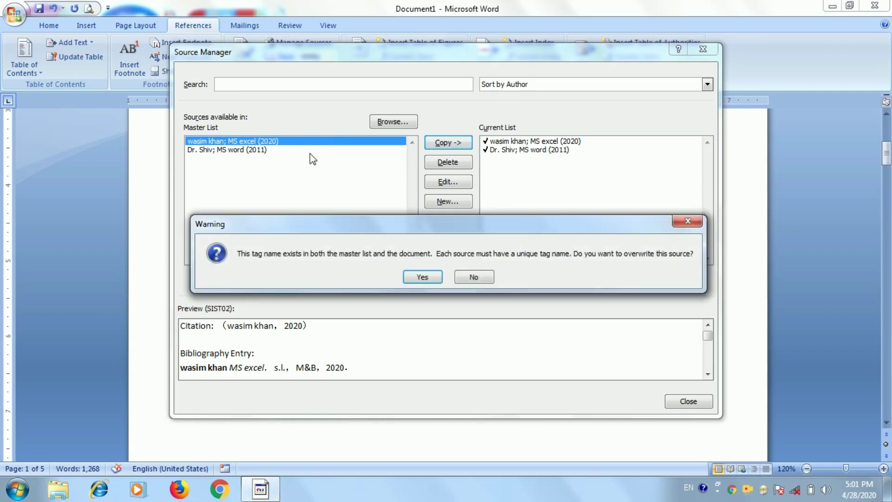
left_click(426, 280)
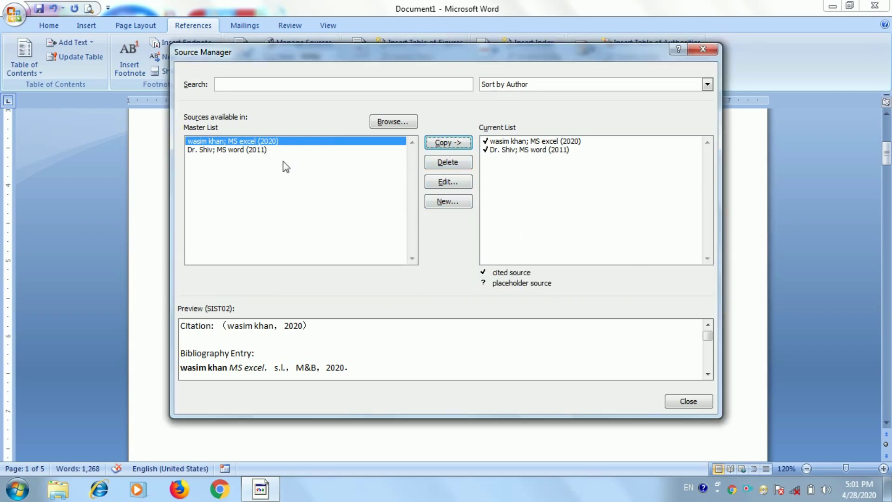
left_click(446, 162)
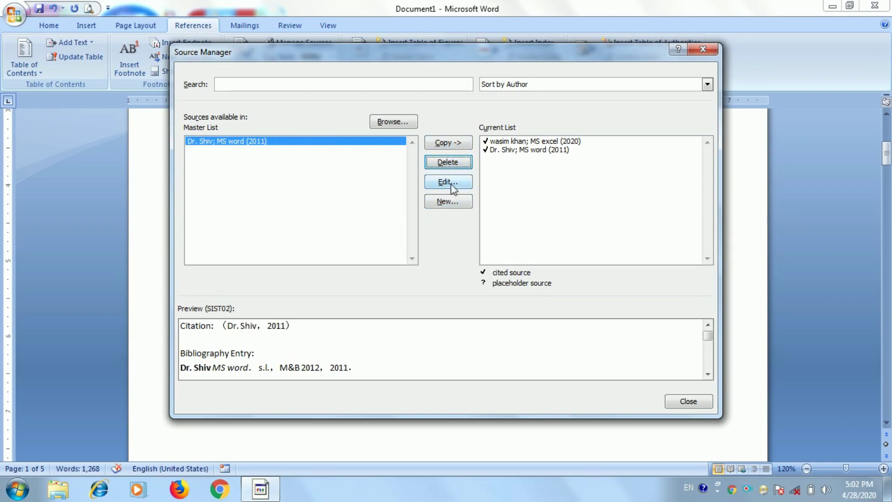
Open the MS word source and a new-source form without saving changes, then close Source Manager
left_click(451, 183)
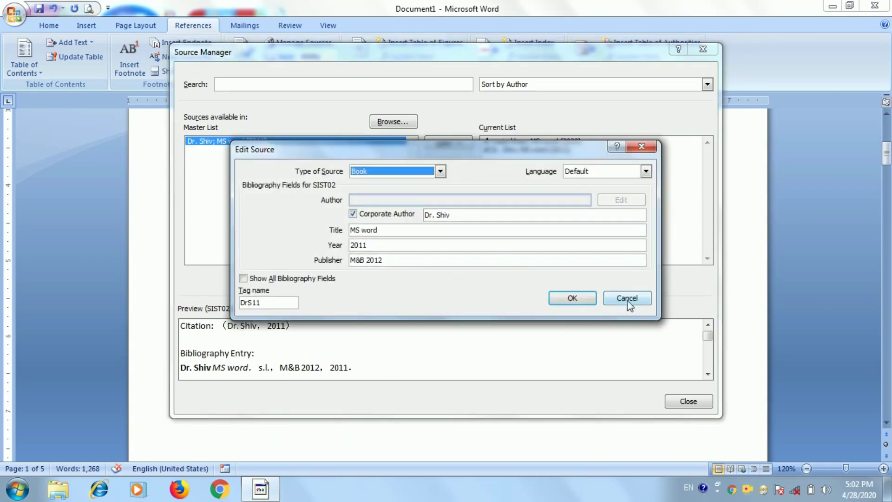
left_click(627, 299)
left_click(448, 203)
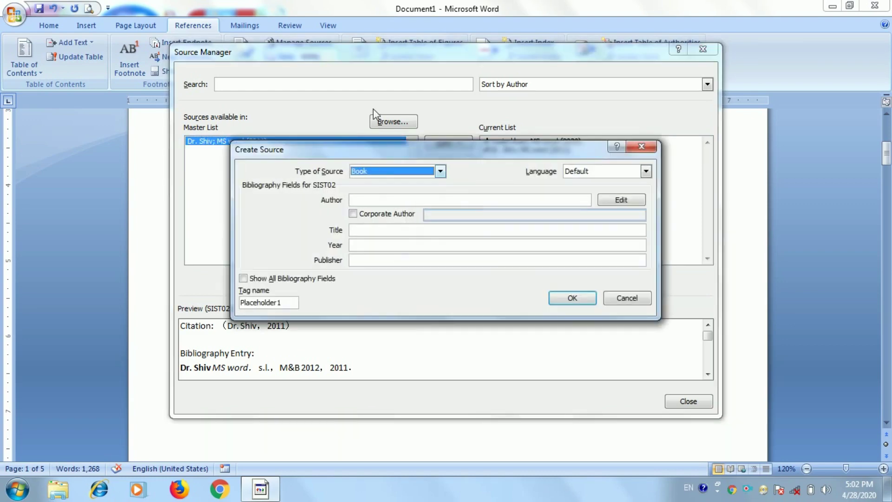
left_click(623, 300)
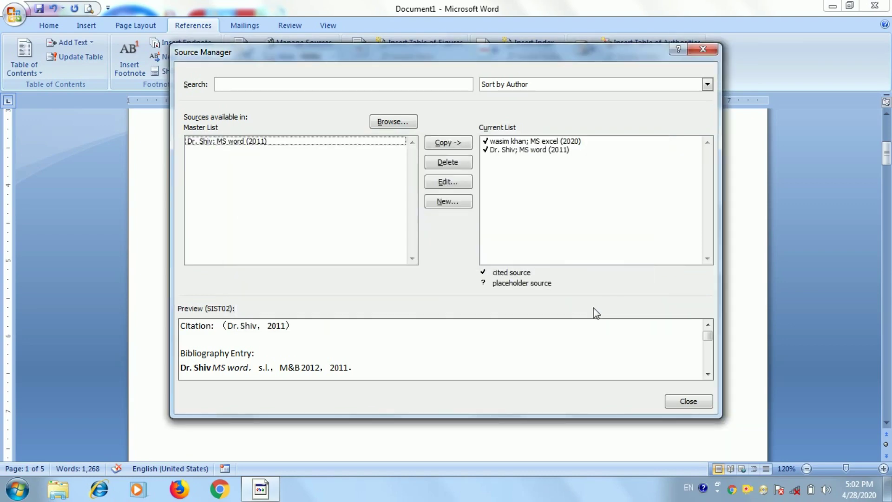
left_click(704, 406)
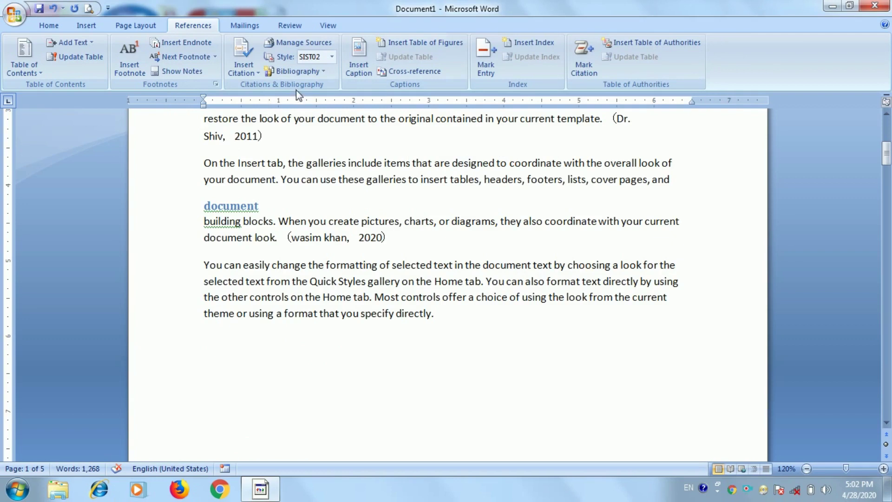
Switch the citation style to ISO 690 and add an empty paragraph after 'directly.'
left_click(330, 58)
left_click(339, 127)
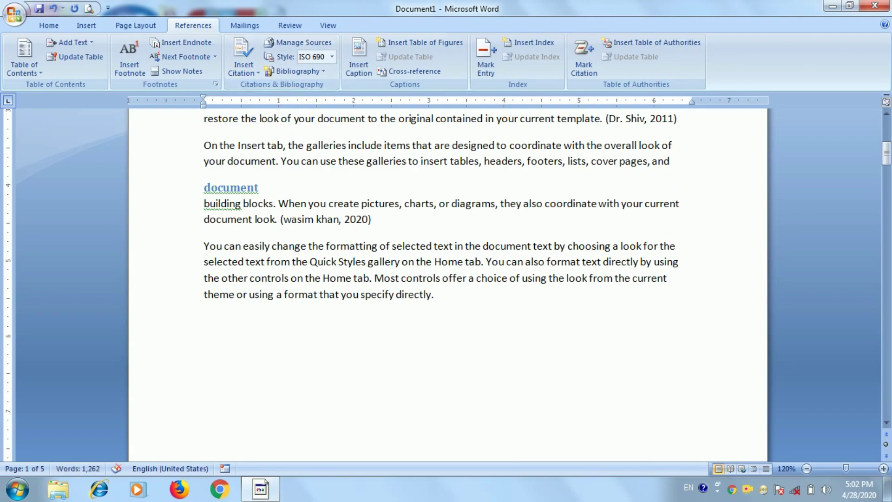
left_click(435, 294)
key("Return")
Insert the built-in Bibliography below the last paragraph, listing MS word and MS excel in ISO 690
left_click(288, 72)
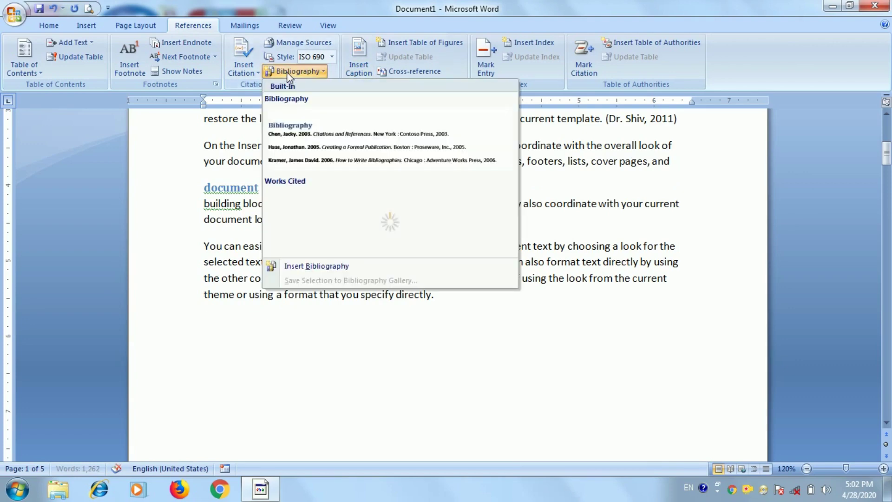
left_click(317, 167)
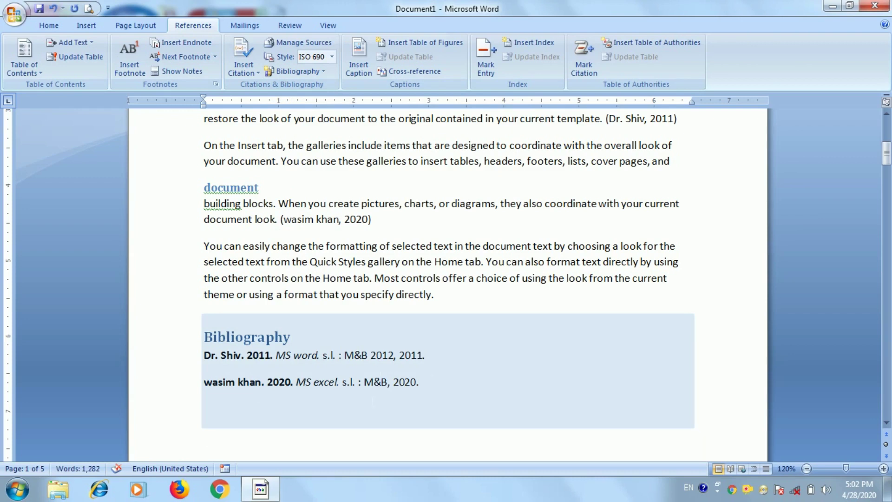
left_click(514, 389)
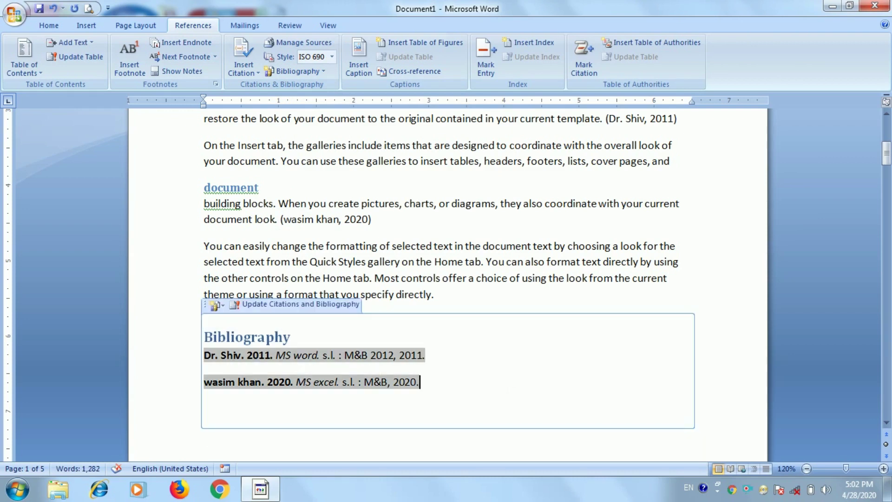
left_click(205, 435)
scroll(447, 279, "down", 4)
scroll(446, 278, "up", 5)
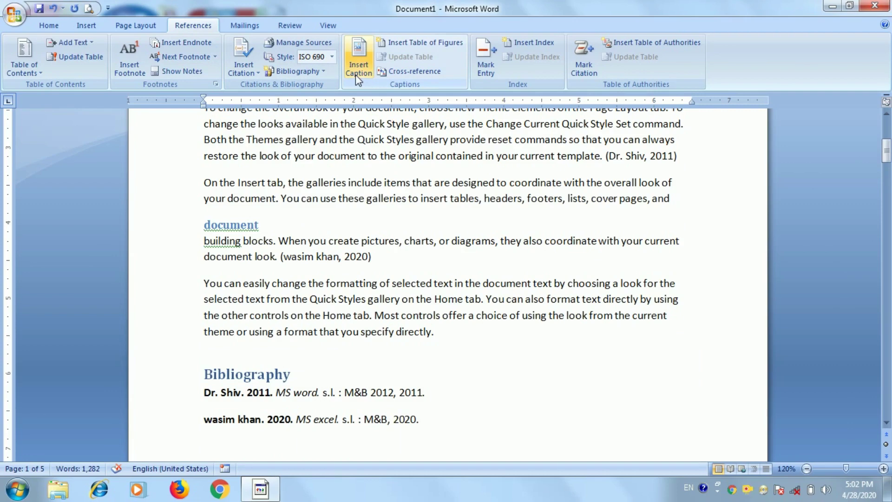
Add a blank line after the page 1 paragraph and draw a smiley face there
left_click(88, 25)
scroll(302, 234, "up", 6)
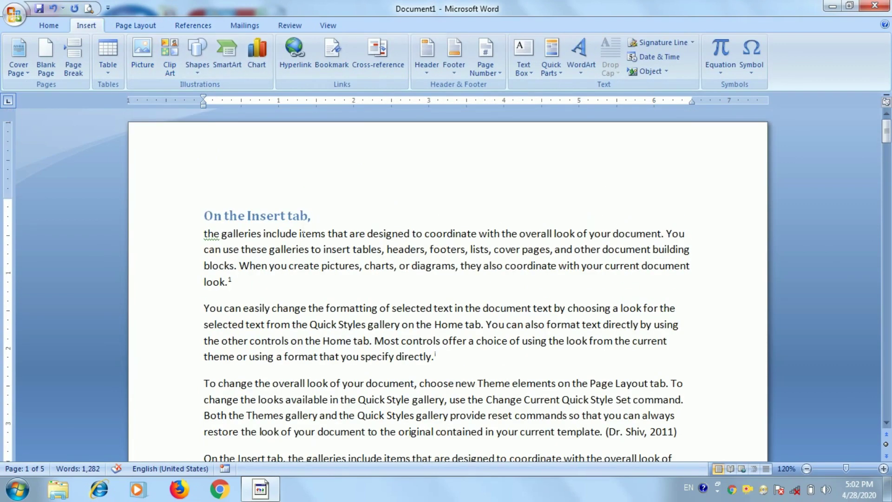
scroll(302, 233, "down", 5)
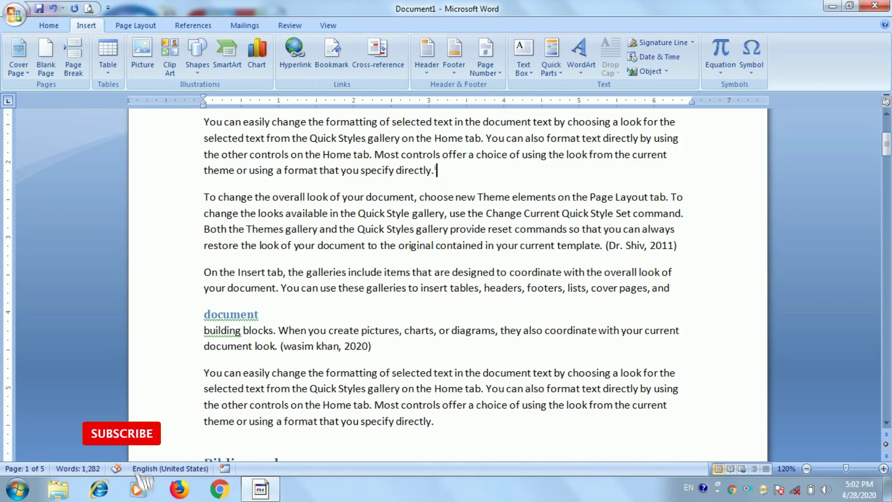
key("Return")
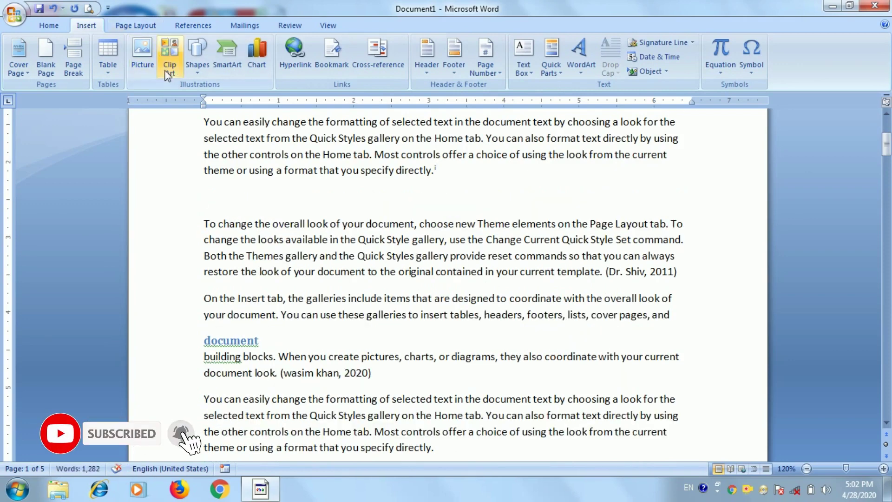
left_click(197, 58)
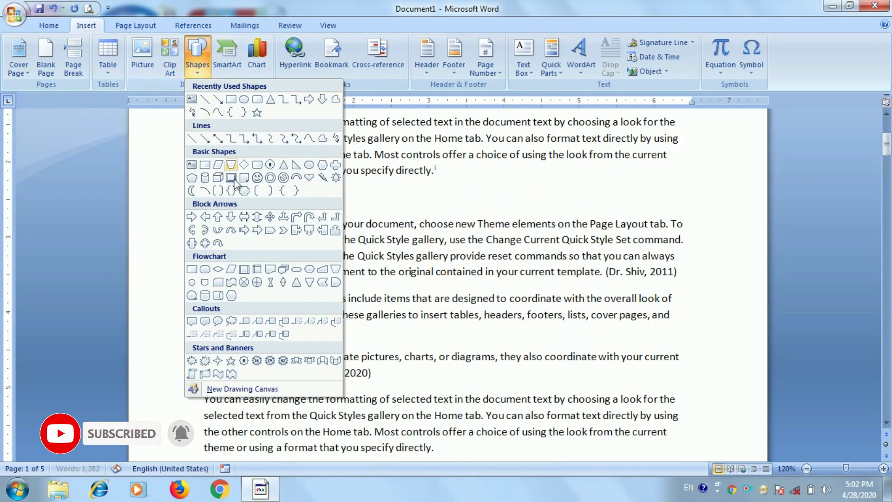
left_click(257, 177)
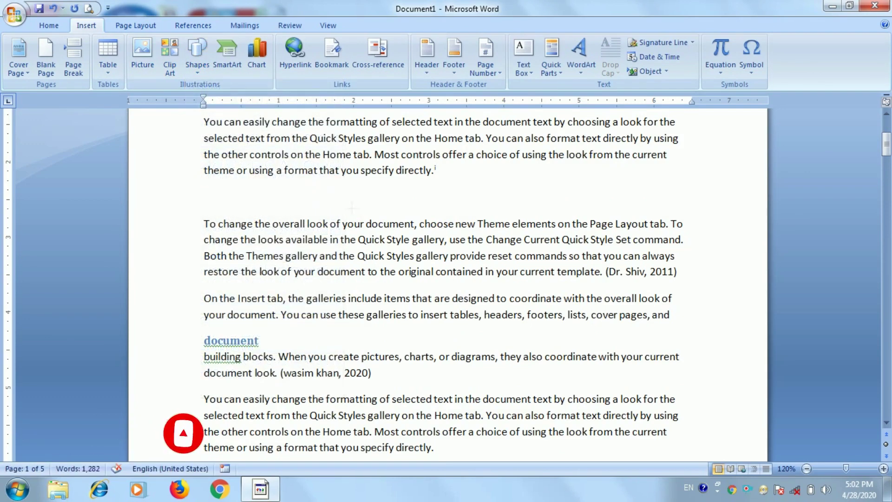
mouse_move(342, 198)
left_mouse_down()
mouse_move(436, 247)
mouse_move(506, 195)
left_mouse_up()
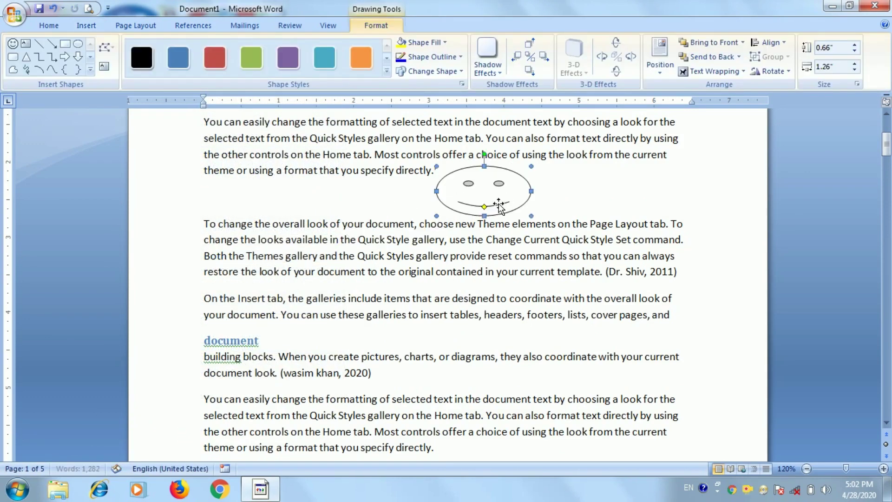
Draw a crossed summing-junction ellipse on a new empty line after 'directly.' on page 2
scroll(505, 196, "down", 5)
scroll(410, 282, "down", 5)
scroll(411, 282, "down", 6)
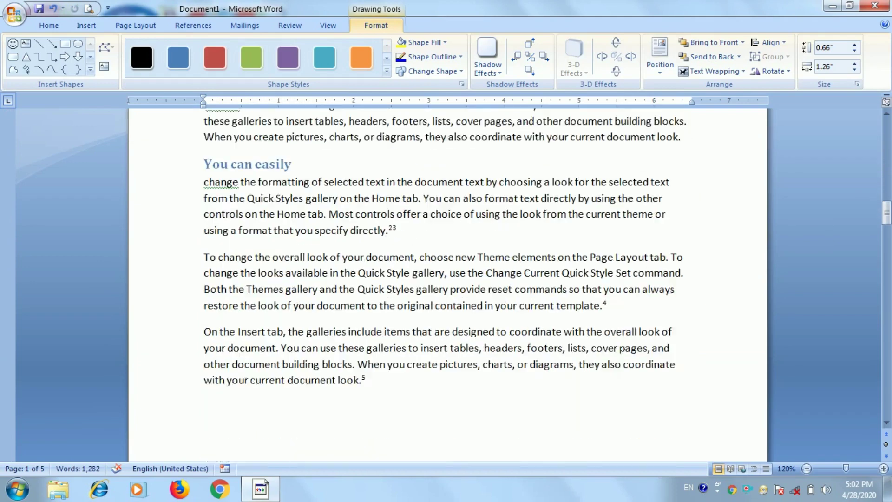
scroll(411, 283, "down", 1)
left_click(397, 193)
key("Return")
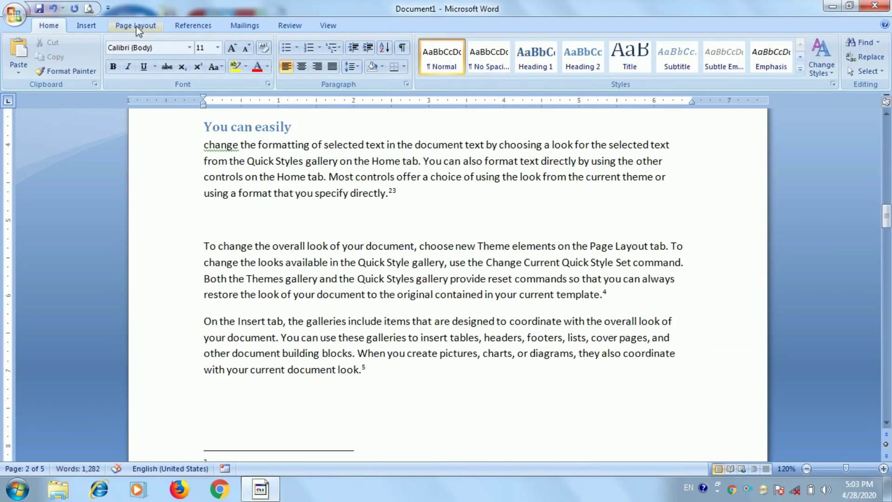
left_click(97, 28)
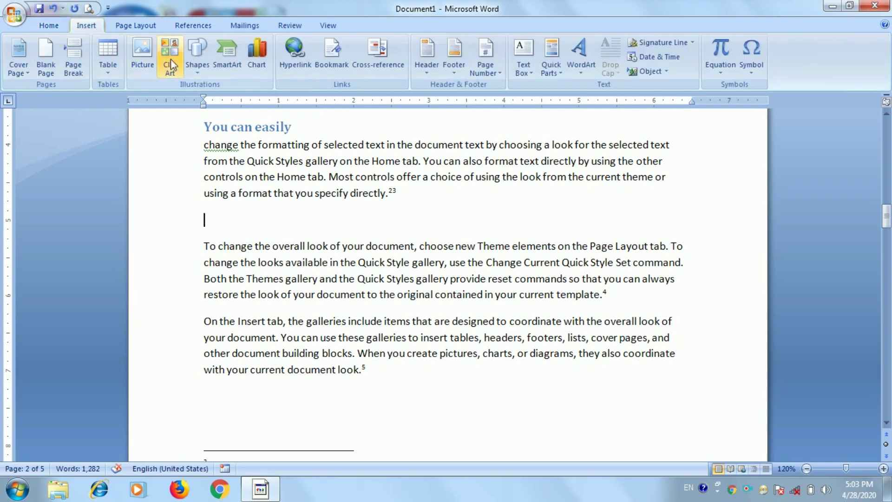
left_click(194, 68)
left_click_drag(420, 193, 510, 226)
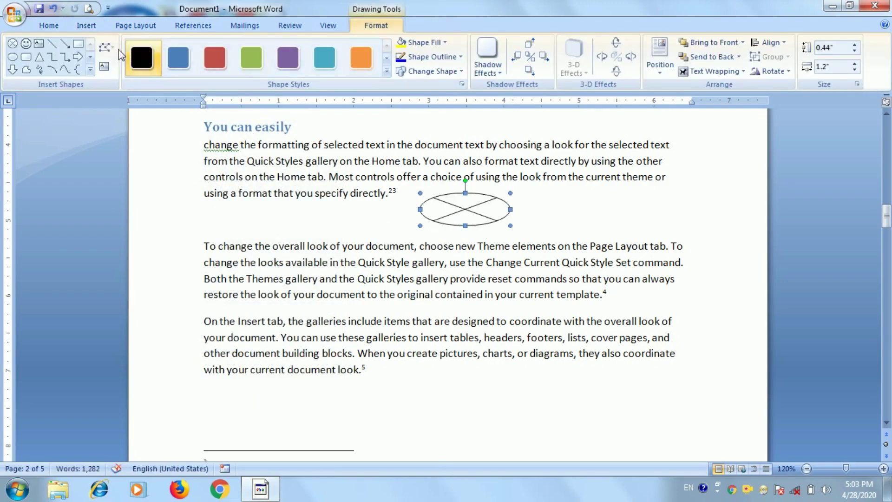
Draw a tall isosceles triangle below the 'document look.' paragraph on page 3
left_click(86, 26)
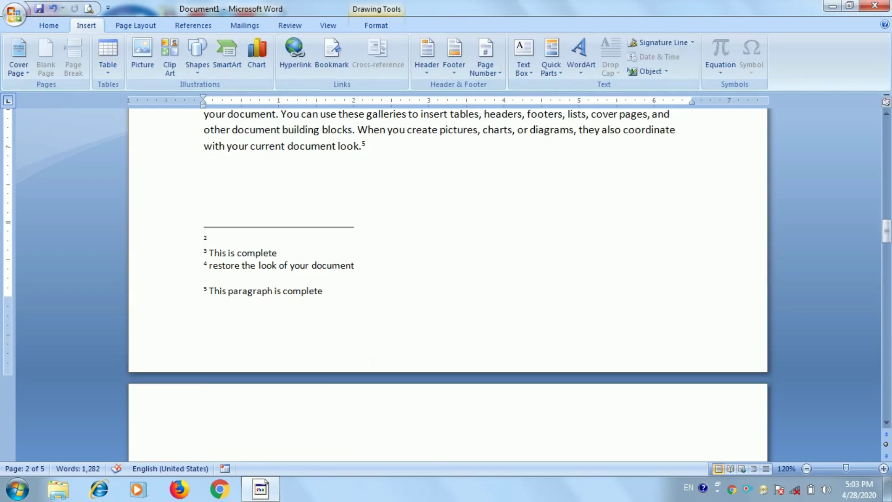
left_click(205, 333)
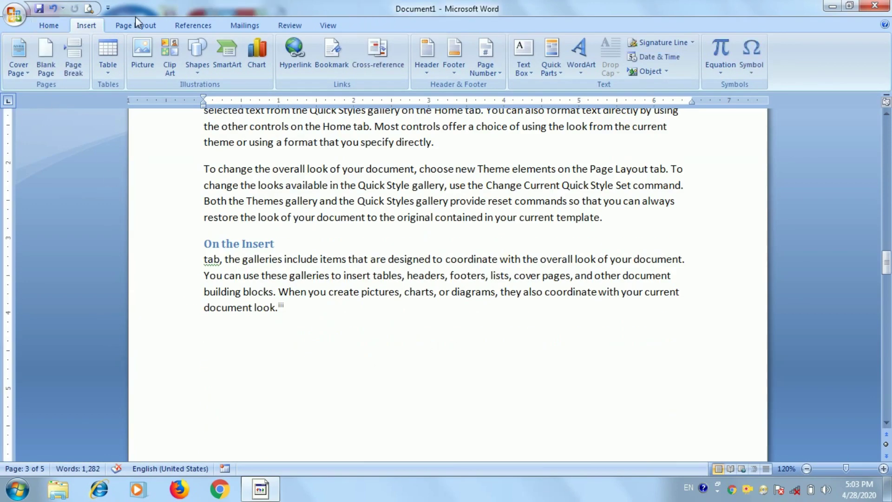
left_click(197, 55)
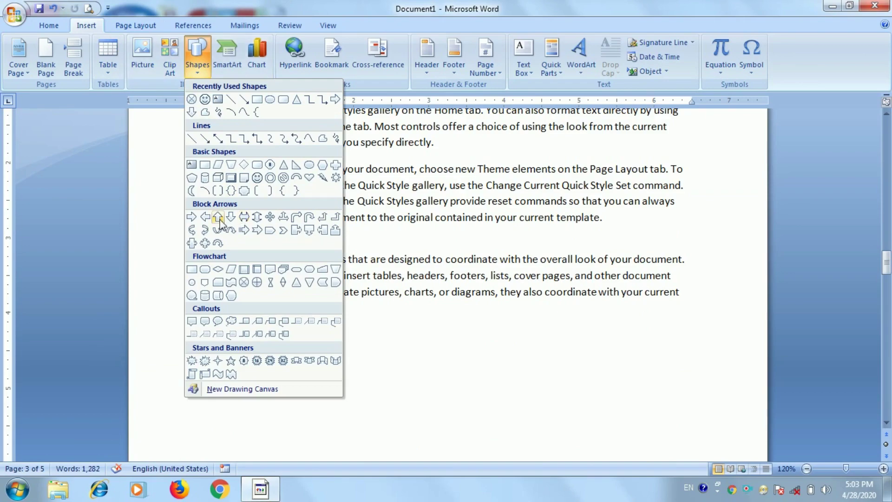
left_click(296, 282)
left_click_drag(318, 325, 379, 428)
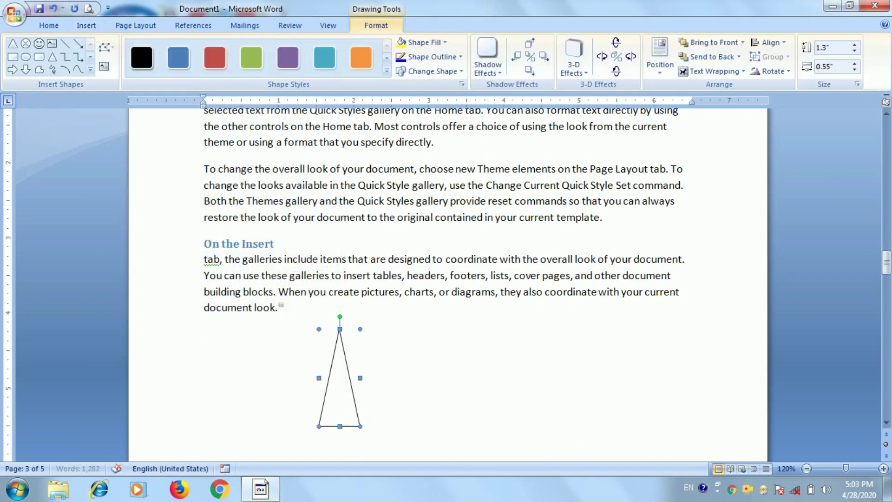
left_click(353, 358)
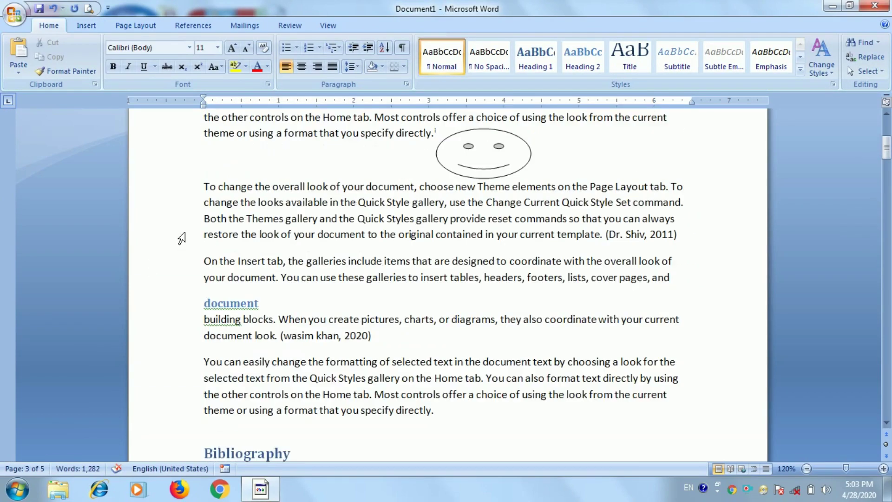
scroll(245, 234, "down", 2)
left_click(474, 278)
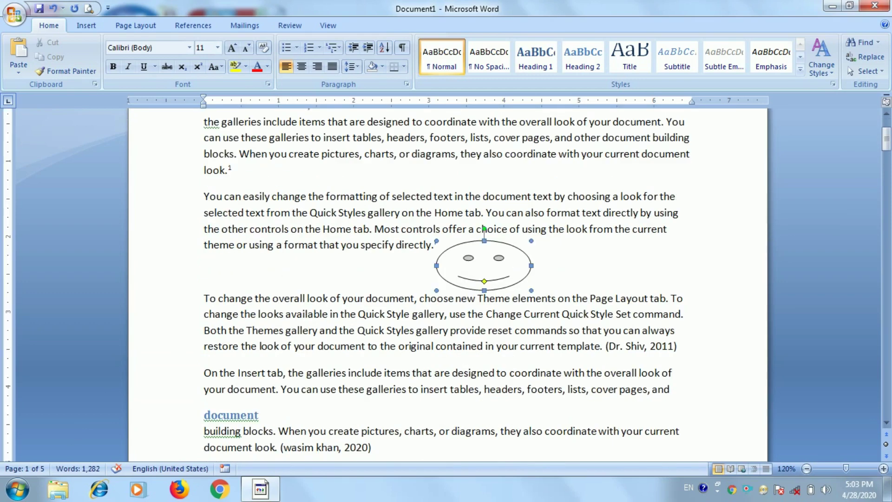
Create the caption label MS WORD and insert the caption 'MS WORD 1' beneath the smiley face
left_click(176, 26)
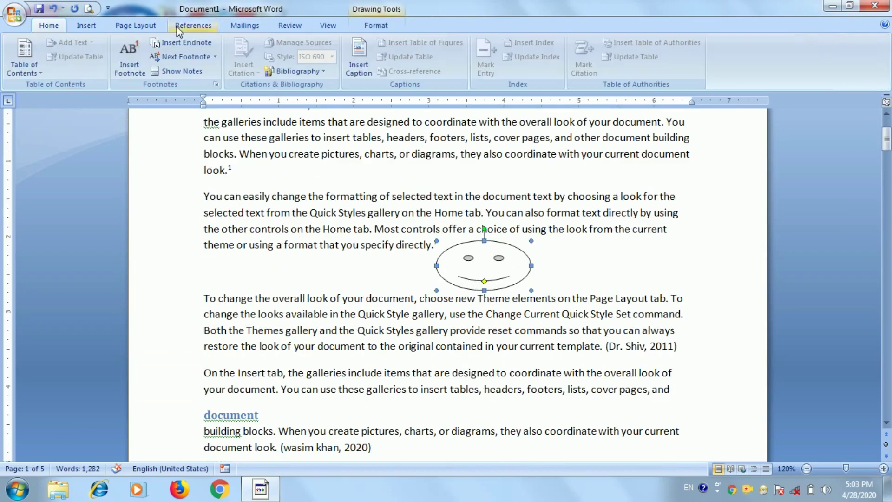
left_click(359, 60)
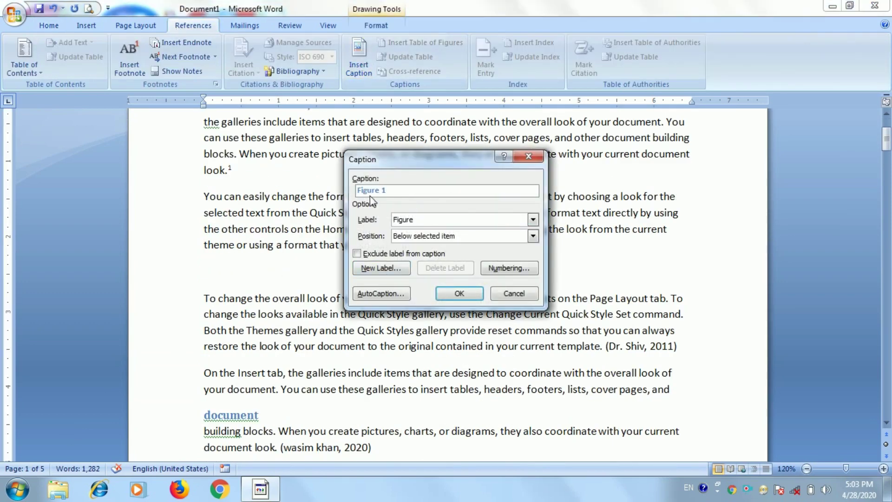
left_click(386, 268)
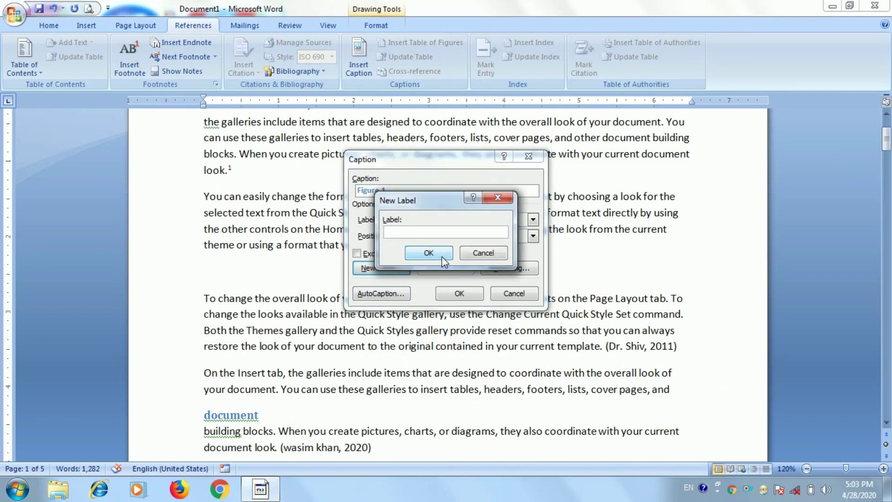
type("MS WORD")
left_click(429, 252)
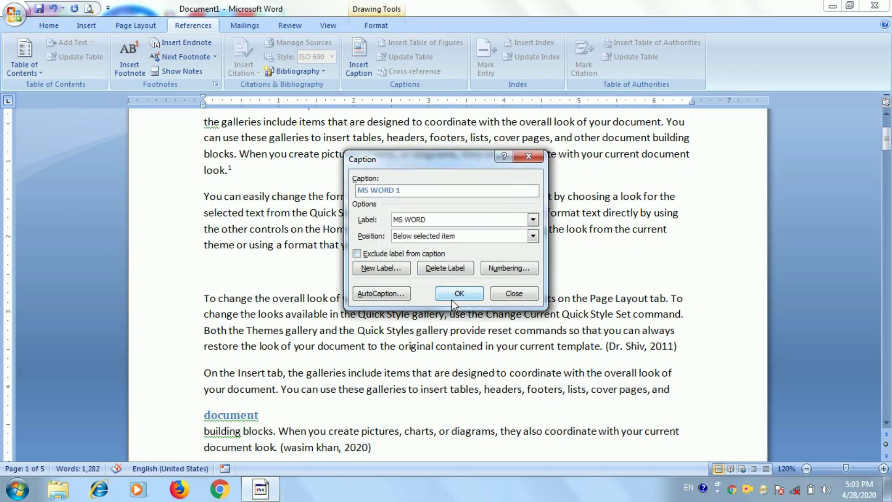
left_click(459, 293)
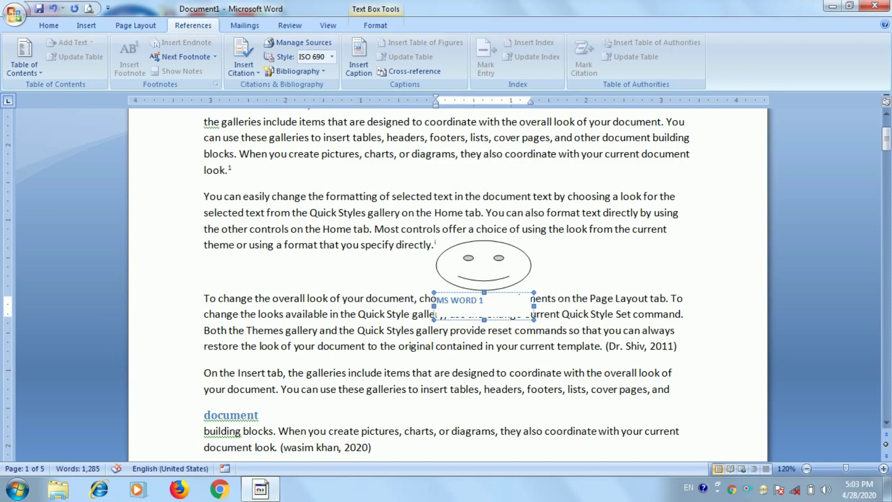
left_click(436, 245)
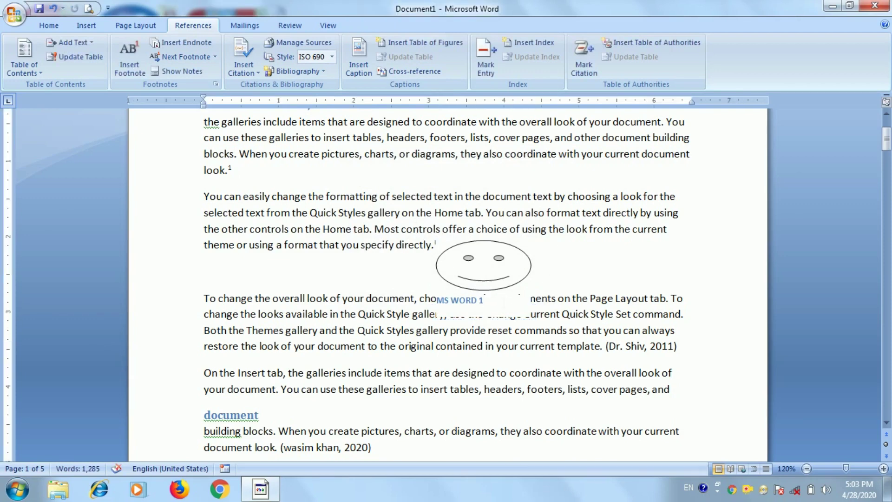
scroll(448, 279, "down", 5)
scroll(448, 279, "down", 5)
scroll(448, 279, "down", 5)
scroll(448, 279, "down", 3)
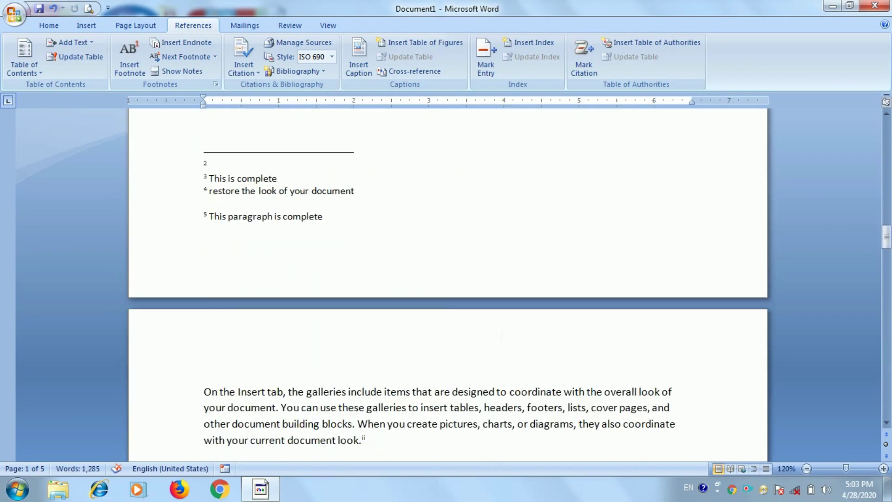
scroll(501, 334, "down", 5)
scroll(501, 335, "down", 7)
Caption the tall triangle as 'MS WORD 2'
left_click(350, 238)
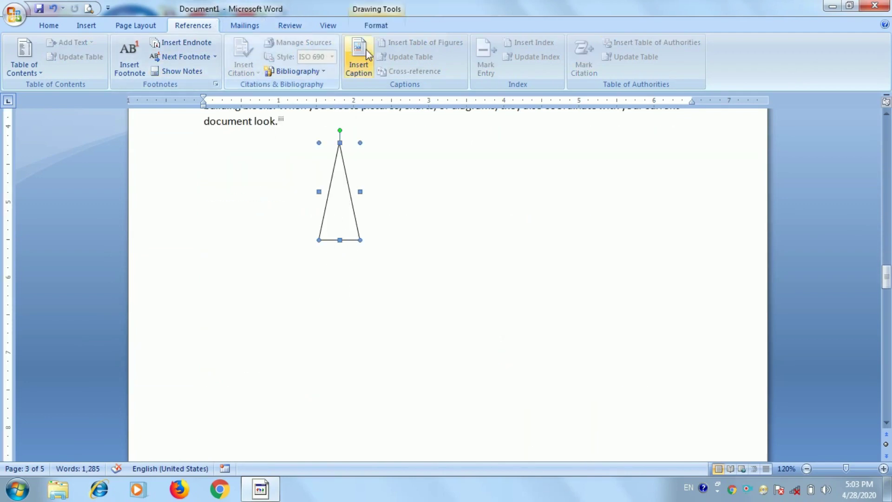
left_click(359, 67)
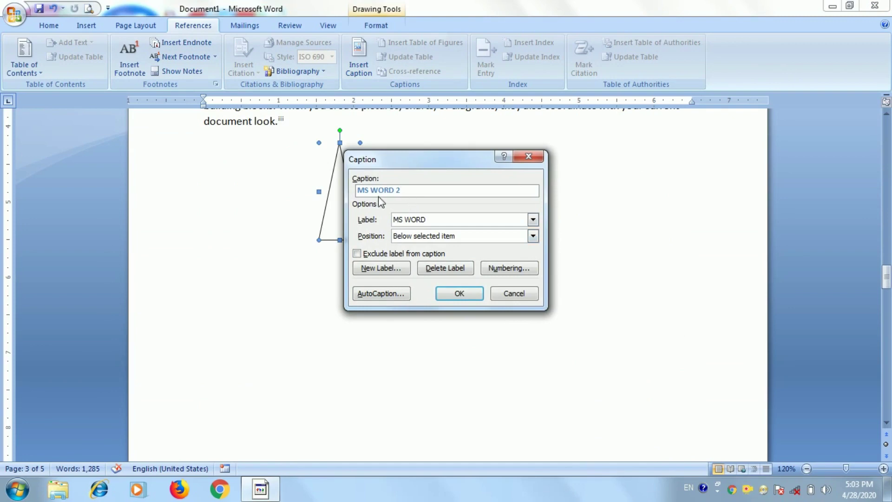
left_click(459, 293)
Create a new MS EXCEL label and caption the crossed ellipse 'MS EXCEL 1'
scroll(472, 278, "up", 5)
scroll(471, 279, "up", 5)
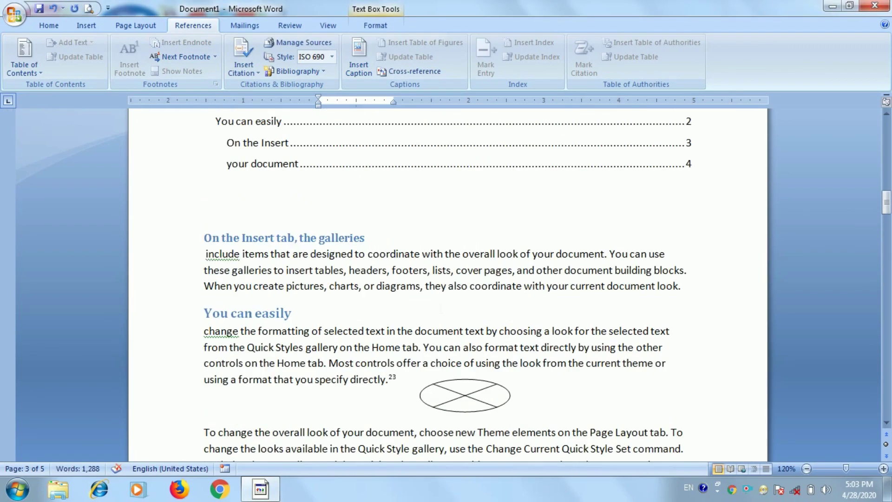
left_click(472, 398)
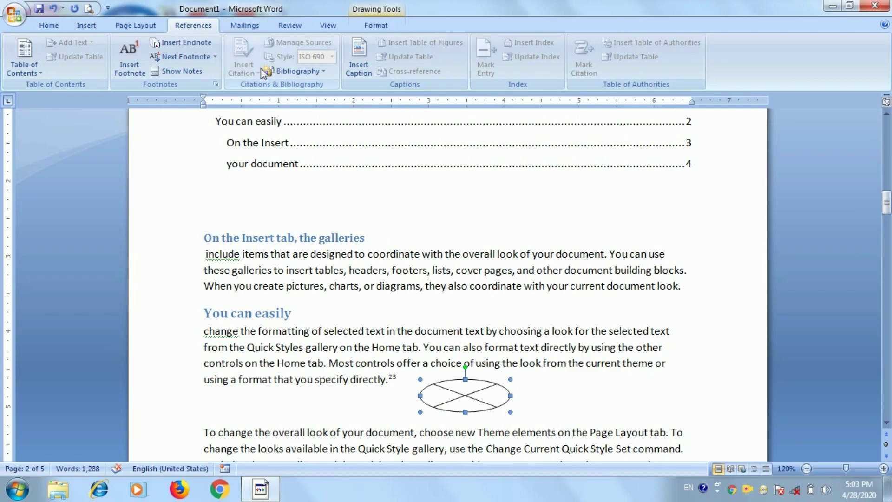
left_click(358, 58)
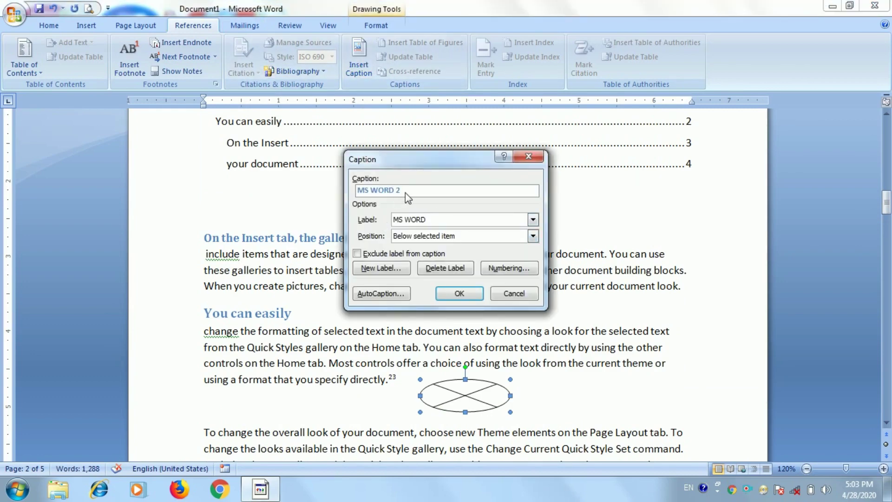
left_click(386, 269)
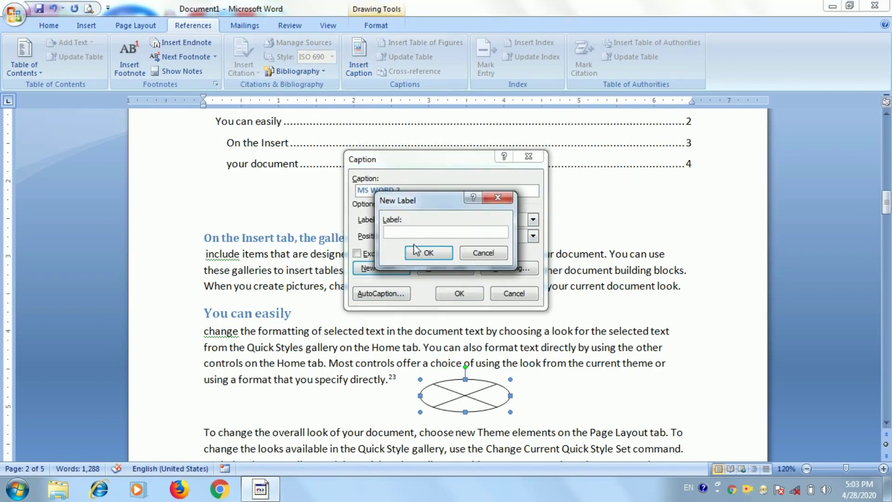
type("MS EXCEL")
left_click(429, 253)
left_click(460, 293)
left_click(397, 379)
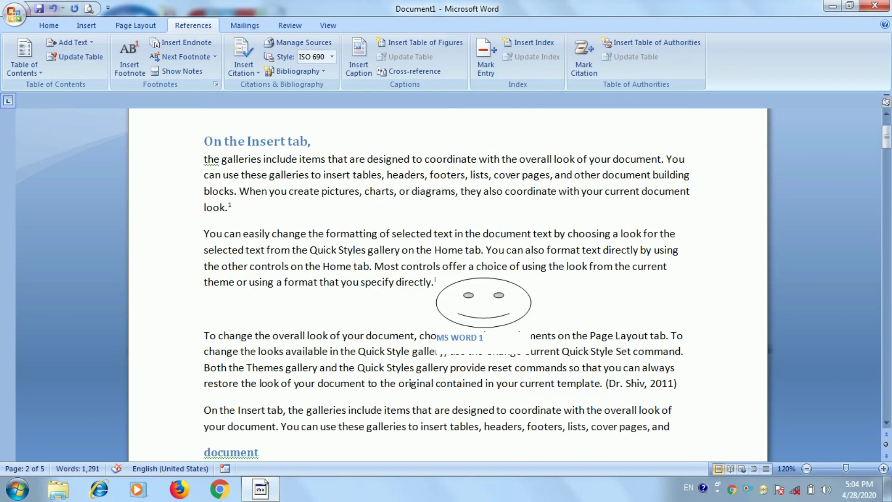
scroll(447, 279, "down", 5)
scroll(446, 279, "down", 5)
scroll(446, 279, "down", 5)
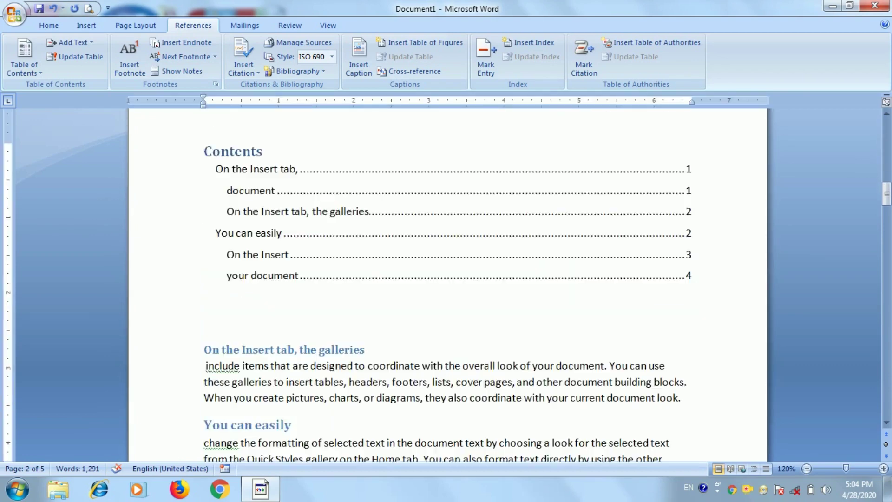
scroll(487, 366, "down", 4)
scroll(488, 368, "down", 6)
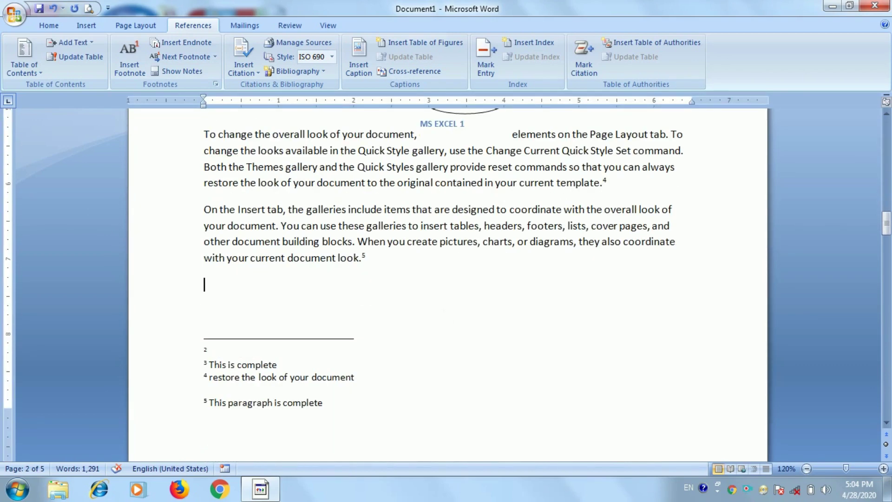
left_click(434, 44)
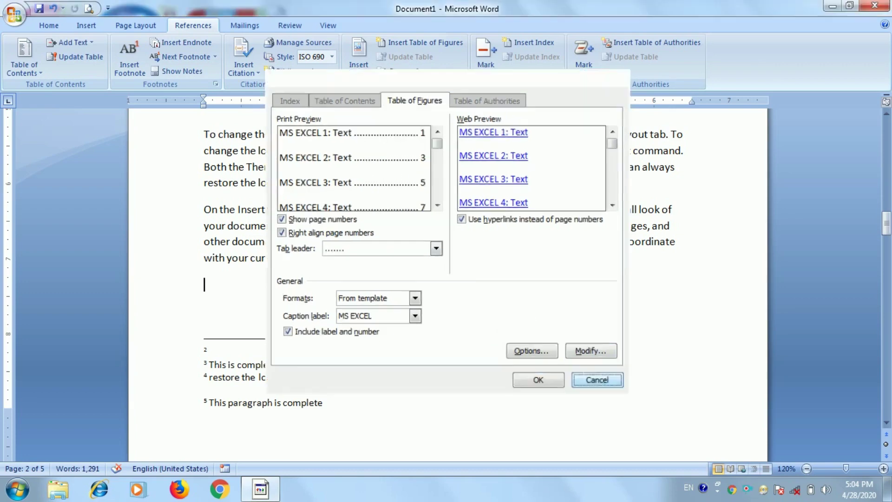
left_click(585, 366)
Insert cross-references to captions MS WORD 1, MS WORD 2 and MS EXCEL 1 on one line
left_click(398, 72)
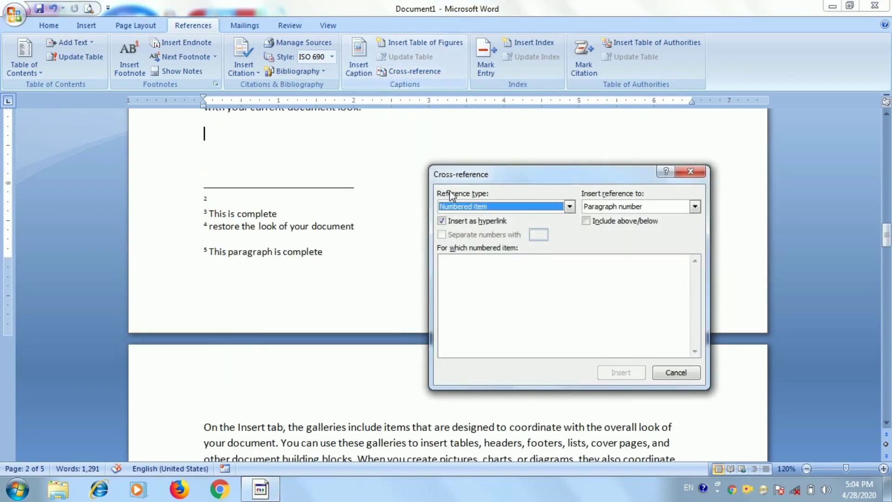
left_click(514, 208)
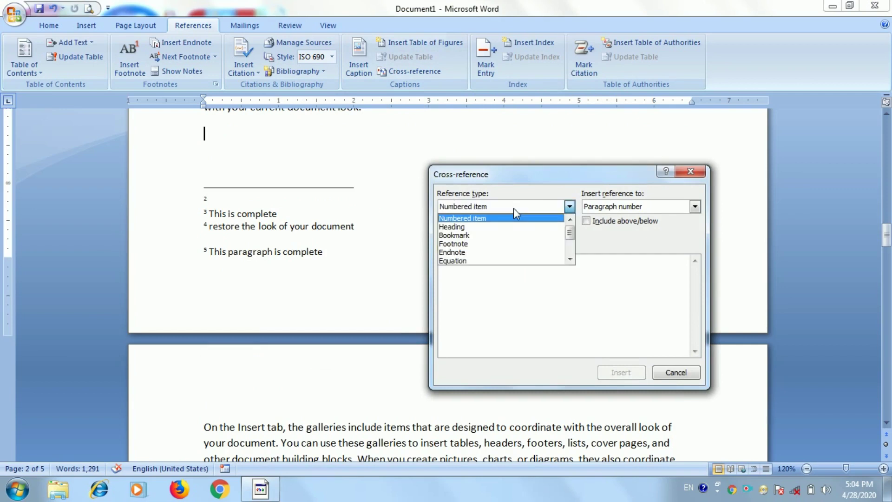
scroll(479, 246, "down", 1)
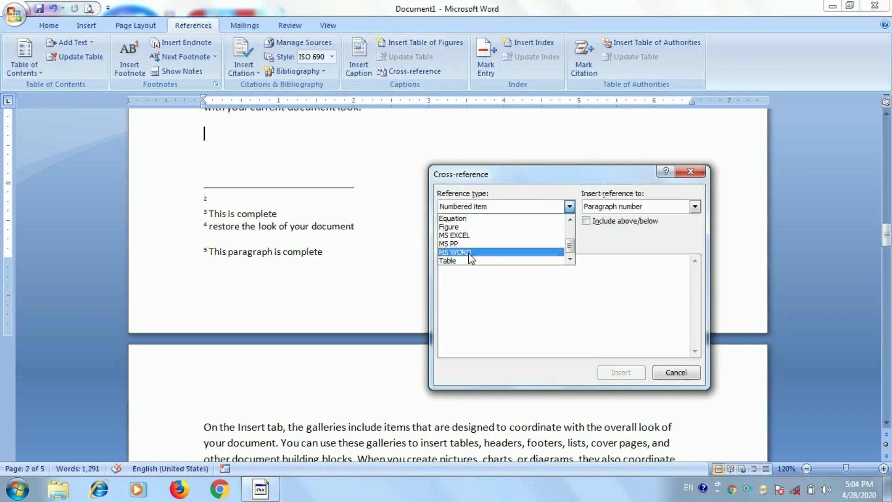
left_click(469, 252)
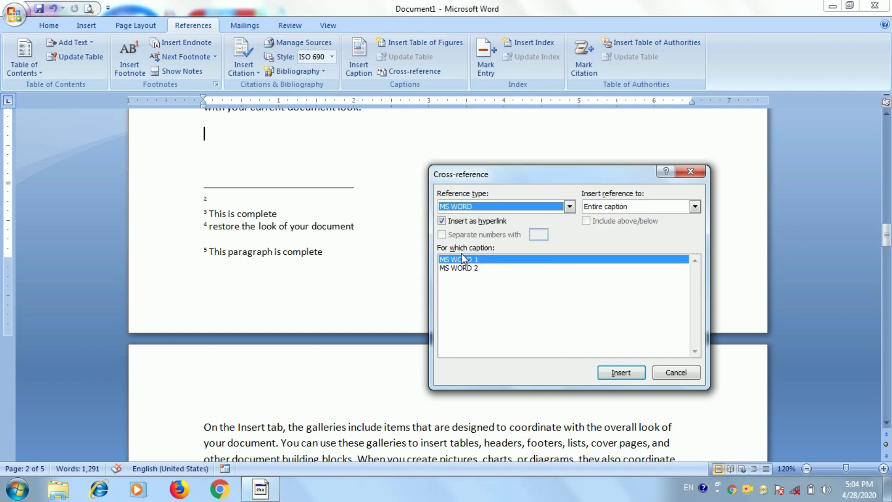
left_click(622, 372)
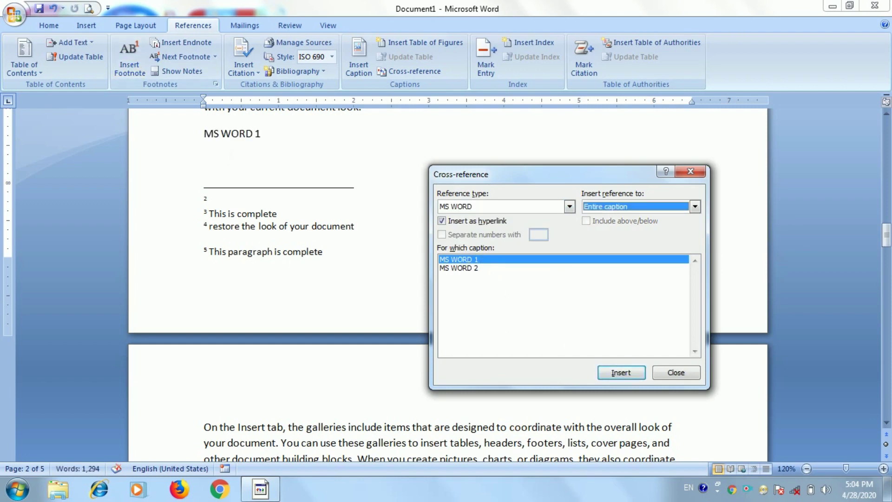
left_click(470, 269)
left_click(621, 373)
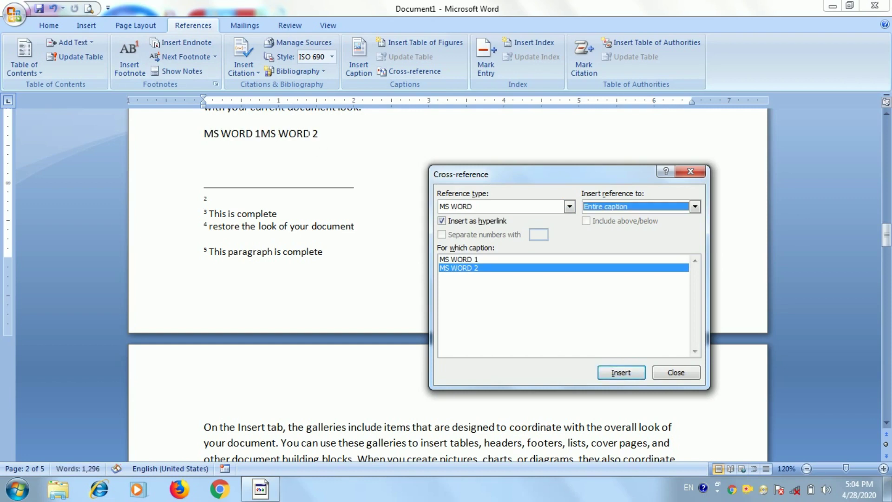
left_click(490, 203)
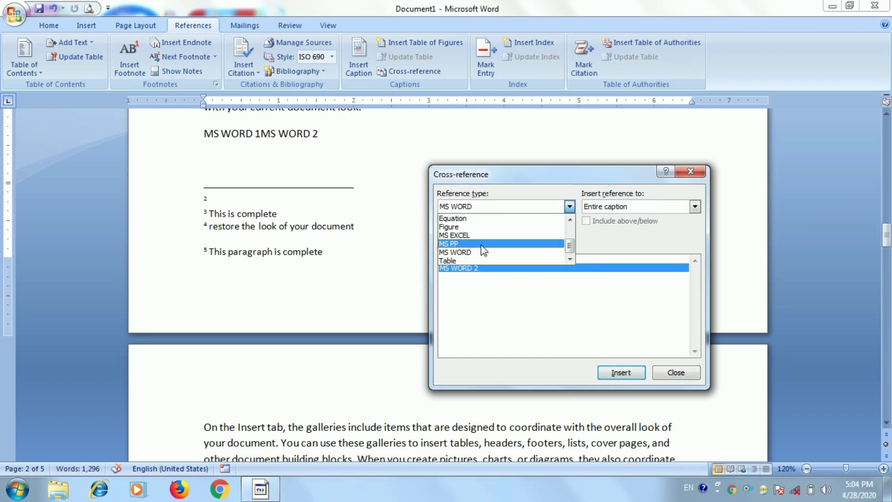
left_click(474, 236)
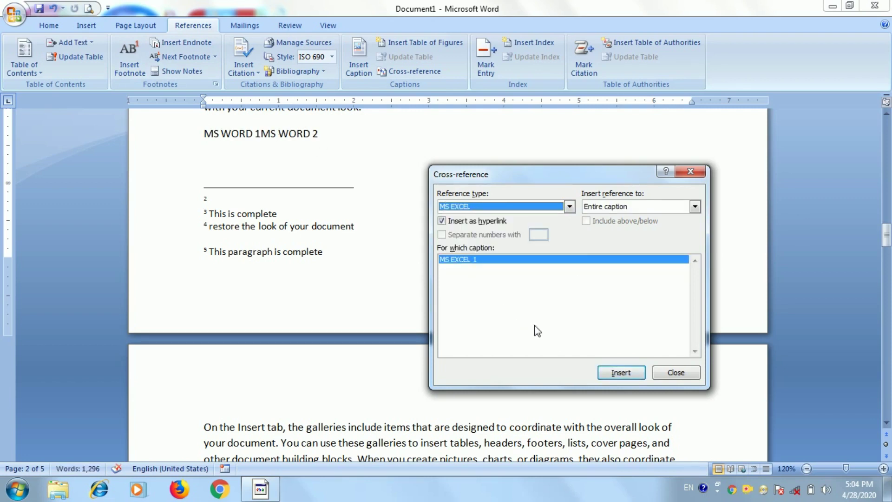
left_click(619, 373)
left_click(697, 377)
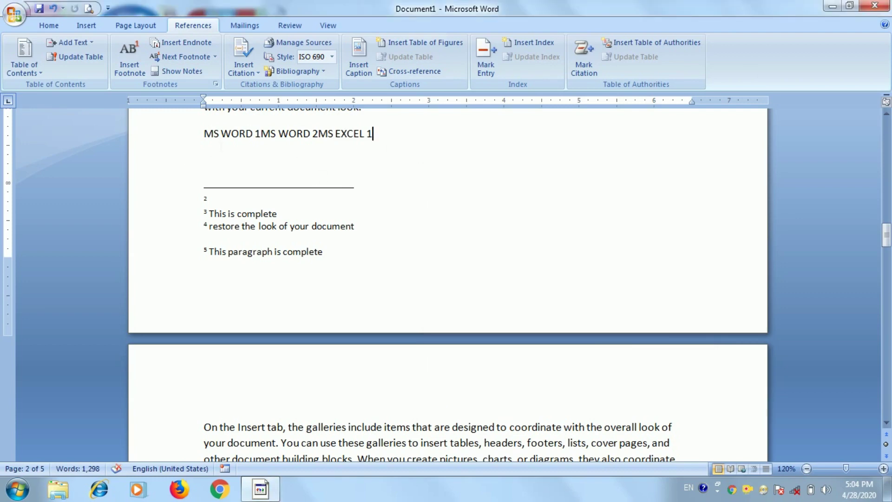
left_click(221, 139, "ctrl")
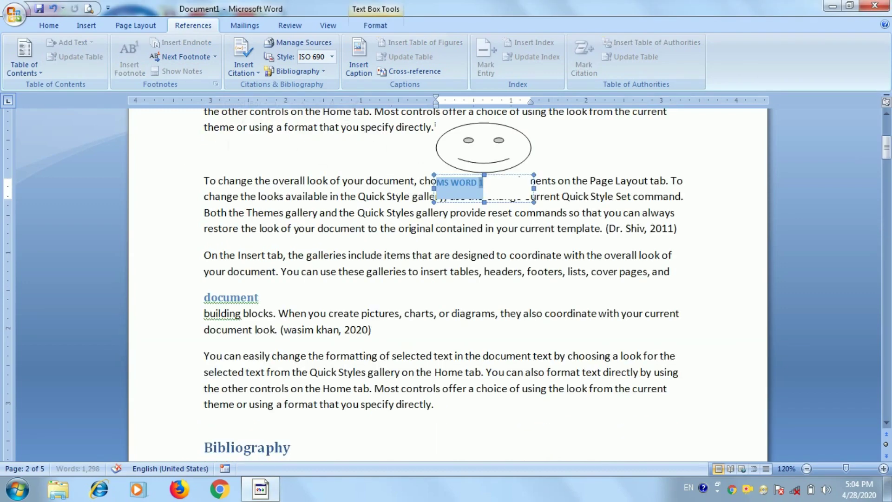
scroll(446, 279, "down", 2)
scroll(446, 278, "down", 6)
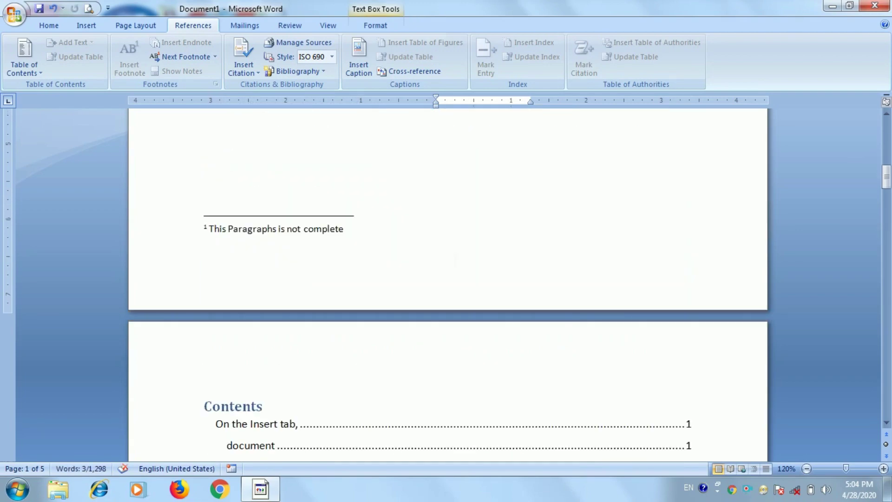
scroll(446, 279, "down", 4)
scroll(446, 279, "up", 12)
scroll(446, 279, "down", 7)
scroll(446, 279, "down", 6)
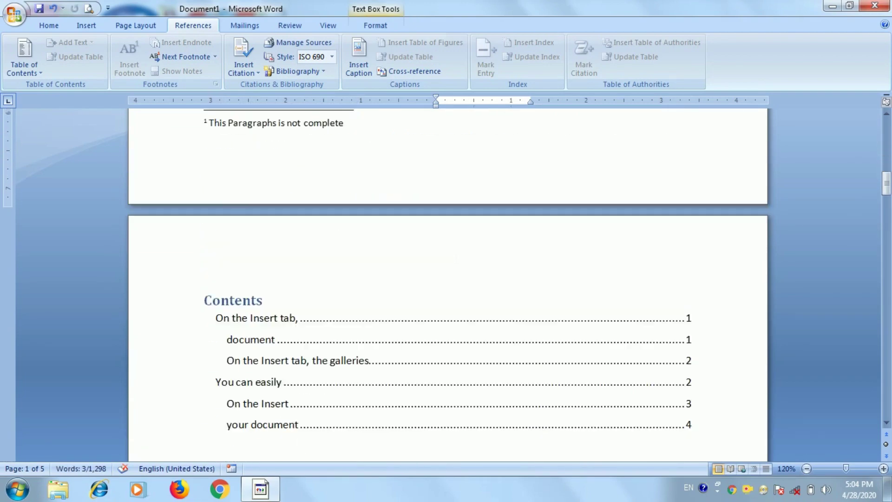
scroll(511, 258, "up", 15)
scroll(511, 258, "down", 6)
scroll(511, 258, "down", 5)
scroll(511, 258, "down", 9)
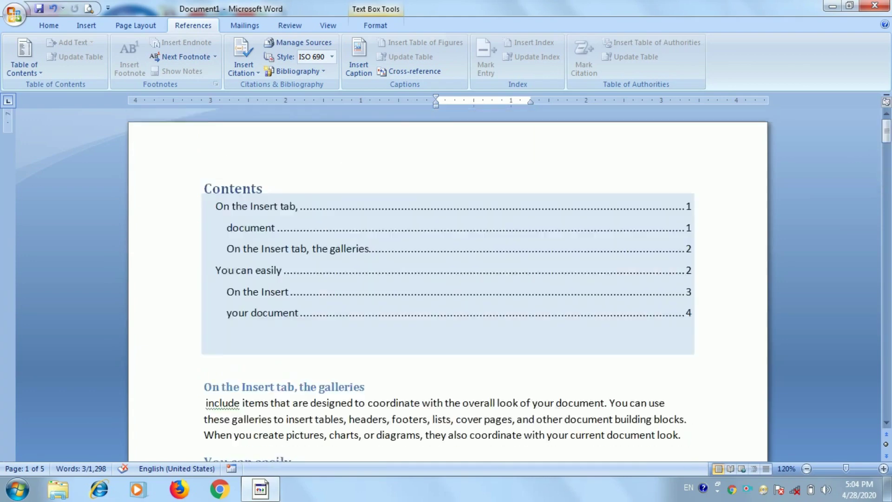
scroll(446, 279, "up", 15)
scroll(447, 279, "down", 6)
scroll(447, 279, "down", 5)
scroll(446, 279, "up", 15)
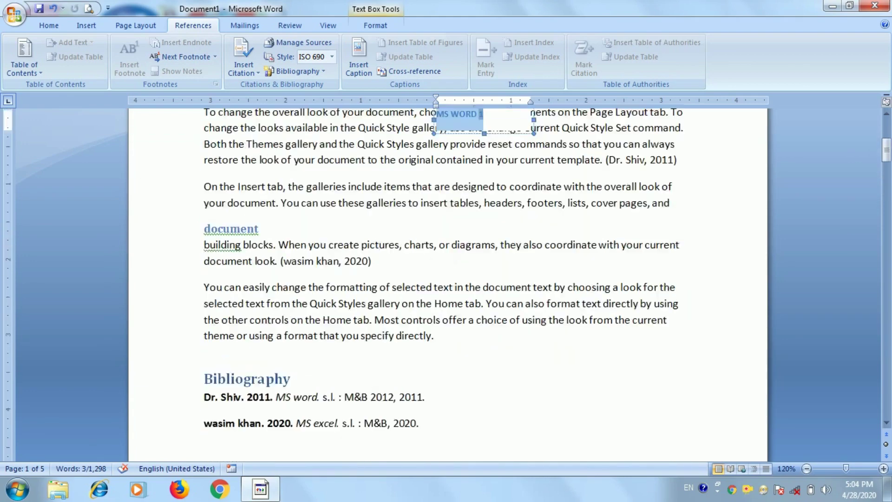
scroll(446, 279, "down", 3)
scroll(446, 278, "up", 9)
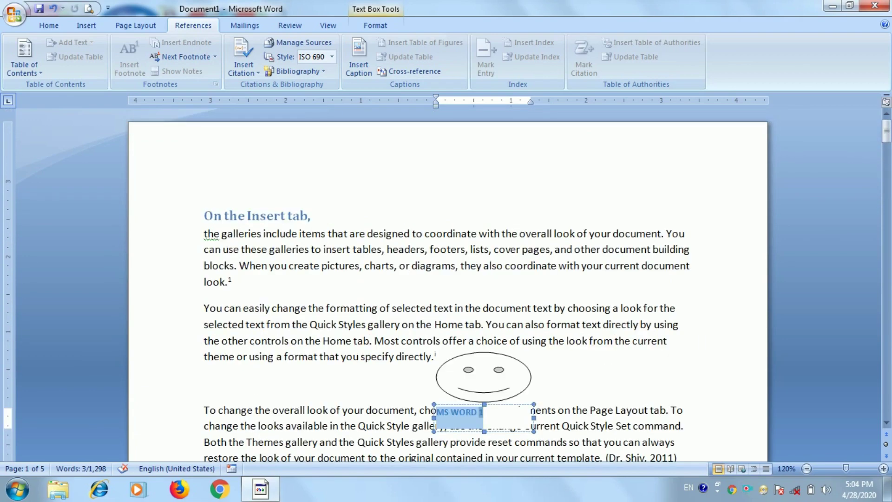
left_click(446, 288)
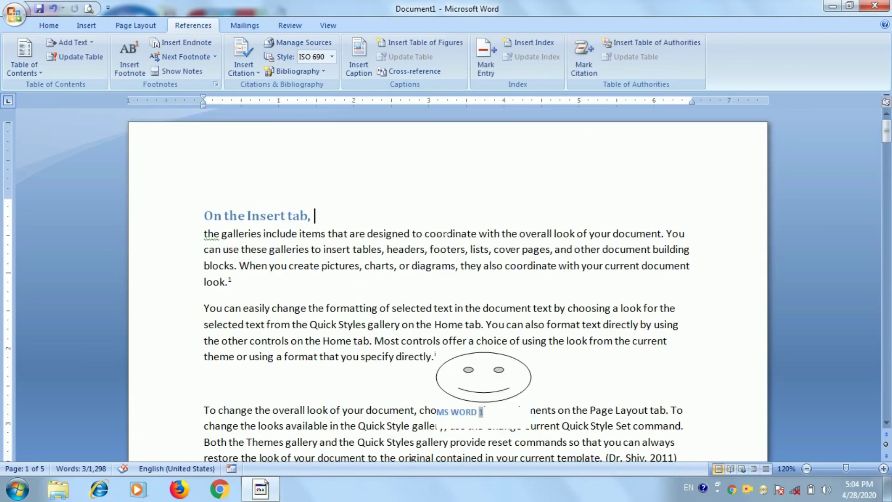
left_click(433, 72)
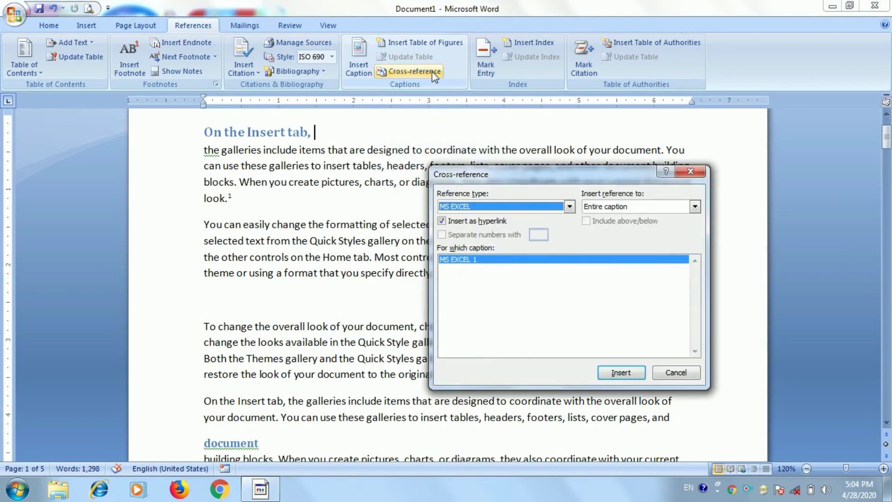
left_click(480, 206)
scroll(477, 232, "up", 2)
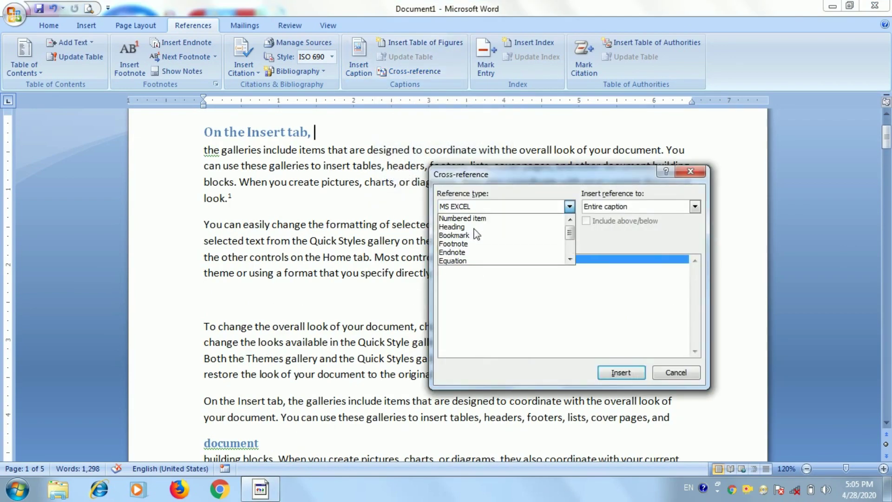
left_click(474, 228)
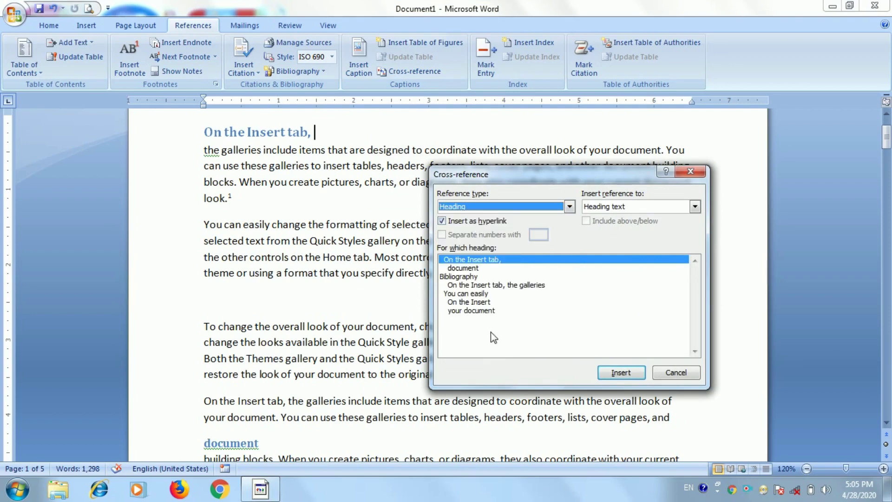
left_click(677, 372)
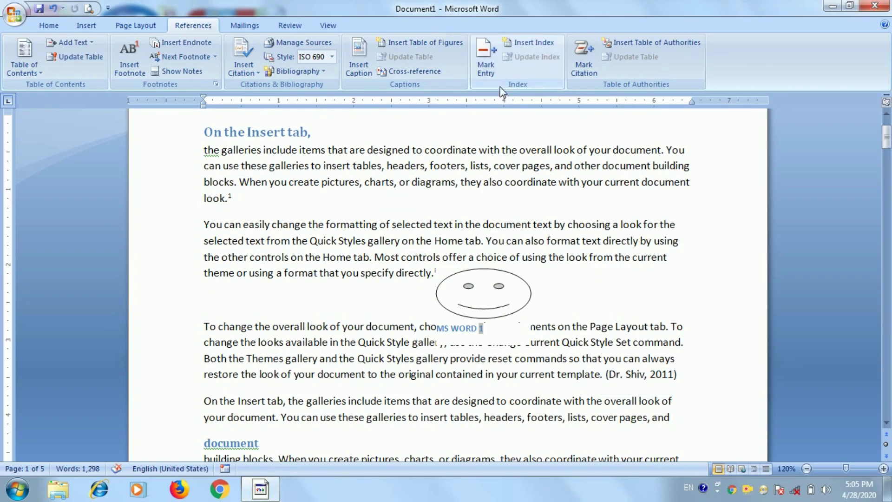
Mark 'You can' at the start of the second paragraph as an index entry
mouse_move(204, 198)
left_mouse_down()
mouse_move(242, 225)
mouse_move(204, 225)
left_mouse_up()
left_click(233, 240)
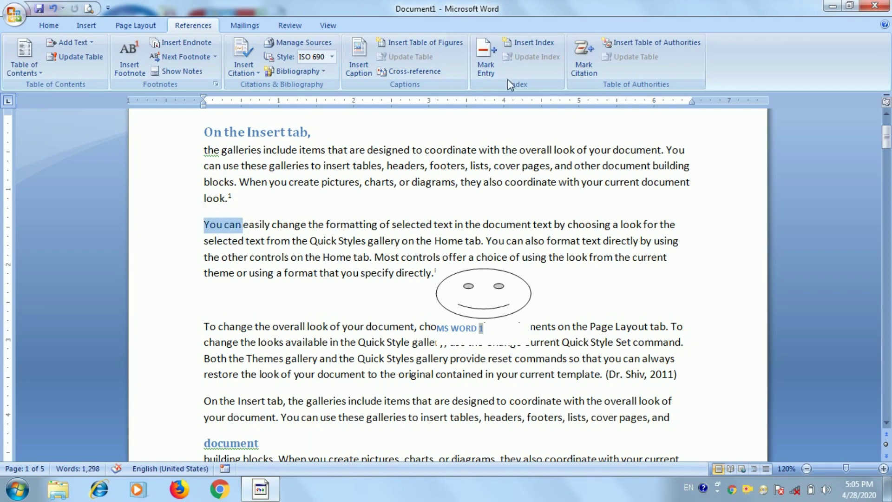
left_click(494, 65)
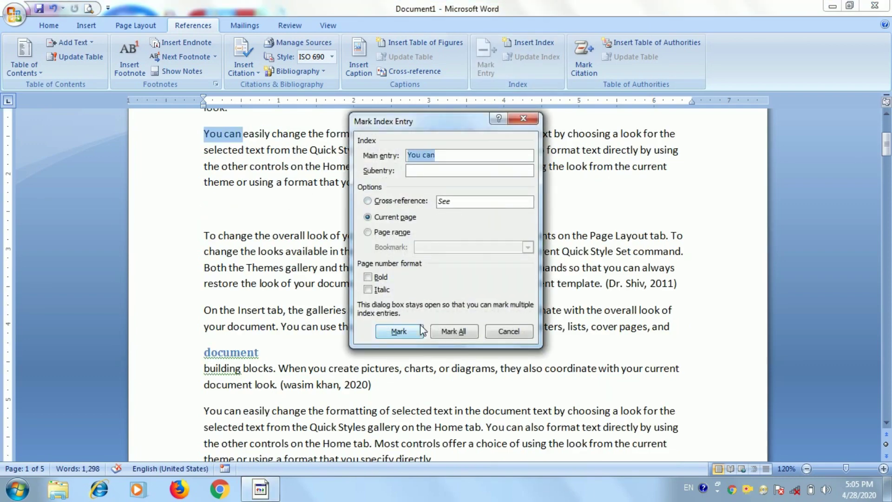
left_click(421, 331)
left_click(509, 331)
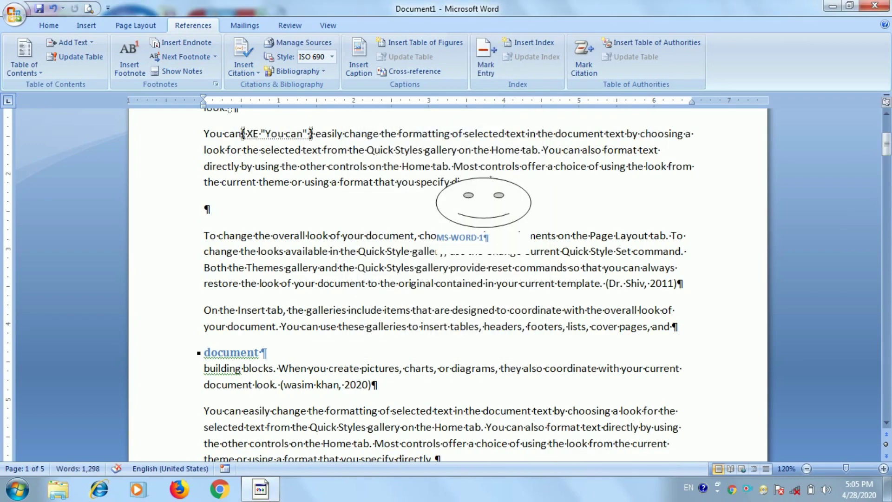
Mark 'buildin' from the word 'building' as an index entry
left_click_drag(235, 369, 188, 371)
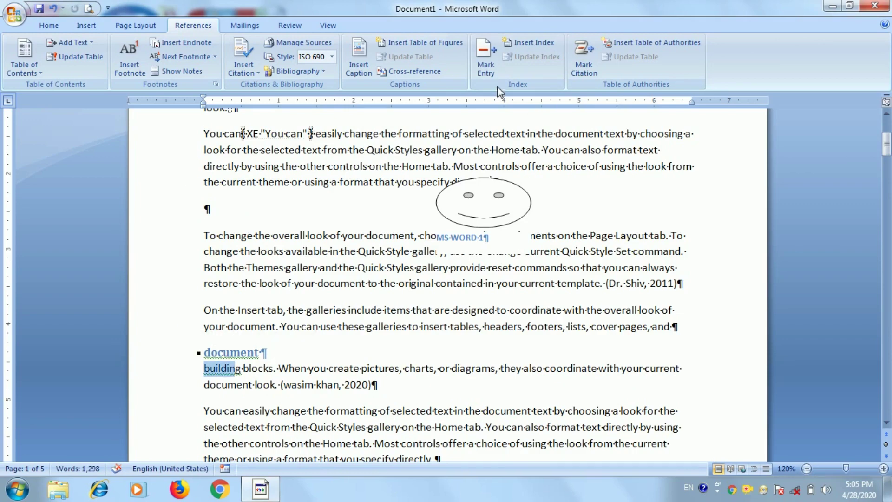
left_click(486, 61)
left_click(398, 330)
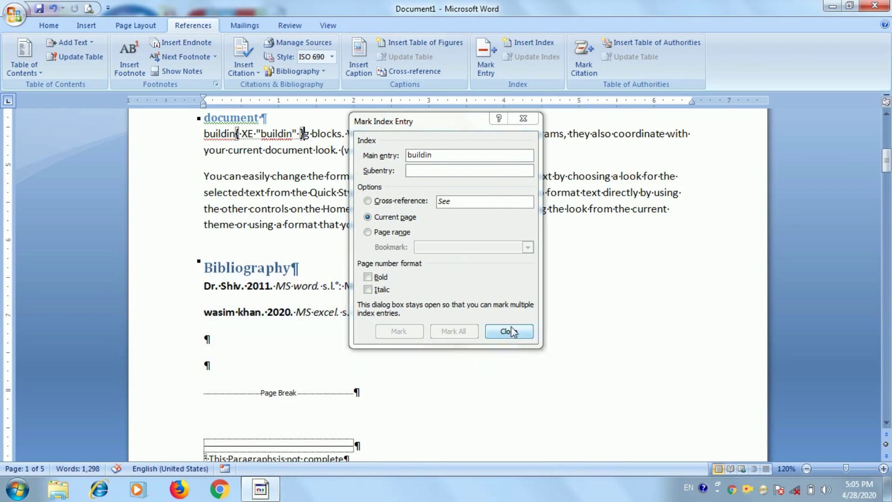
left_click(509, 331)
Mark the word 'change' as an index entry and close the Mark Index Entry dialog
scroll(495, 367, "down", 5)
scroll(448, 284, "down", 2)
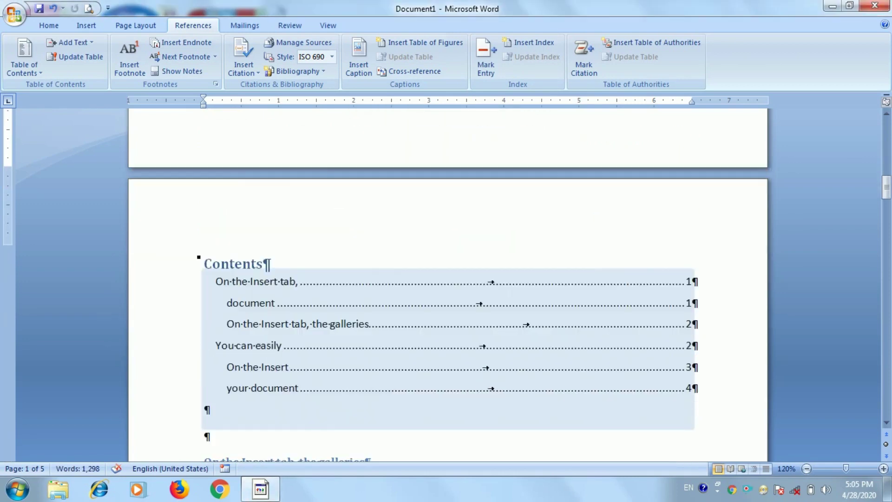
scroll(448, 284, "down", 10)
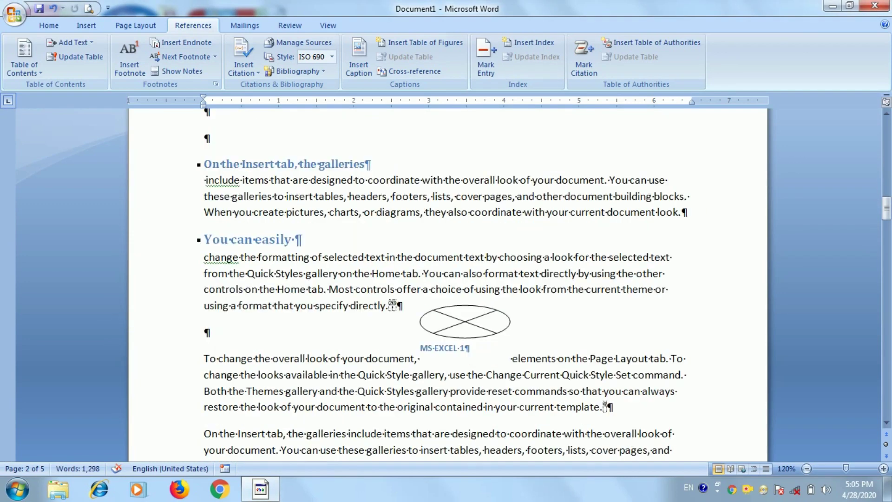
left_click_drag(240, 257, 203, 257)
left_click(486, 59)
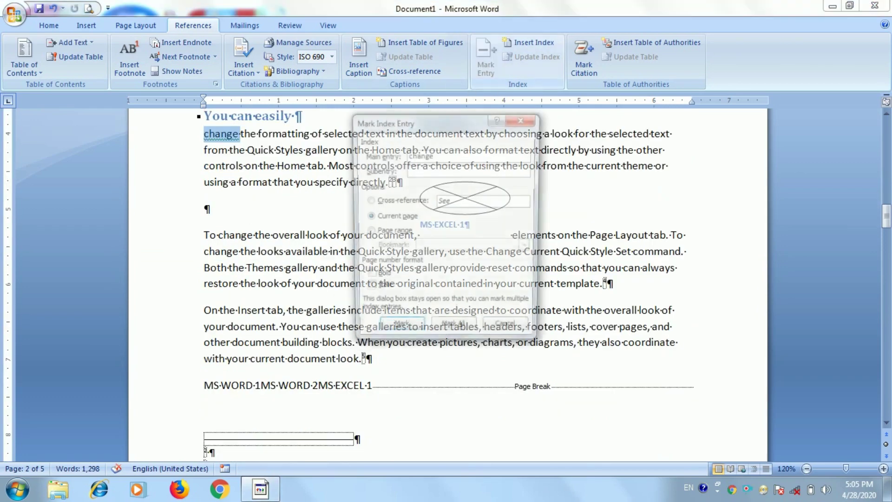
left_click(399, 331)
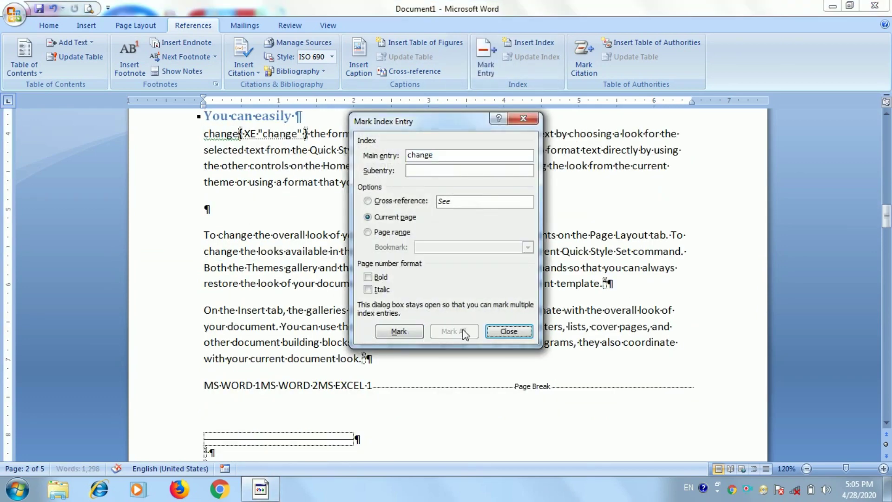
left_click(493, 332)
scroll(447, 279, "down", 5)
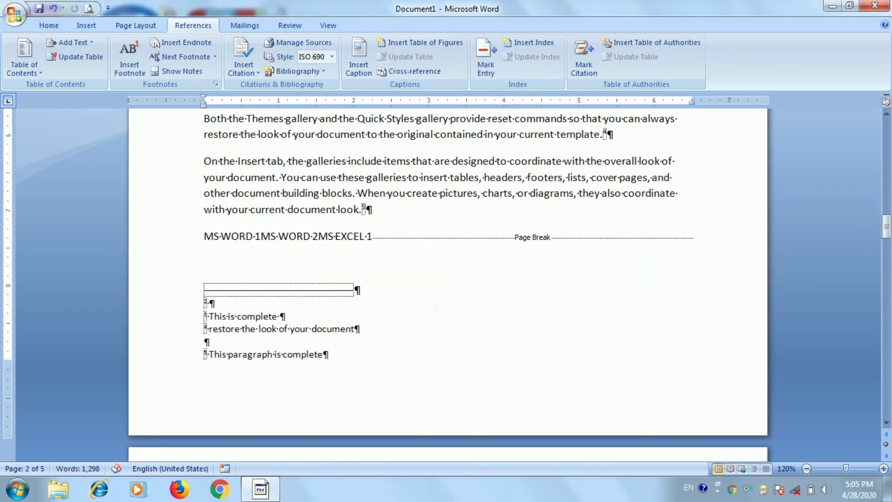
scroll(434, 302, "down", 6)
scroll(434, 302, "down", 2)
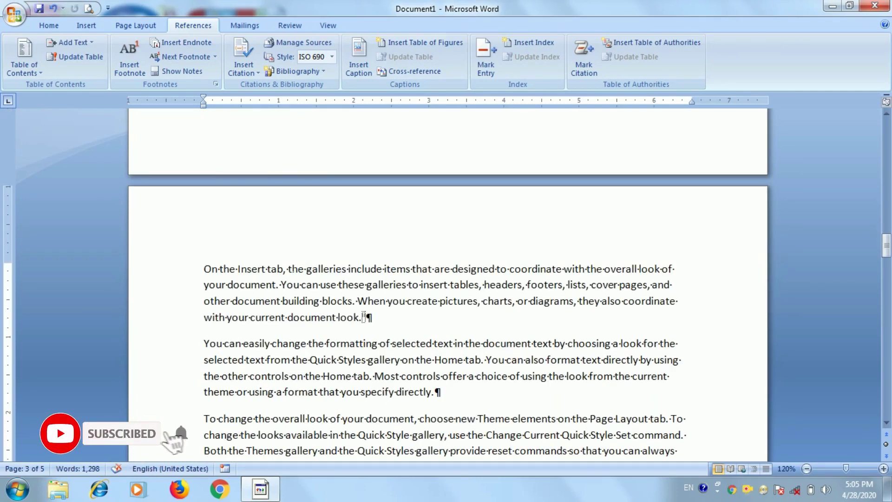
Insert an empty paragraph at the top of page 3, above 'On the Insert tab'
key("Home")
left_click(204, 116)
left_click(229, 290)
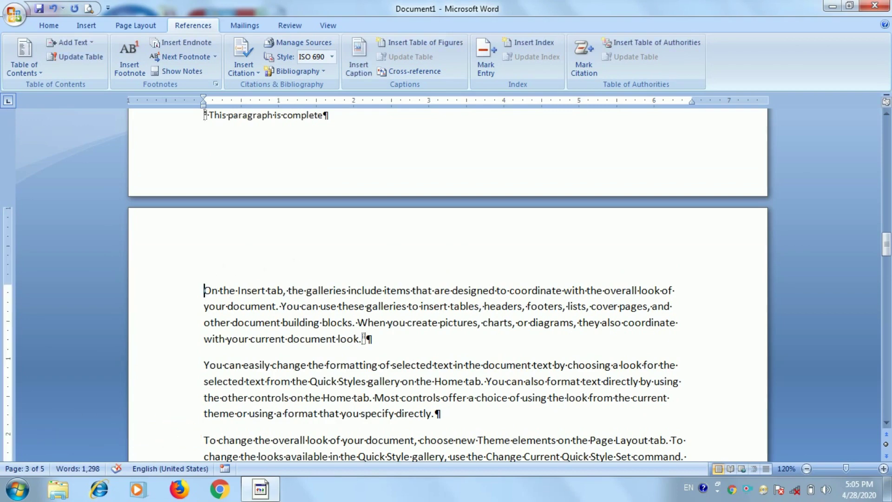
key("Return")
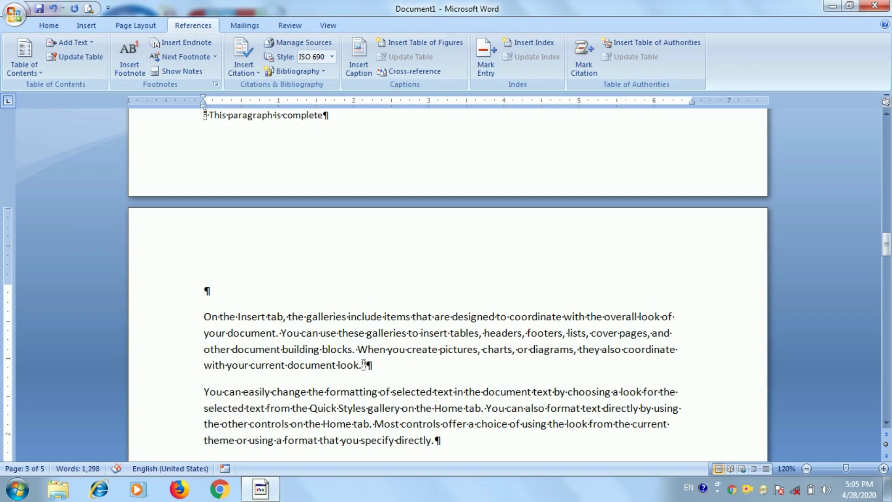
Hide the formatting marks with Show/Hide ¶ and go back to References
left_click(50, 30)
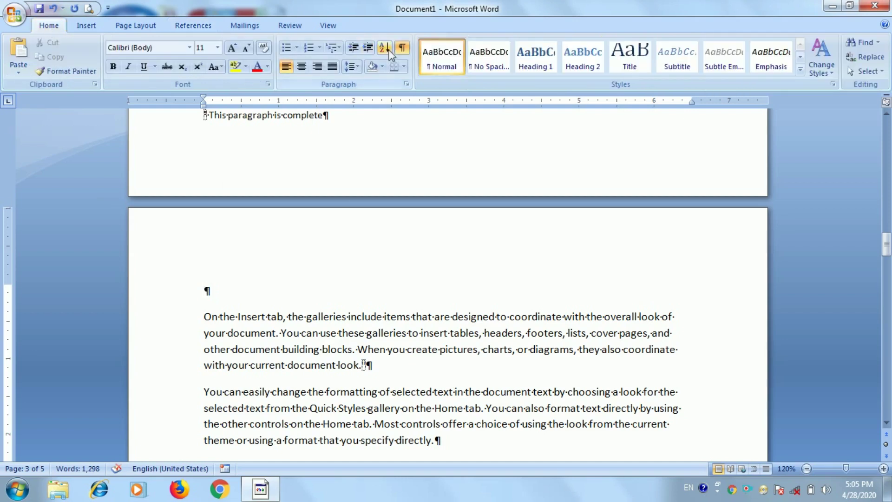
left_click(403, 47)
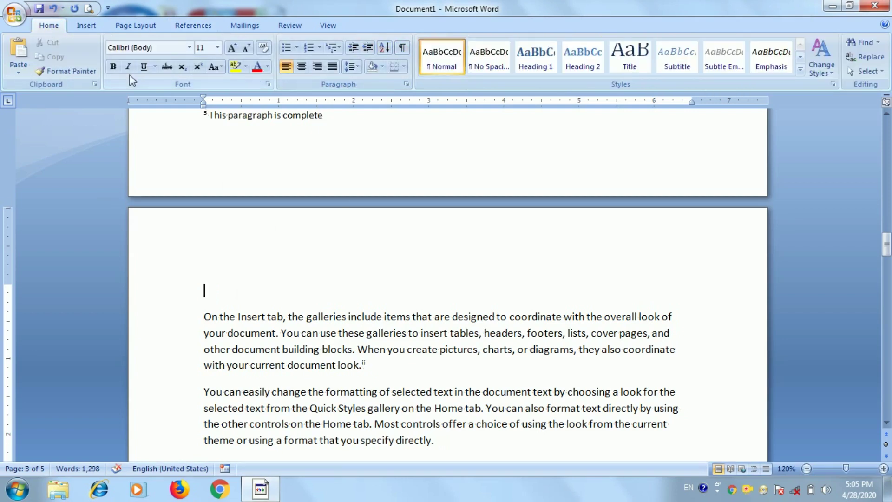
left_click(200, 26)
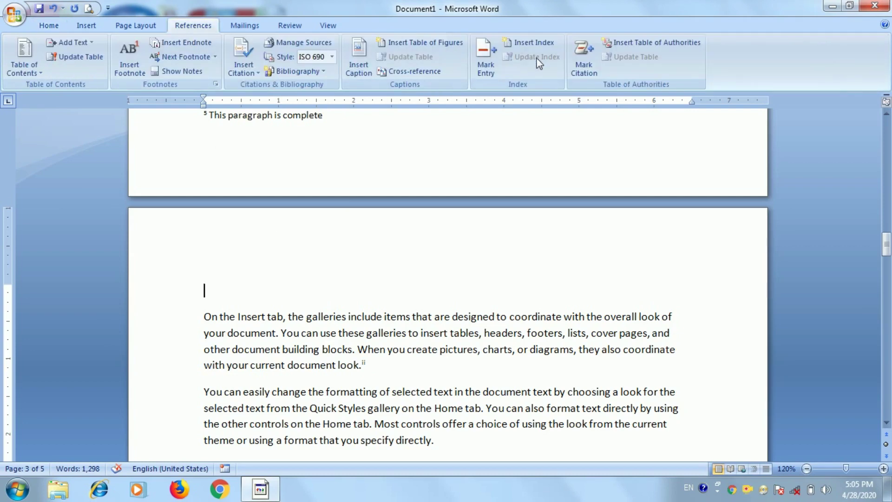
Insert a two-column index on page 3 listing buildin, change and You can
left_click(537, 42)
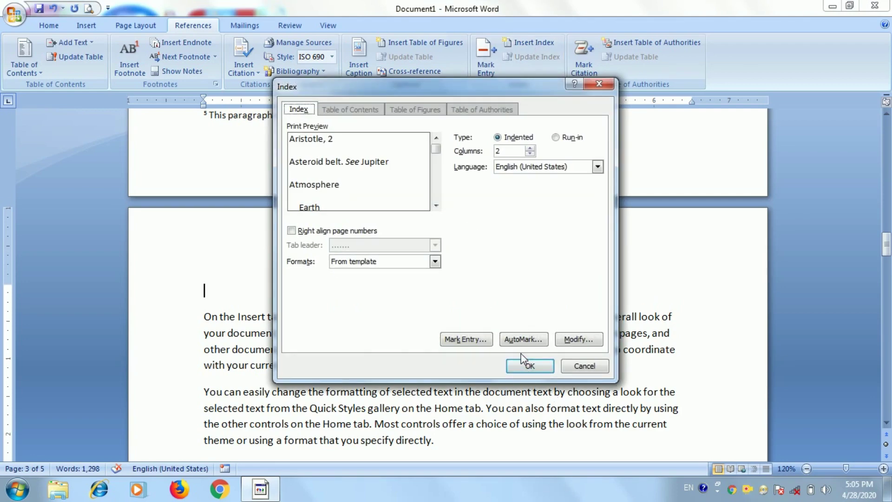
left_click(528, 364)
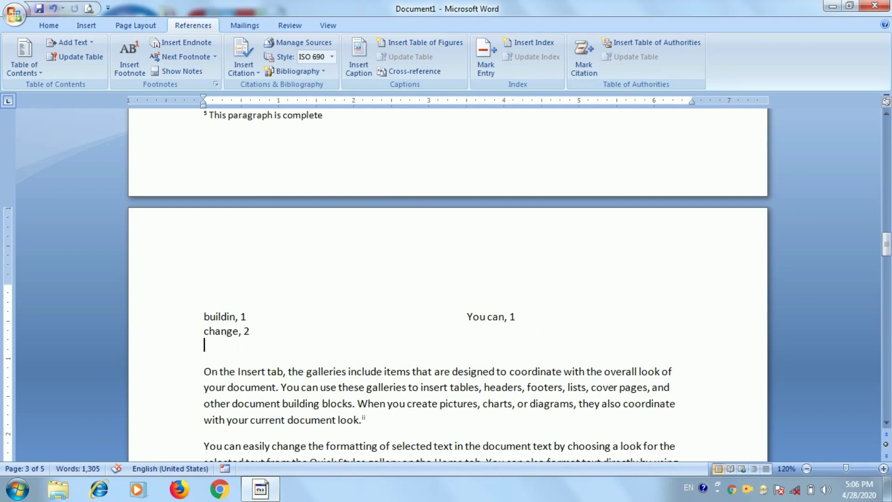
left_click(228, 331)
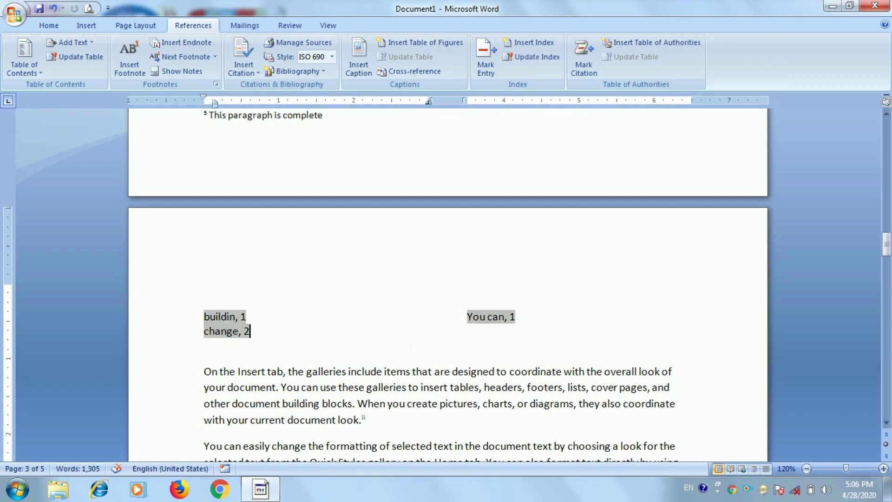
Delete the tall triangle drawing on page 3, keeping its 'MS WORD 2' caption
left_click(205, 290)
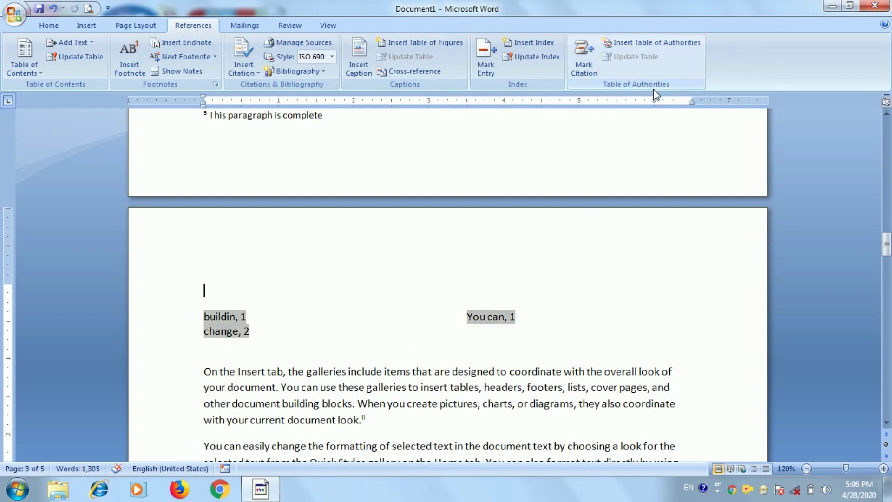
key("Up")
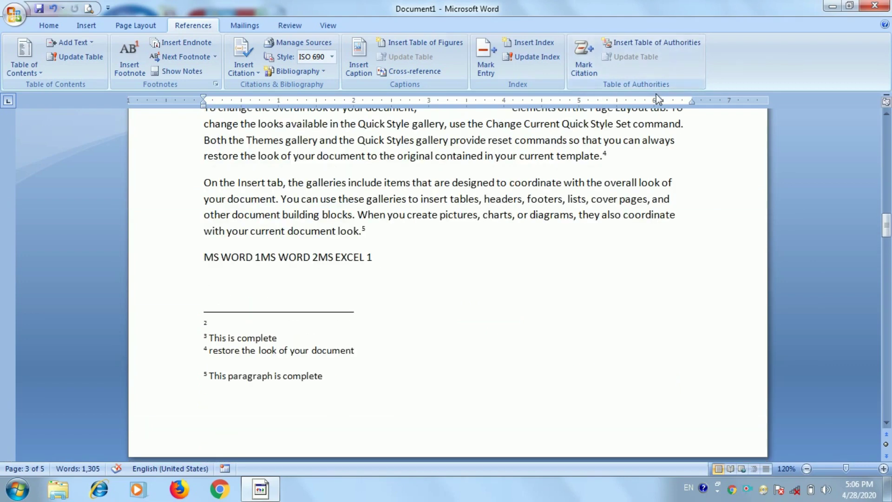
key("Up")
key("Down")
key("Down")
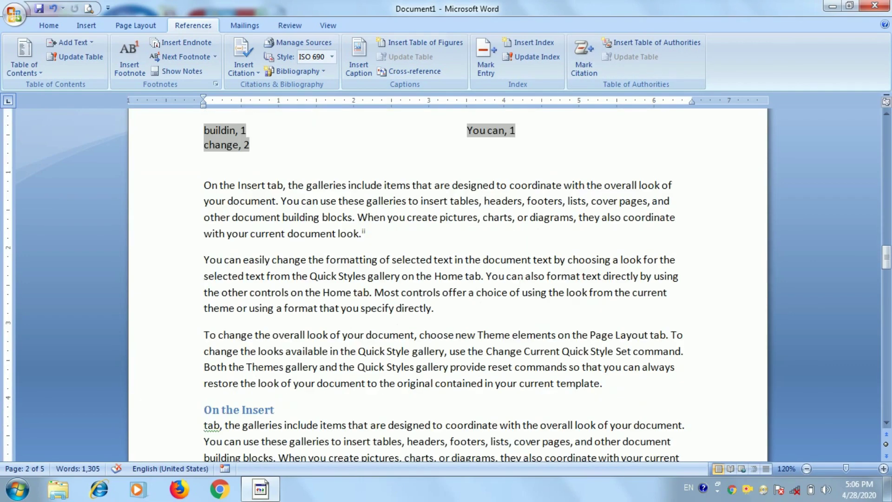
key("Down")
key("Down")
key("Down")
key("Down")
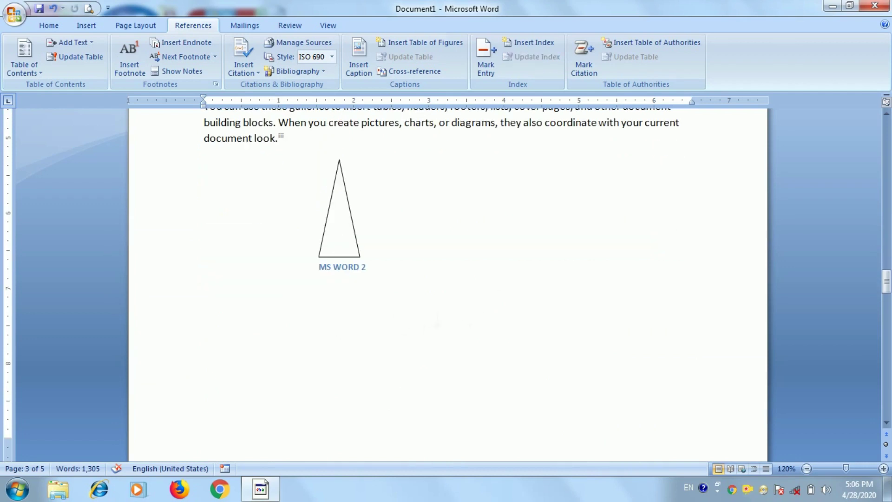
left_click(347, 257)
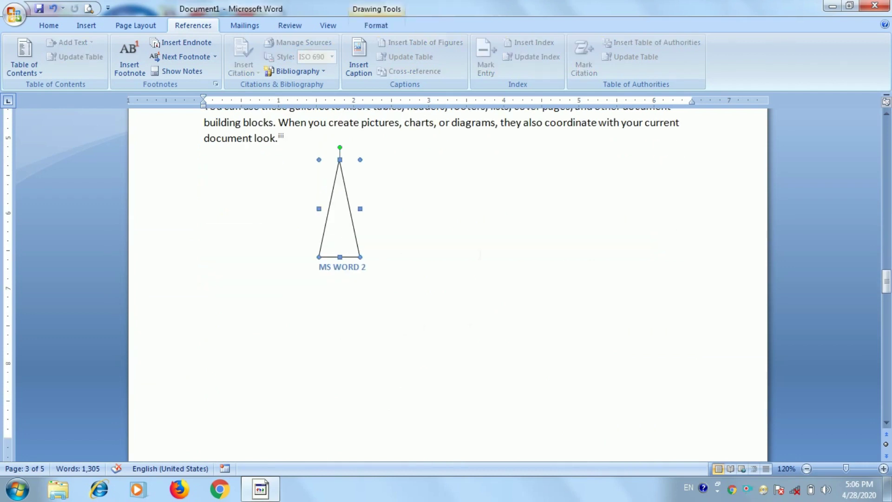
key("Delete")
scroll(446, 279, "down", 3)
scroll(446, 279, "up", 1)
scroll(446, 278, "up", 2)
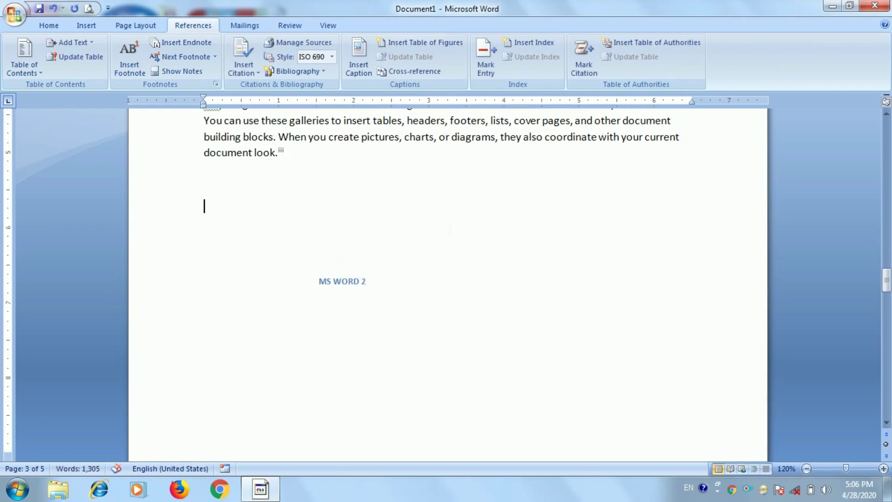
Type Apple, Orange, Banana, Jens, Shirt, KEybord and Mouse, one word per line
type("Appl")
type("e ")
type("Or")
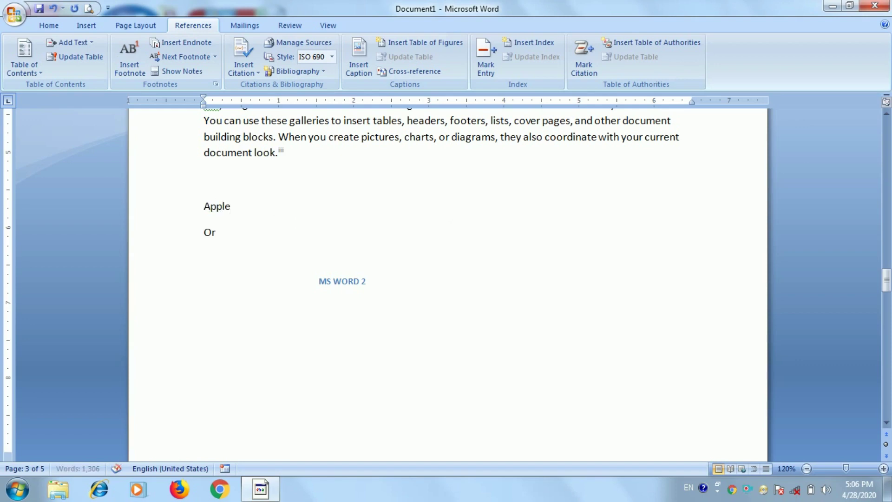
type("ange")
key("Return")
type("Ba")
type("nana ")
type("Je")
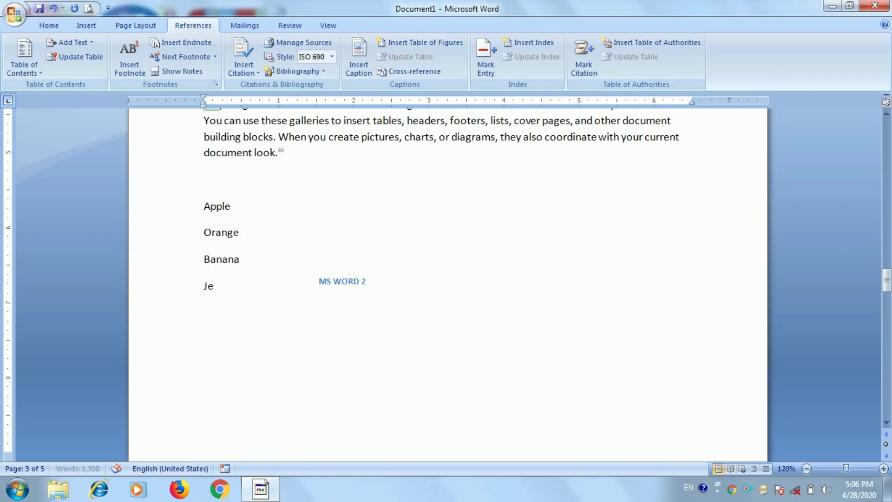
type("ns")
key("Return")
type("Sh")
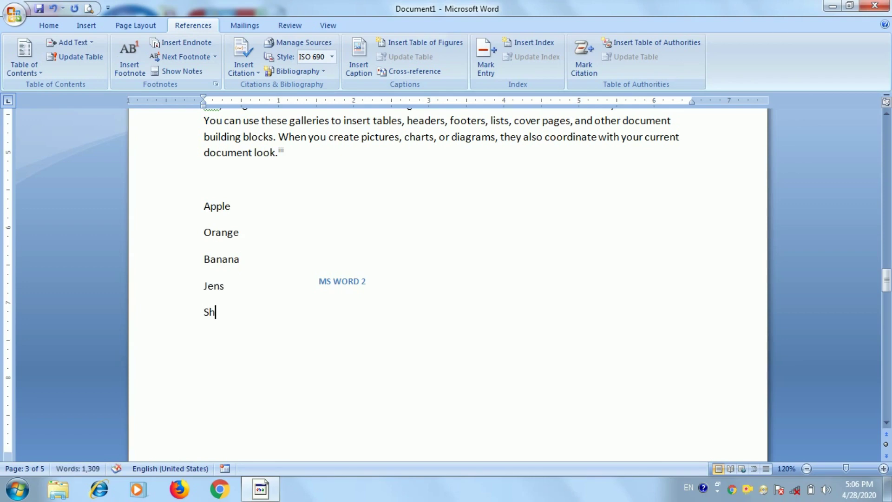
type("irt")
key("Return")
type("KEy")
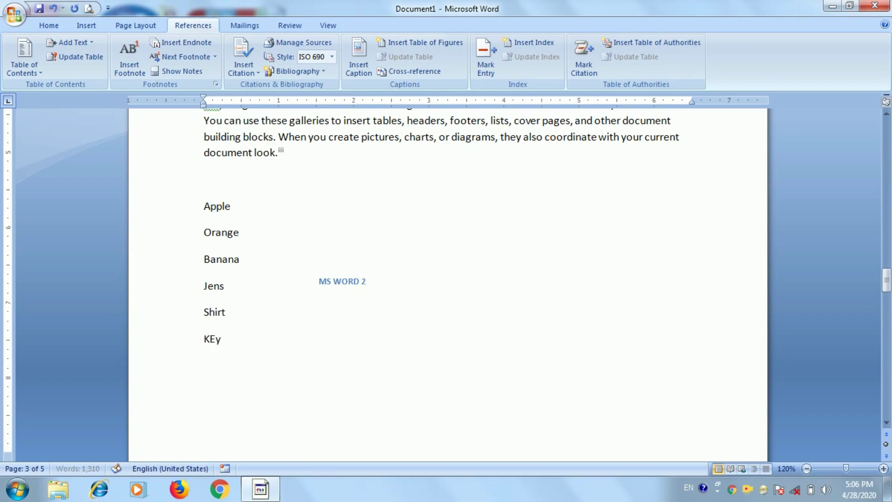
type("obo")
key("BackSpace")
key("BackSpace")
key("BackSpace")
type("bor")
type("d")
key("Return")
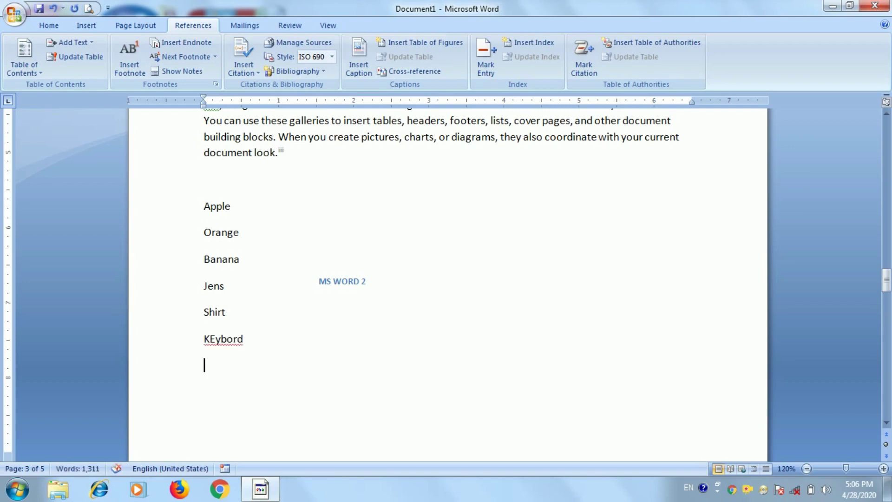
type("mouse")
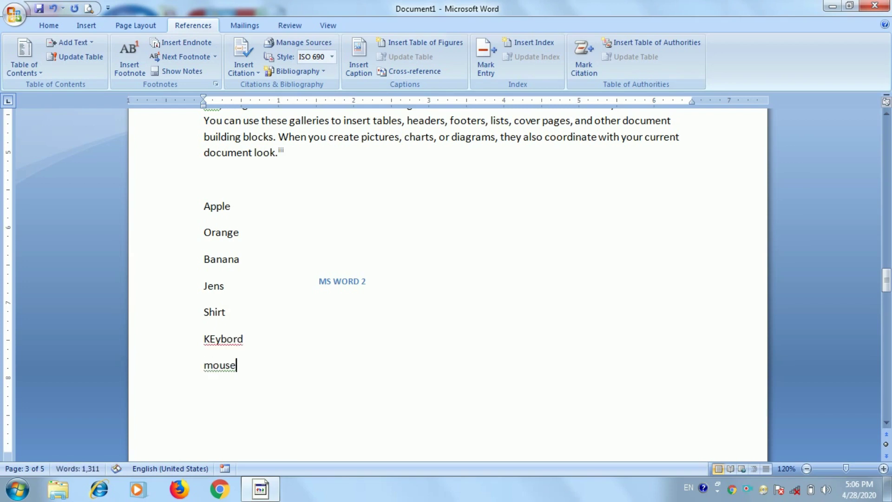
key("Return")
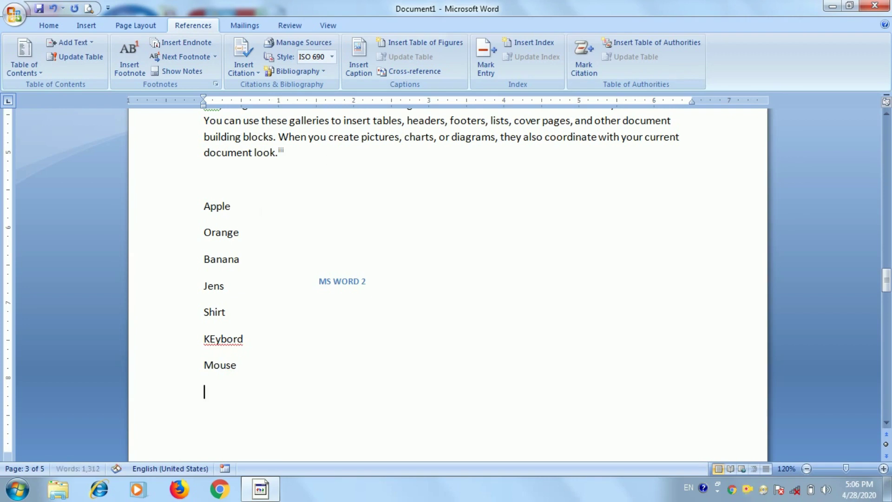
Mark Apple as a citation in the FRIUT category
left_click(199, 210)
left_click(581, 60)
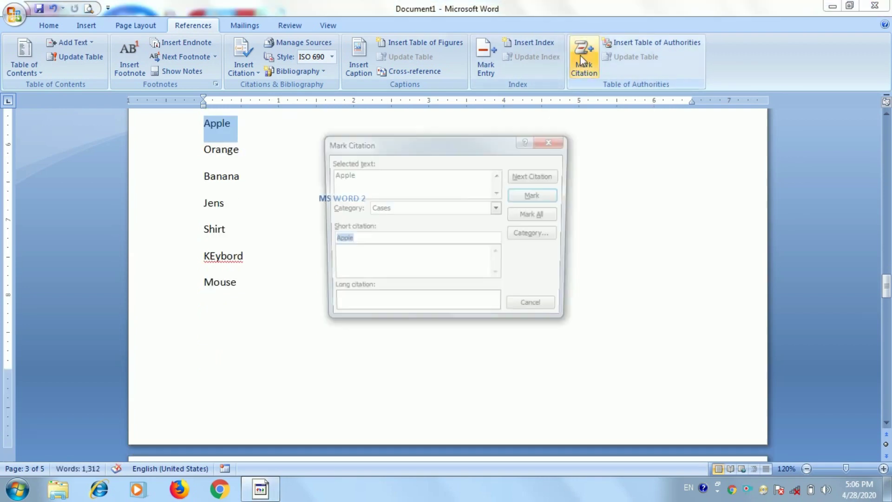
left_click(404, 208)
scroll(416, 250, "down", 1)
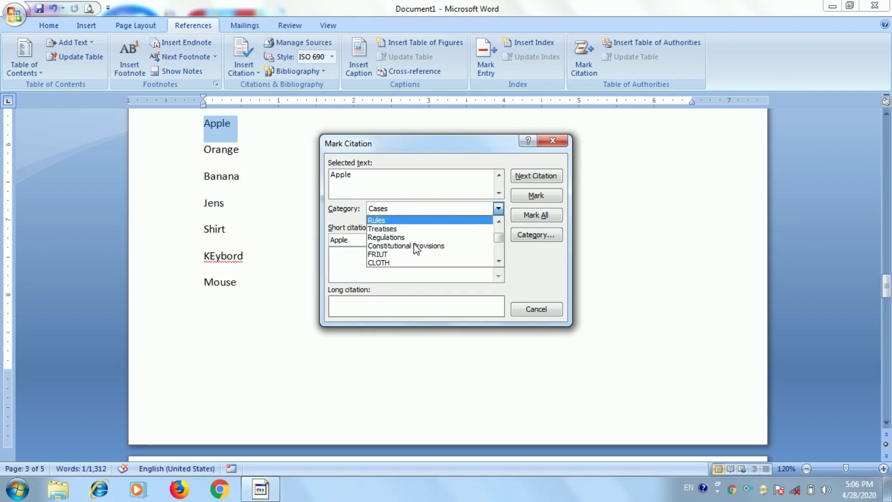
scroll(417, 249, "down", 1)
left_click(397, 237)
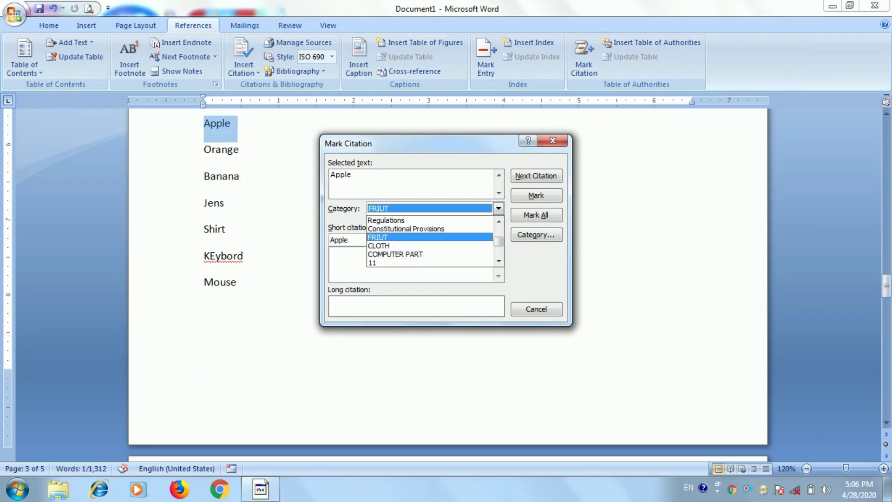
left_click(530, 197)
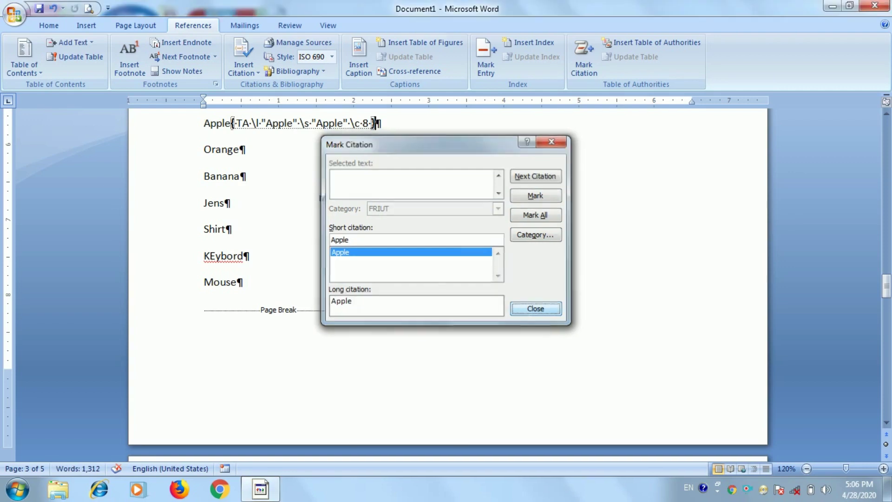
key("Escape")
Mark Orange and Banana as FRIUT citations as well
left_click(189, 150)
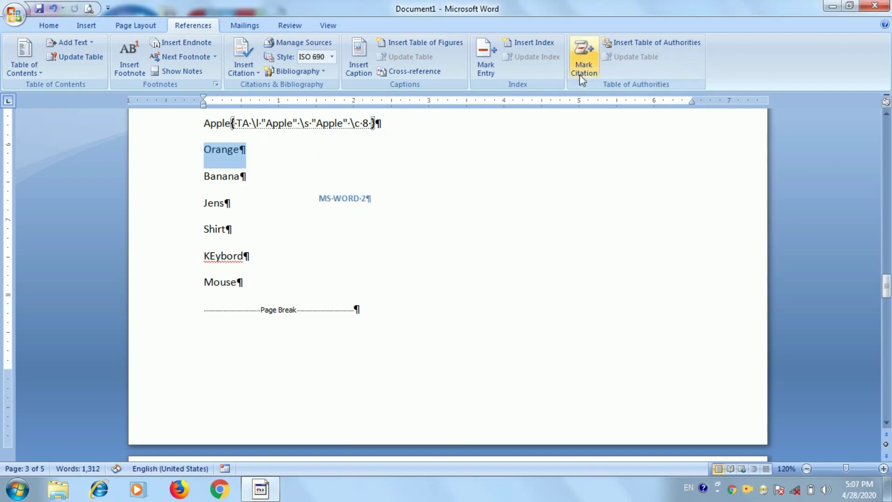
left_click(584, 58)
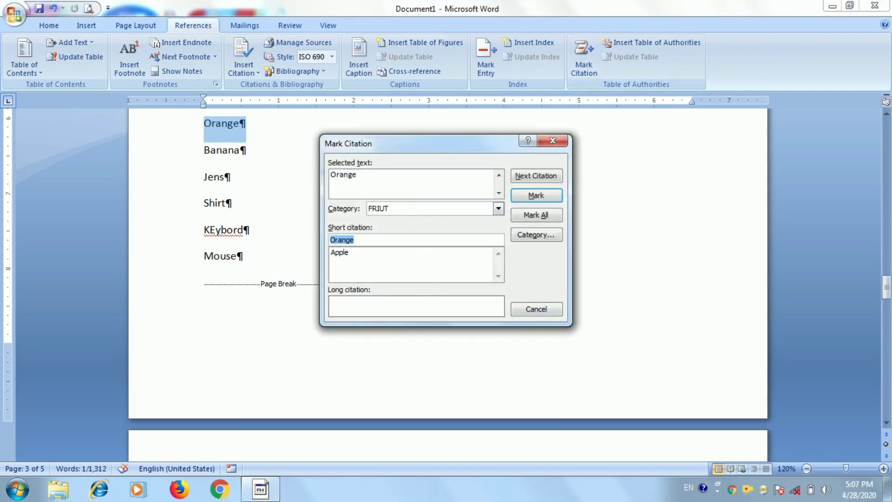
left_click(542, 197)
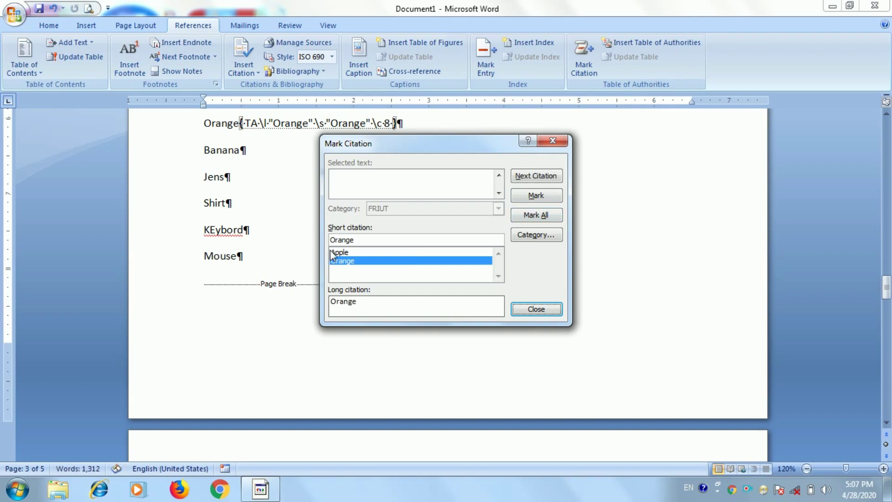
left_click(536, 309)
left_click(186, 152)
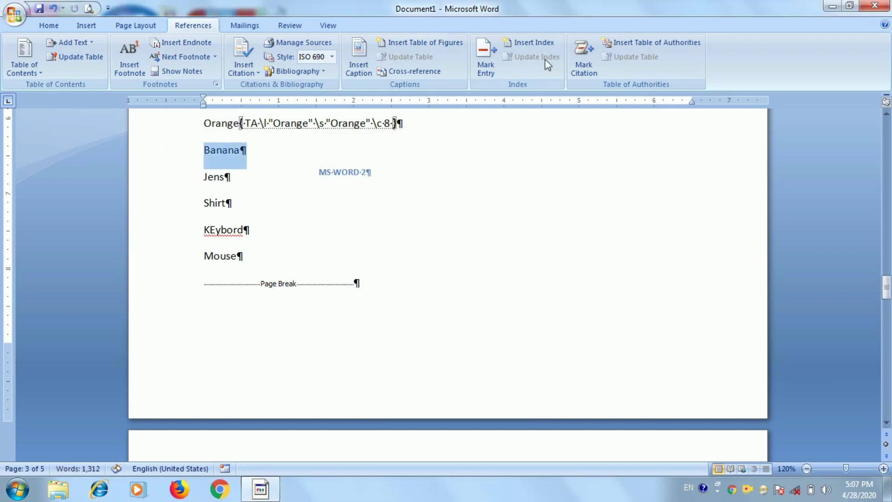
left_click(584, 60)
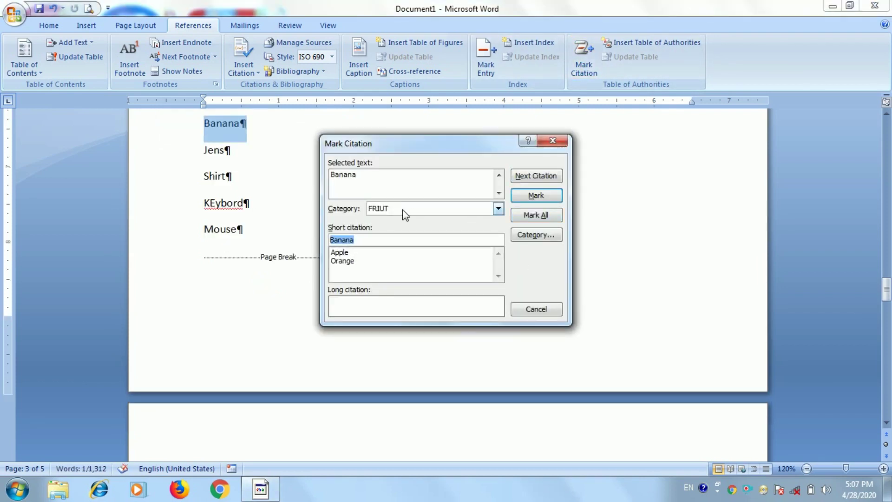
left_click(549, 201)
left_click(536, 308)
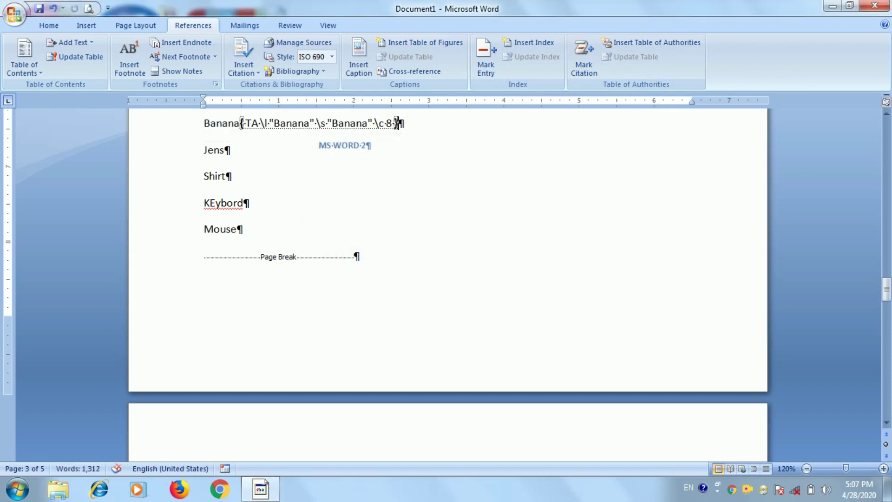
left_click(186, 150)
Mark Jens and Shirt as citations in the CLOTH category
left_click(584, 62)
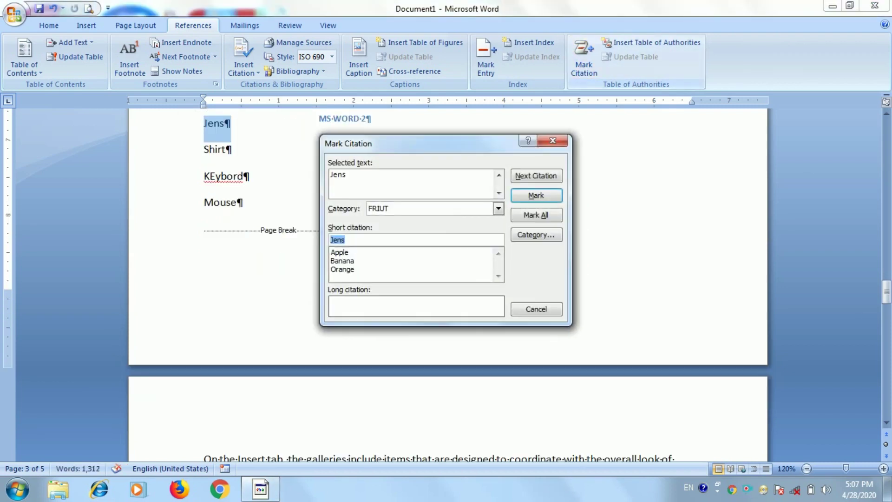
left_click(441, 217)
scroll(422, 241, "down", 1)
scroll(422, 241, "down", 1)
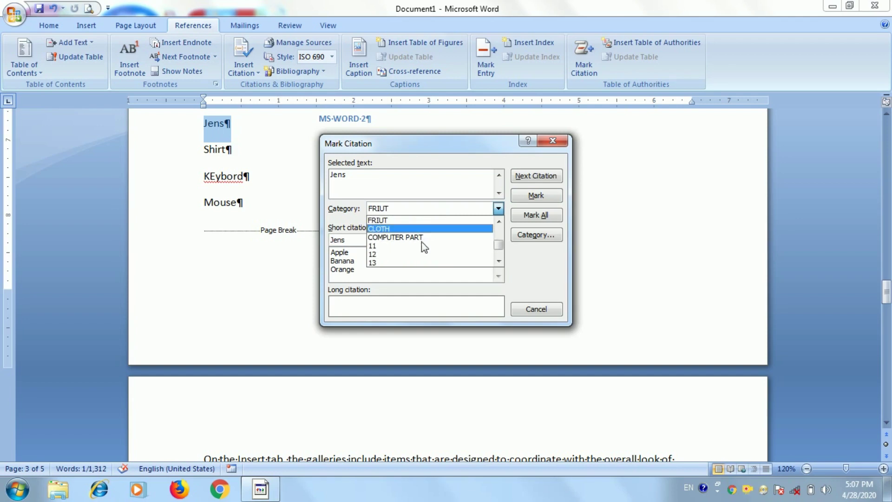
scroll(425, 247, "up", 1)
left_click(427, 236)
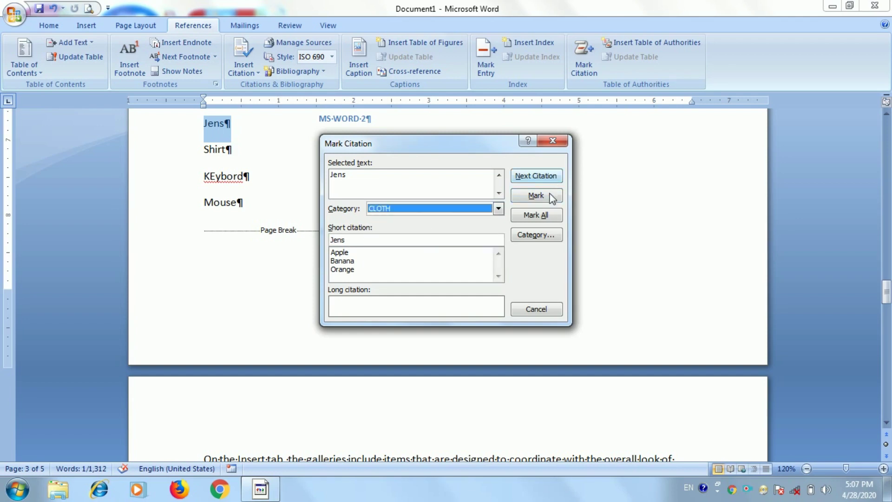
key("Return")
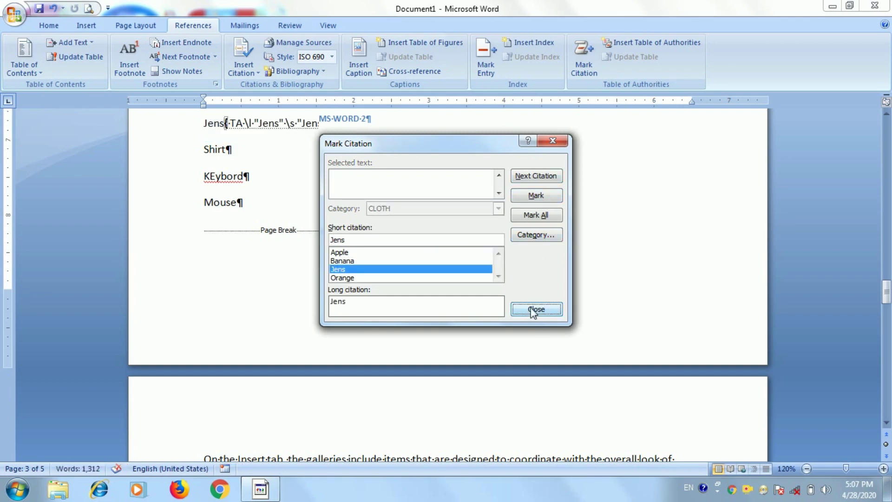
left_click(535, 309)
left_click(186, 150)
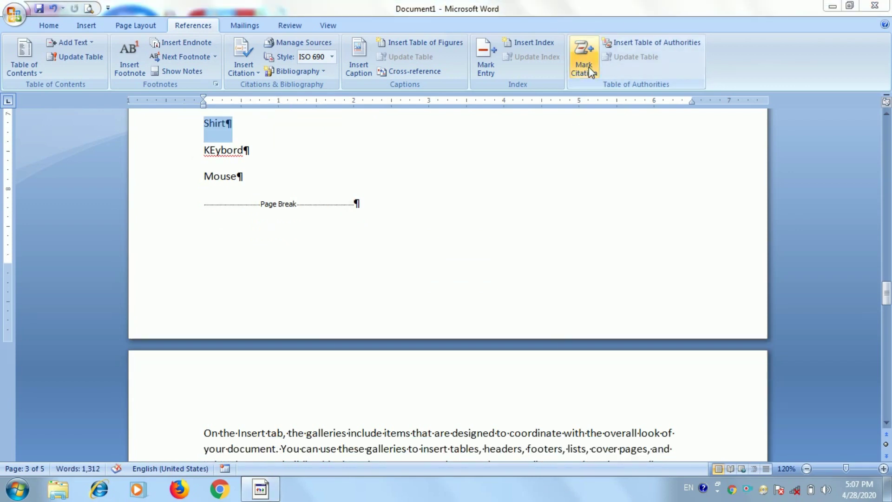
left_click(586, 66)
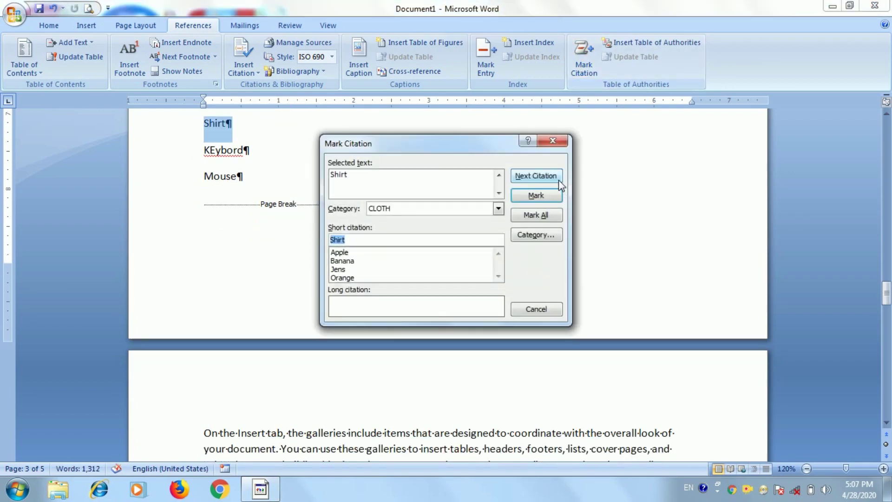
left_click(536, 196)
left_click(536, 309)
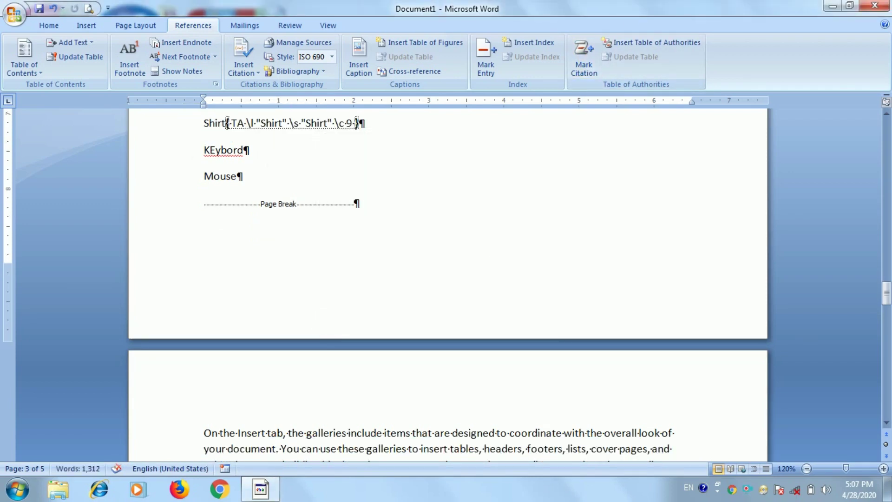
Mark KEybord and Mouse as citations in the COMPUTER PART category
left_click(186, 150)
left_click(583, 63)
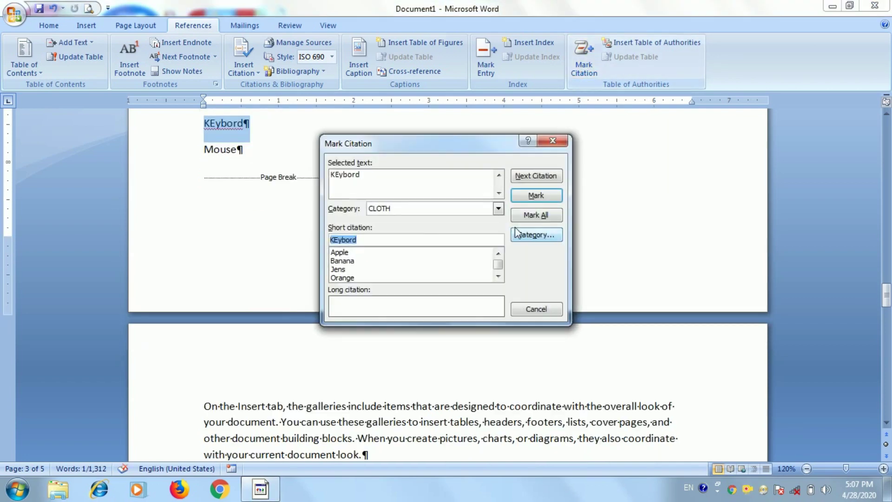
left_click(498, 208)
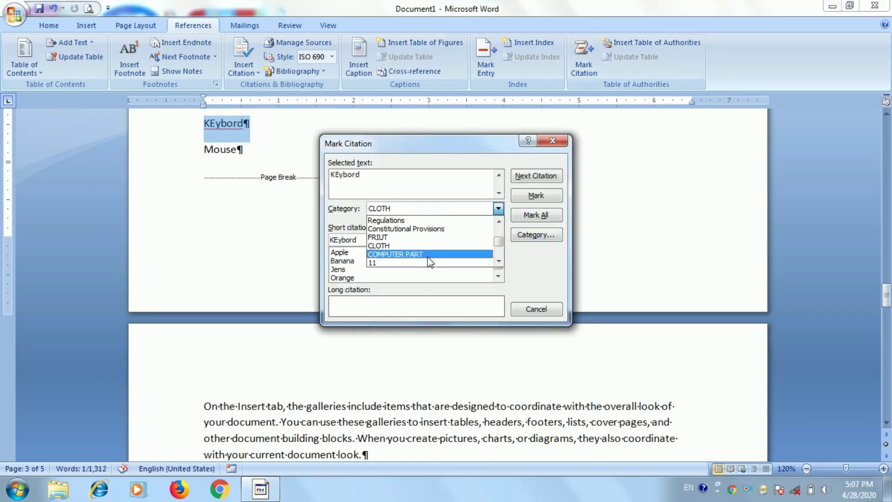
left_click(428, 254)
left_click(524, 198)
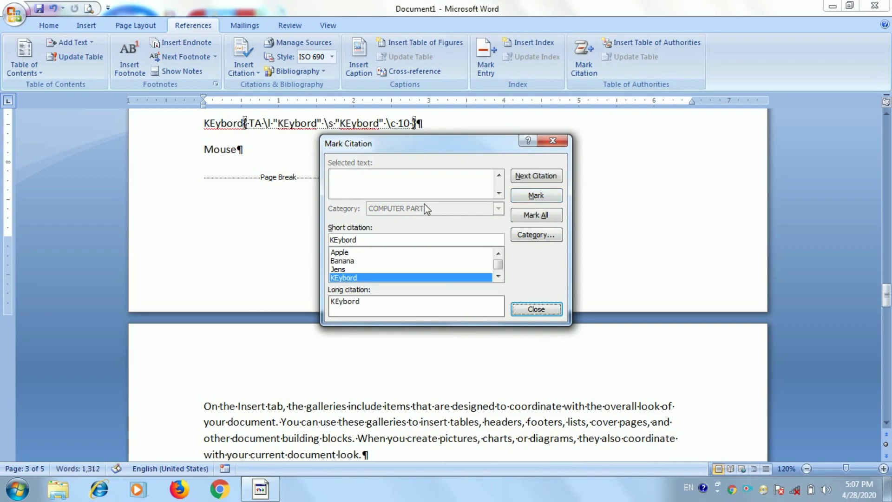
left_click(544, 311)
triple_click(234, 149)
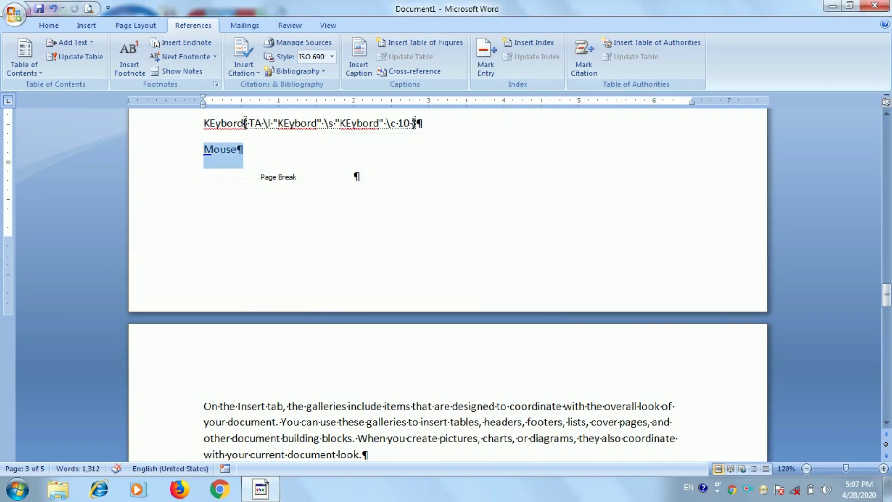
left_click(585, 72)
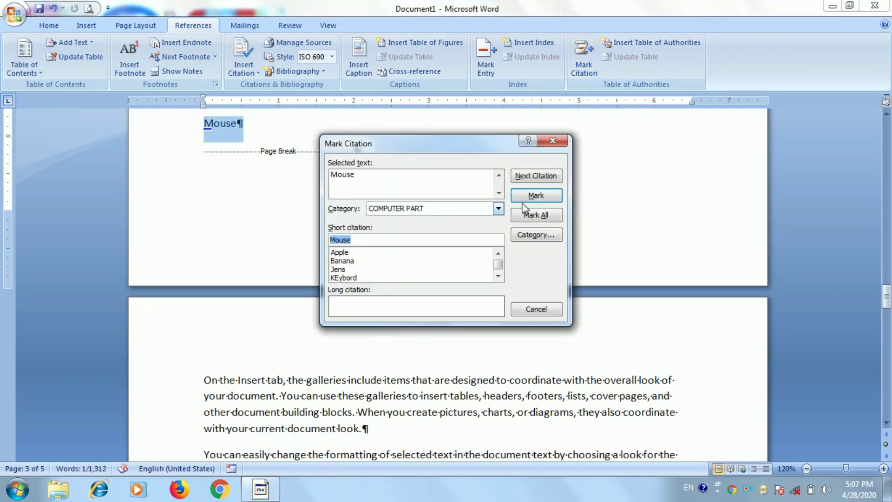
left_click(535, 195)
left_click(533, 308)
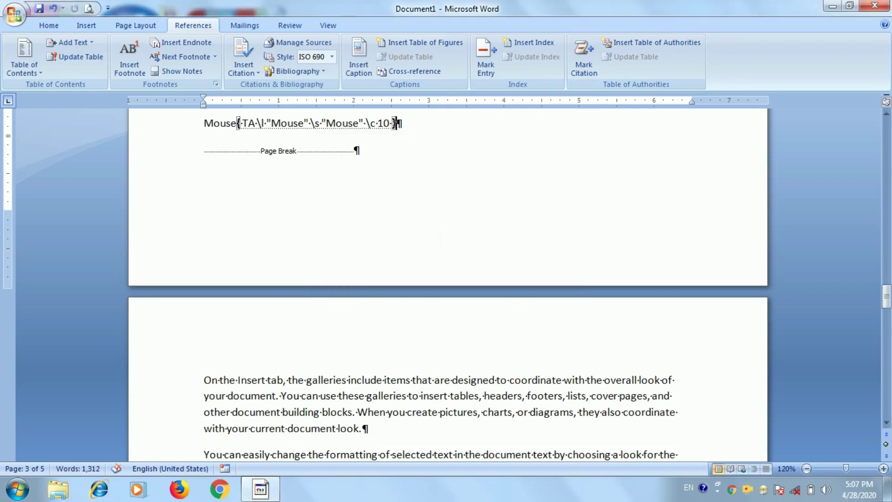
scroll(446, 279, "up", 3)
scroll(446, 279, "up", 3)
Add two empty lines below Mouse, remove the page break and hide formatting marks
scroll(447, 279, "down", 4)
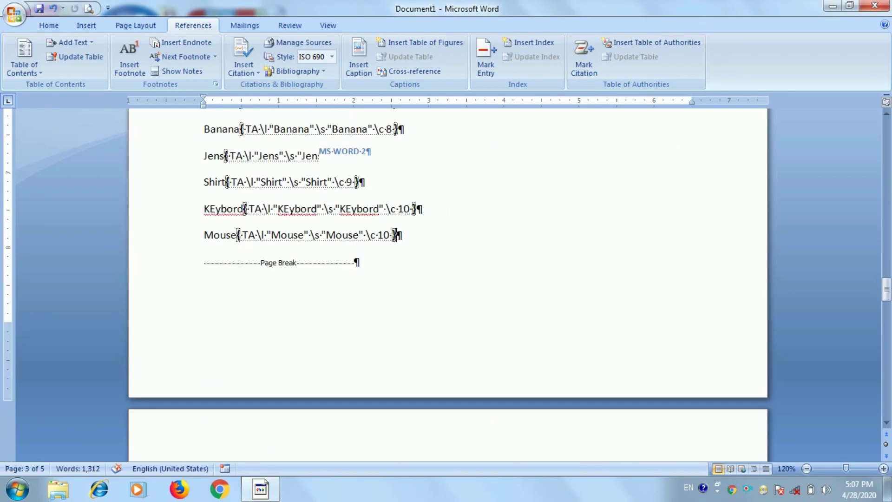
key("Return")
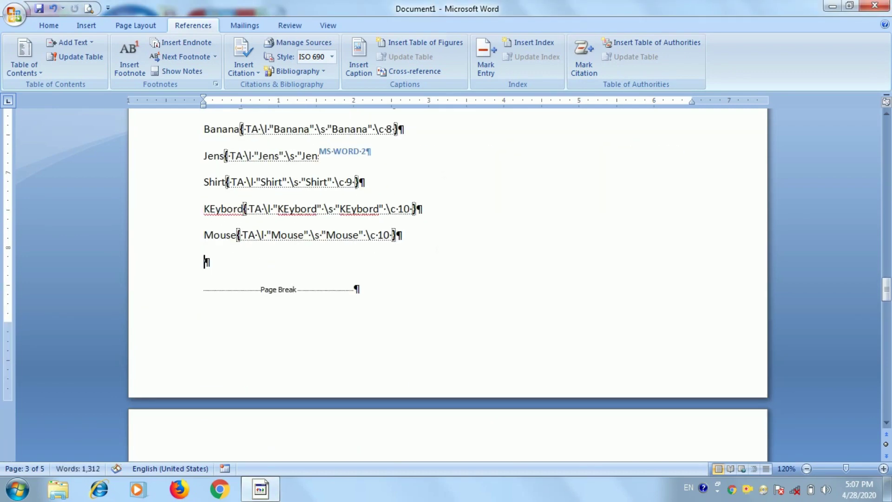
key("Return")
key("Delete")
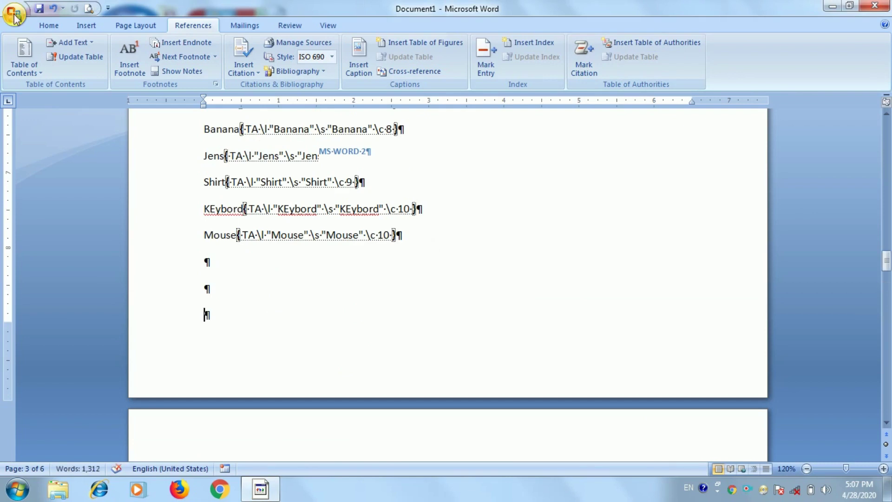
left_click(49, 25)
left_click(403, 48)
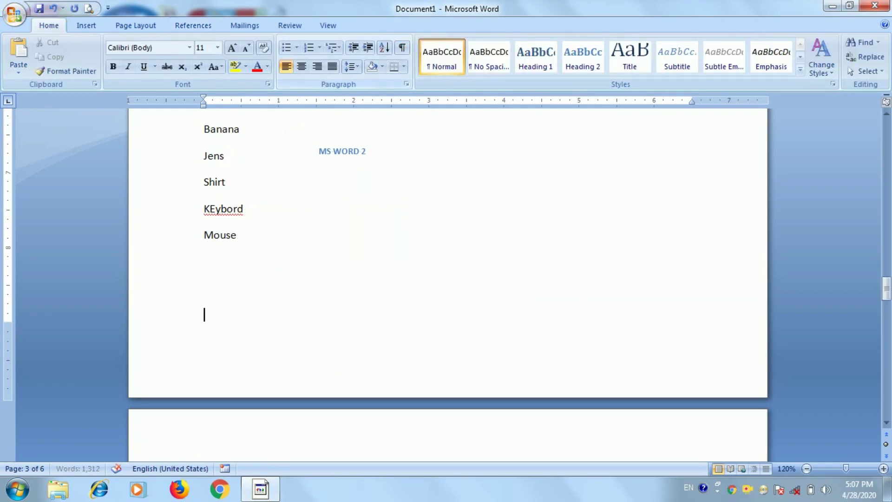
Insert a table of authorities listing the FRIUT, CLOTH and COMPUTER PART citations
left_click(207, 26)
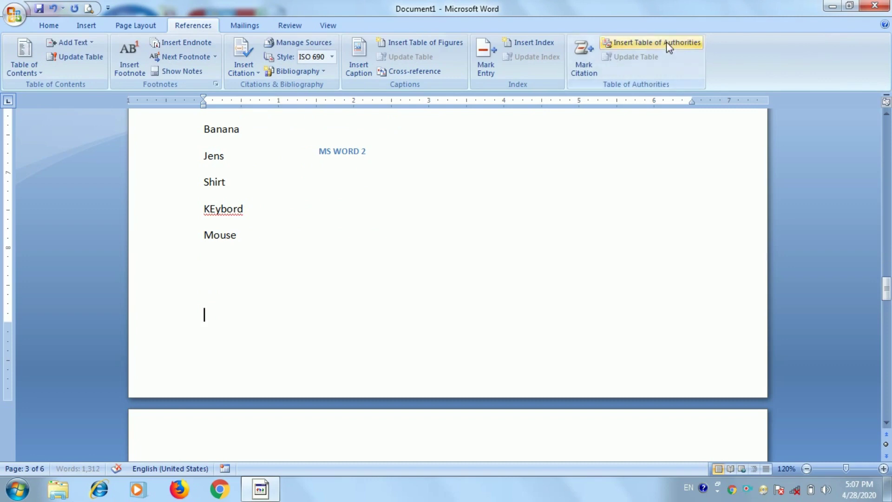
left_click(667, 41)
left_click(531, 367)
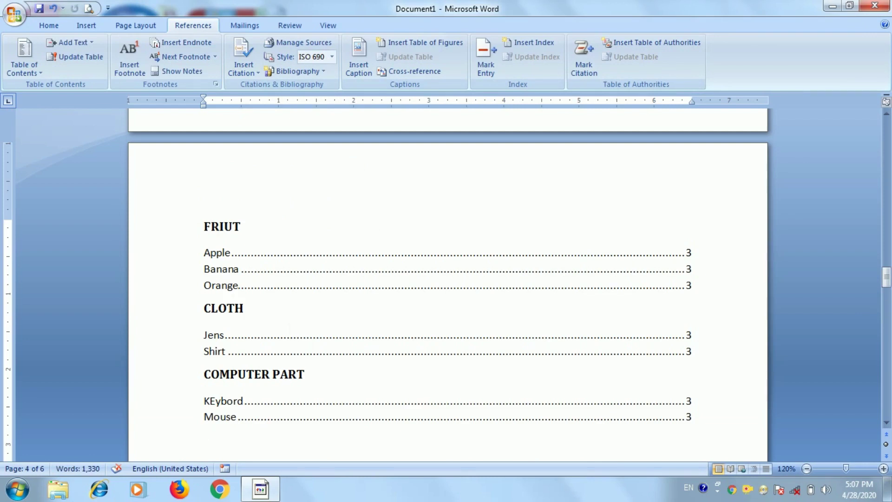
scroll(448, 279, "down", 3)
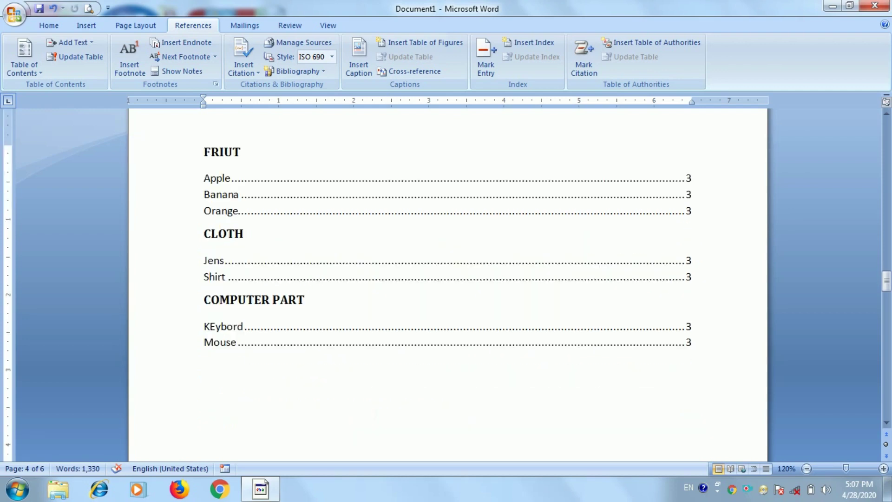
scroll(538, 369, "up", 5)
scroll(537, 369, "up", 1)
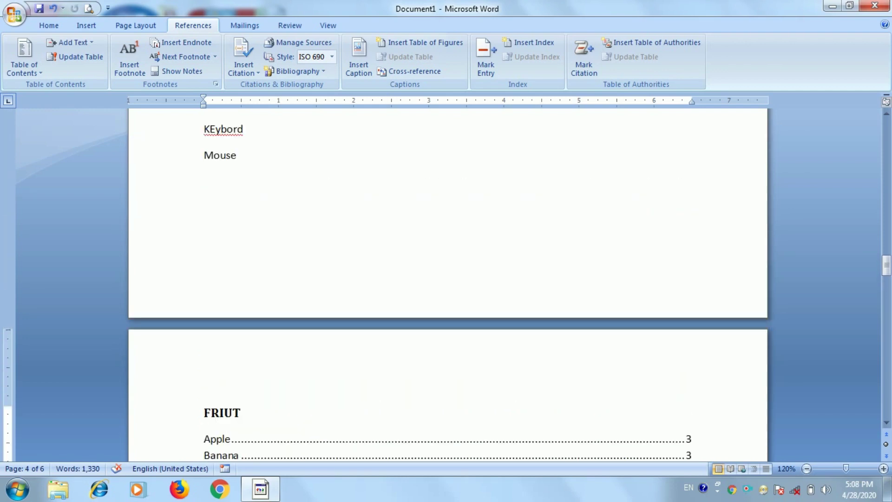
scroll(538, 369, "up", 5)
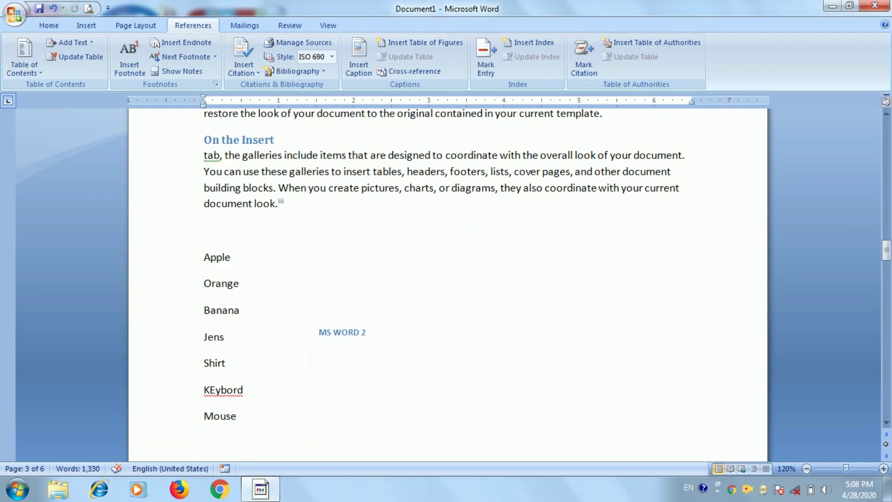